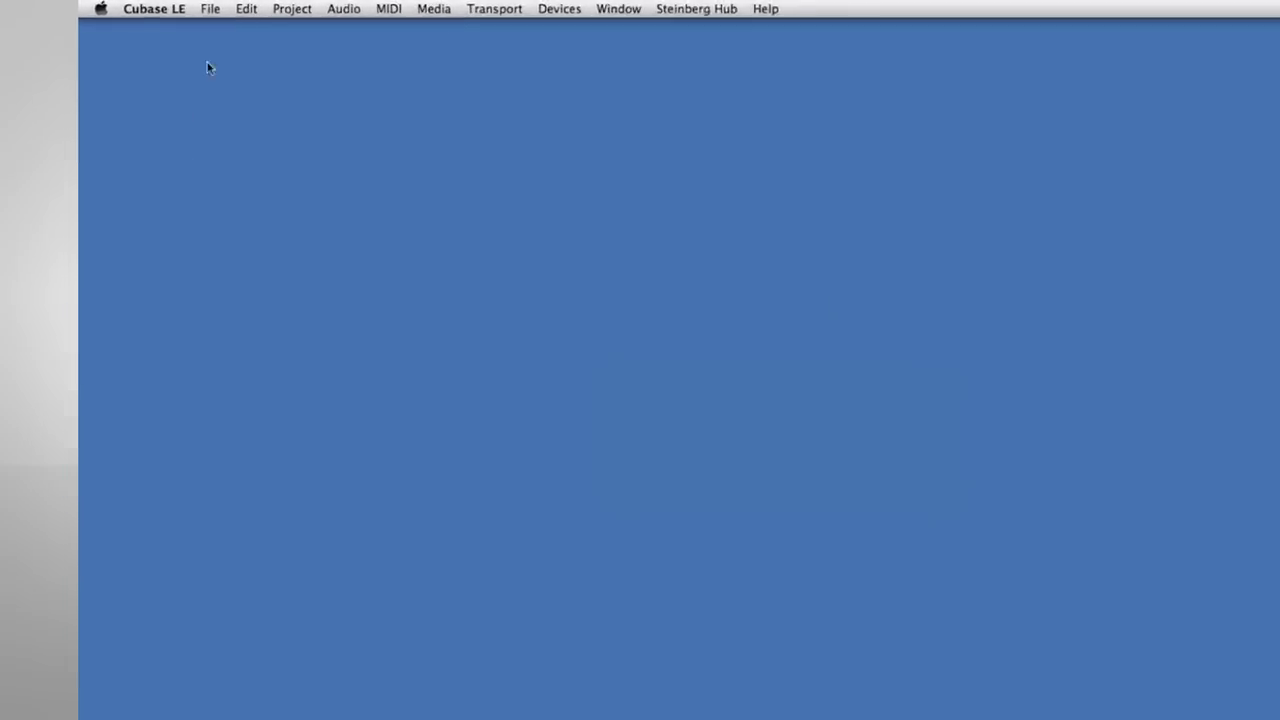
Start a new project from the Recording > Piano + Vocal template, with Prompt for project location enabled.
left_click(172, 7)
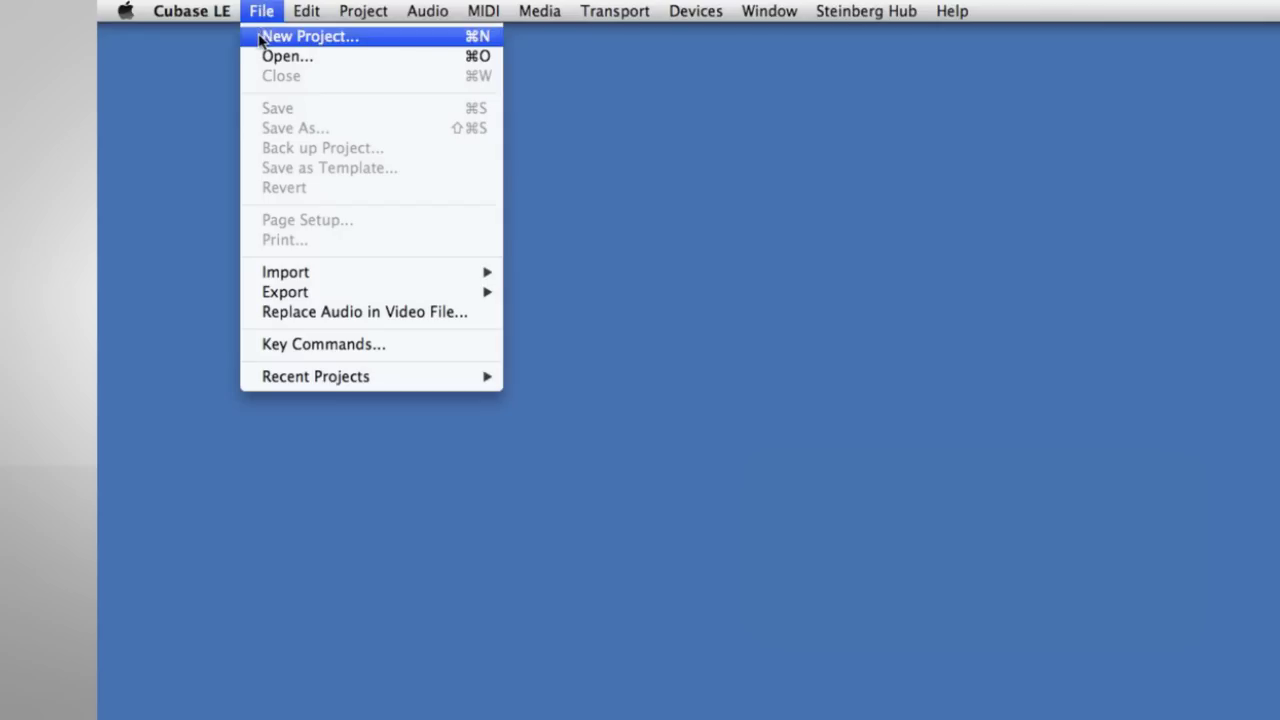
left_click(259, 38)
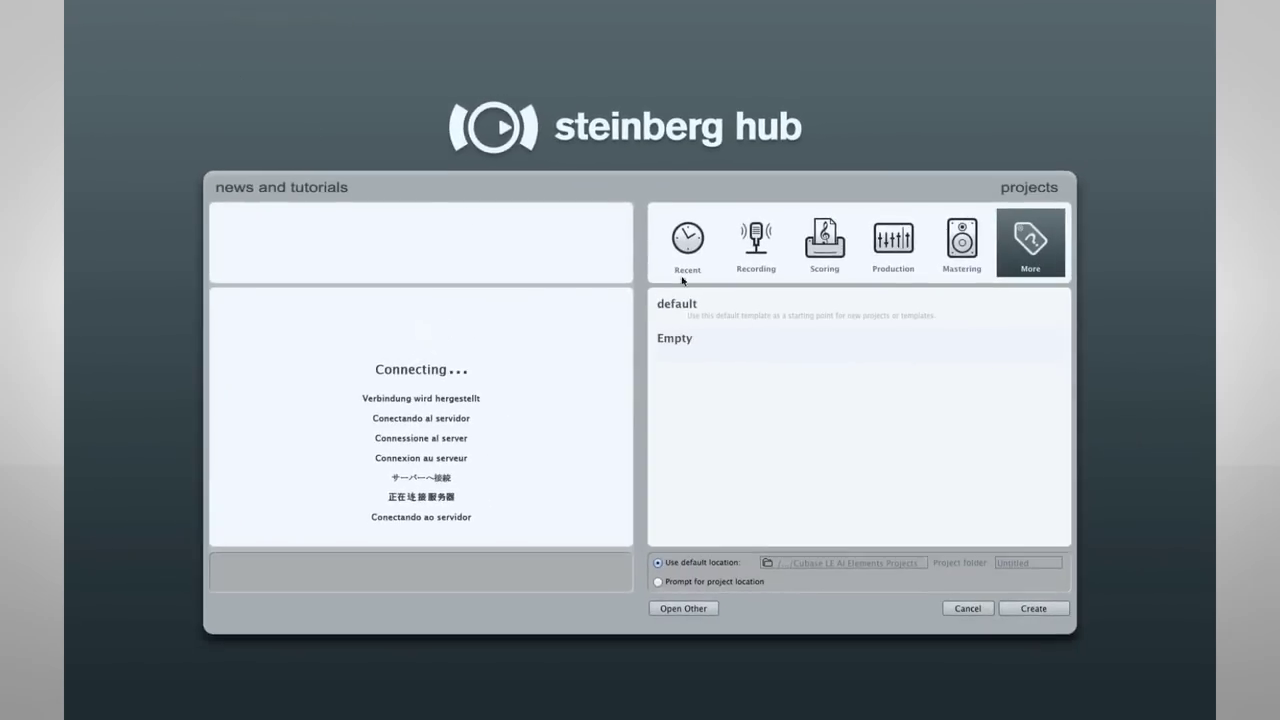
left_click(958, 252)
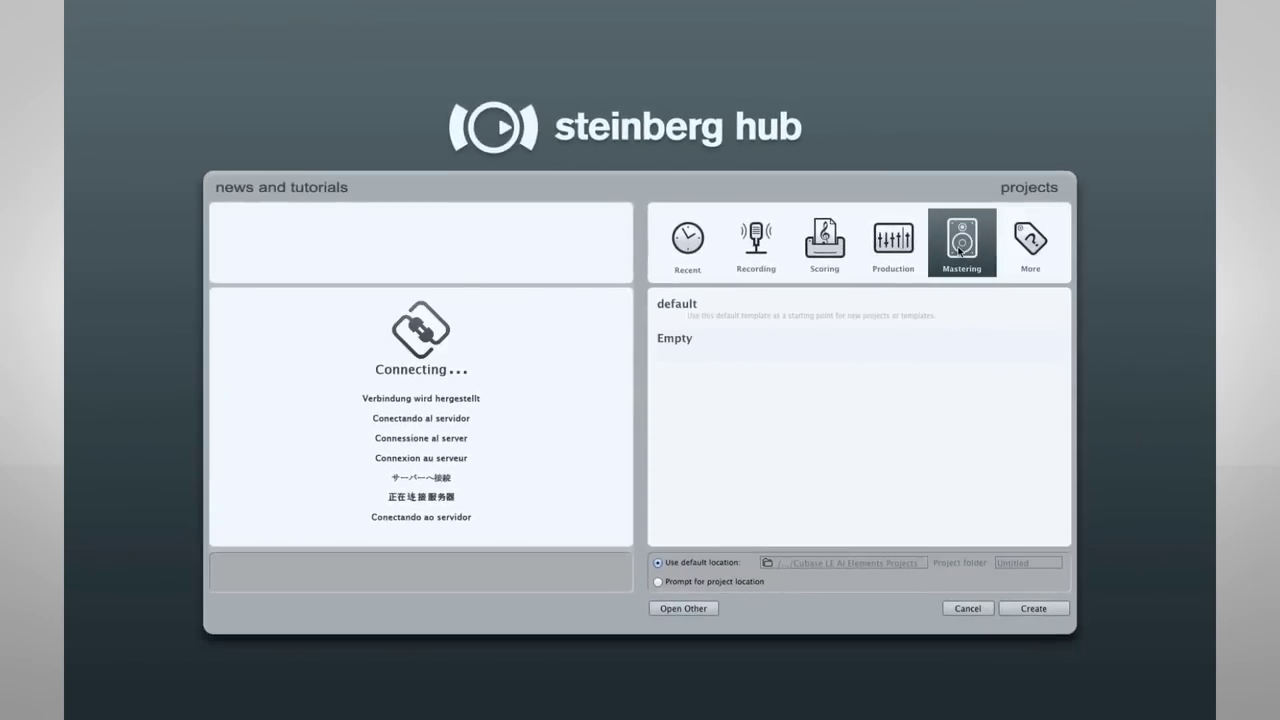
left_click(912, 248)
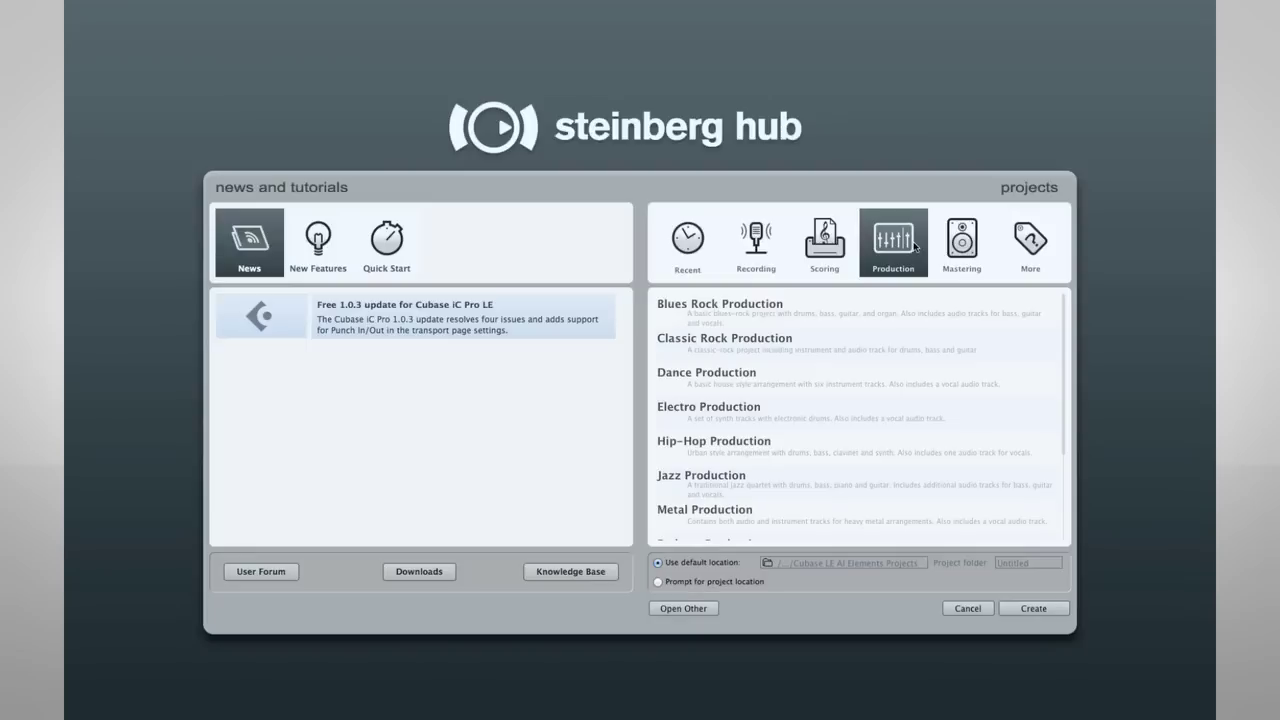
left_click(837, 250)
left_click(747, 250)
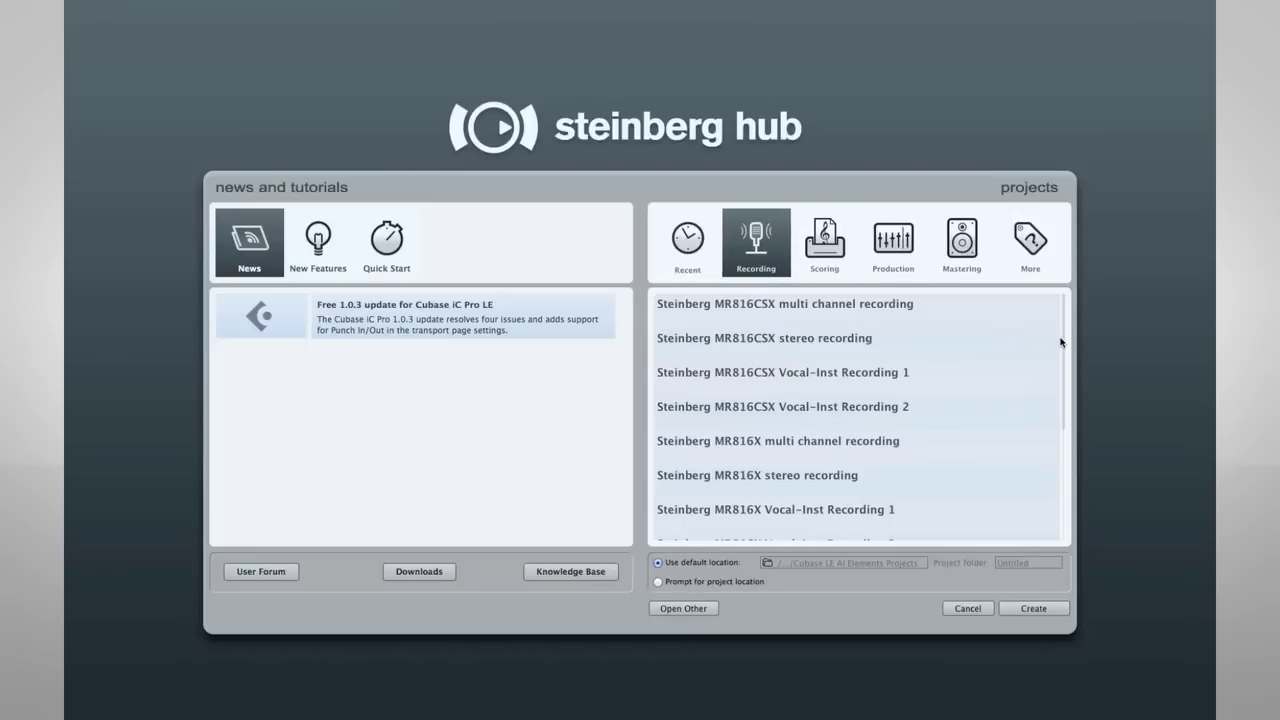
left_click_drag(1061, 351, 1060, 469)
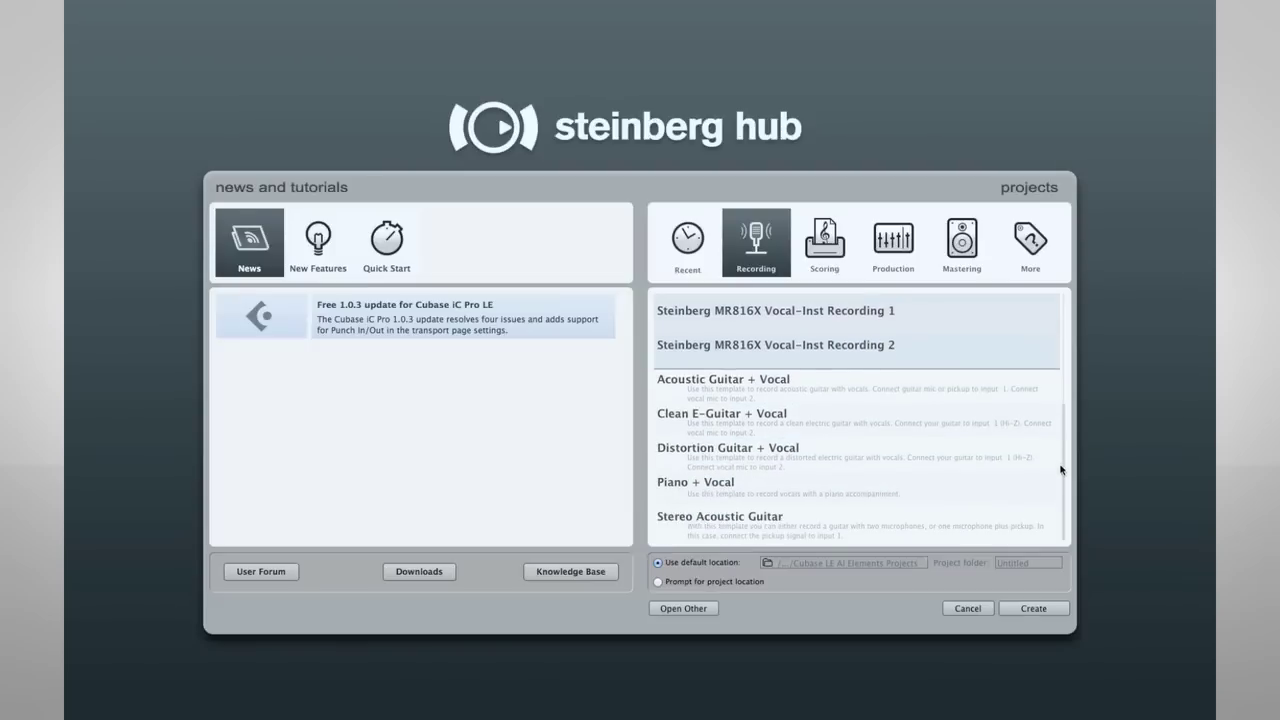
left_click(753, 485)
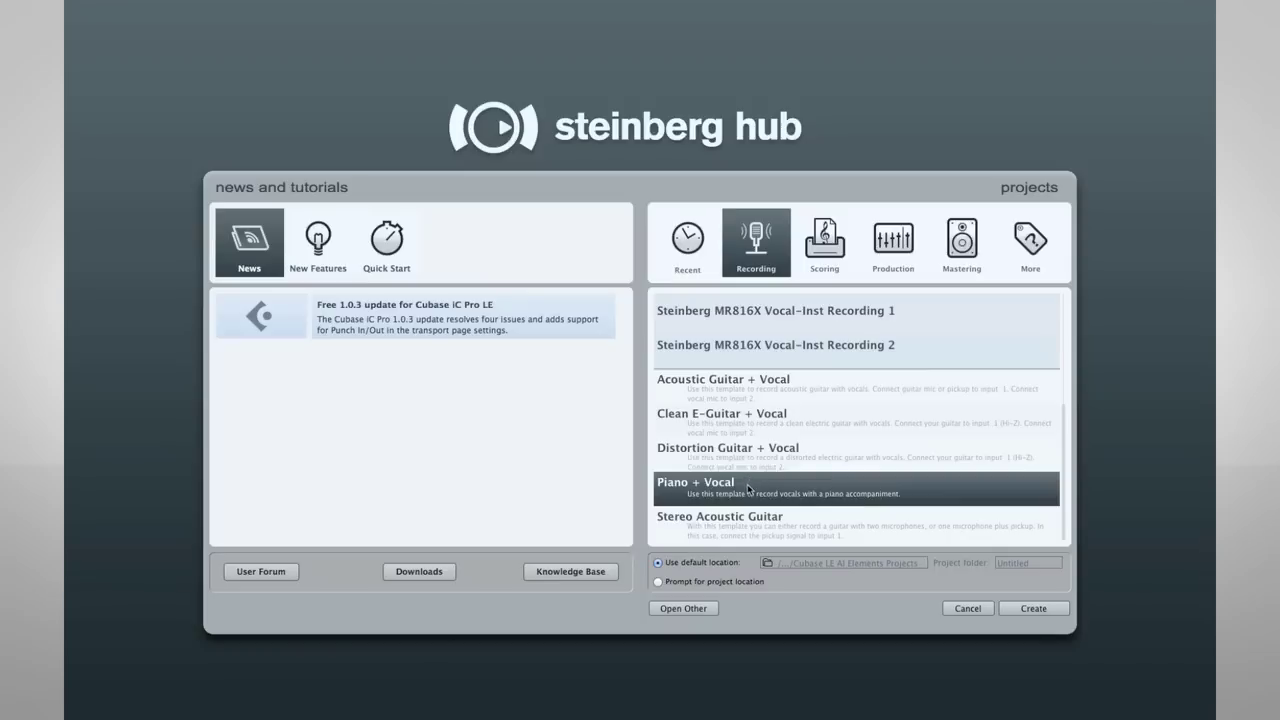
left_click(659, 583)
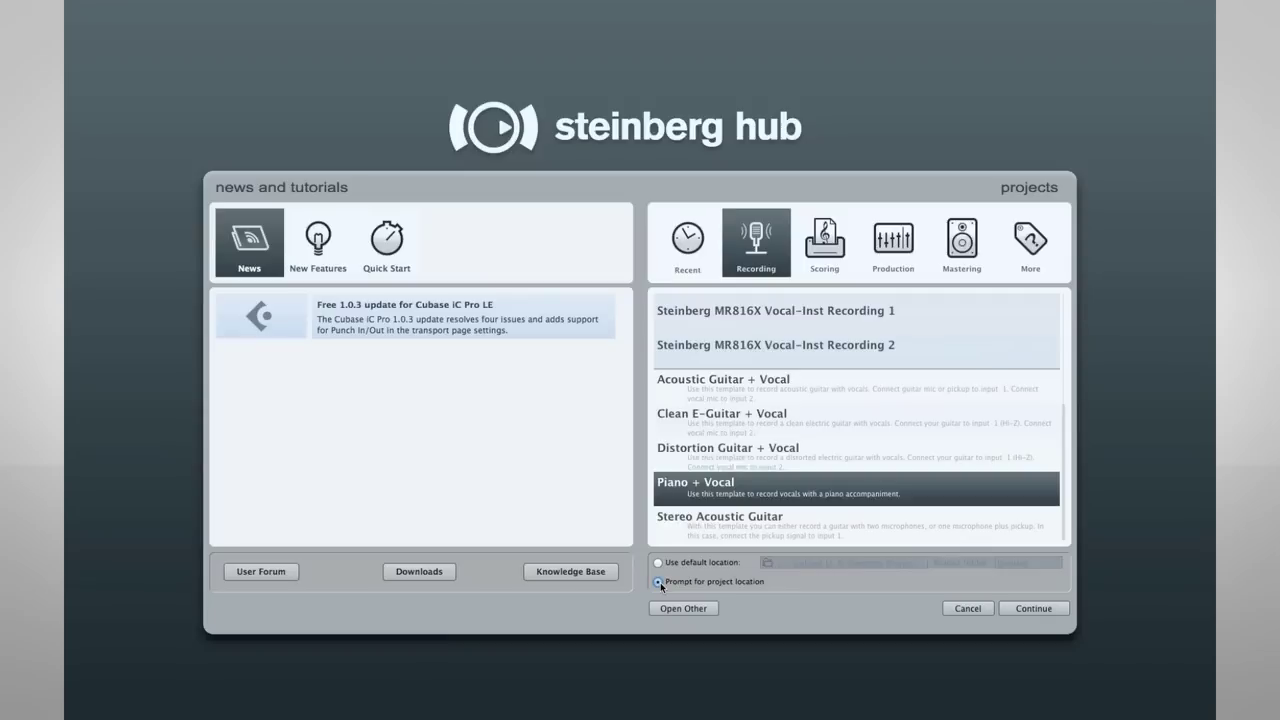
left_click(1022, 608)
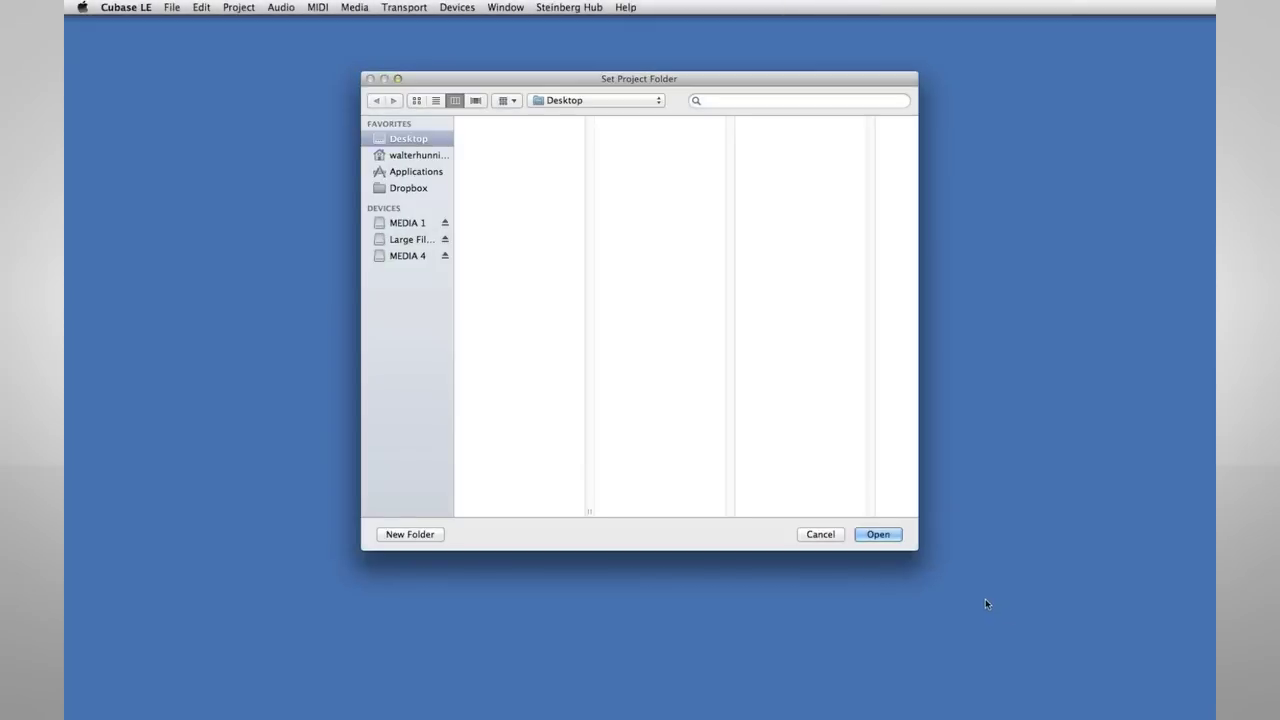
Create and name a new Desktop folder as the project folder, then open the project.
left_click(420, 534)
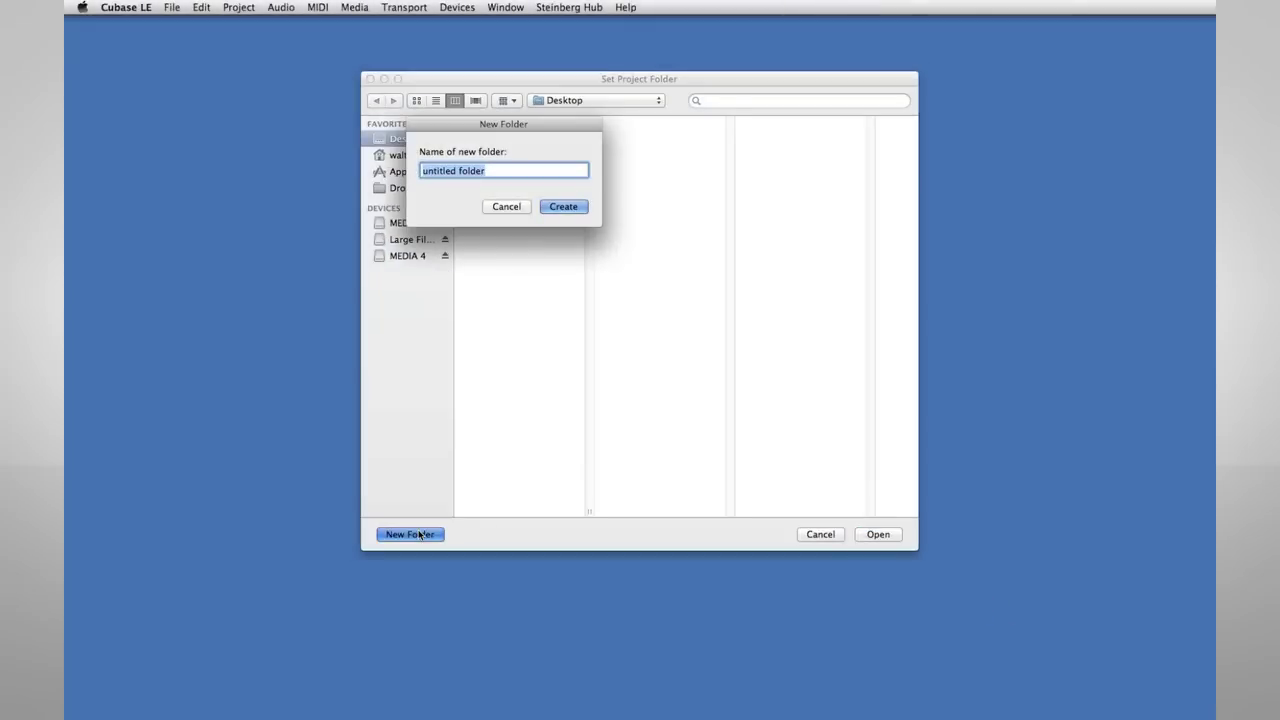
type("Moore")
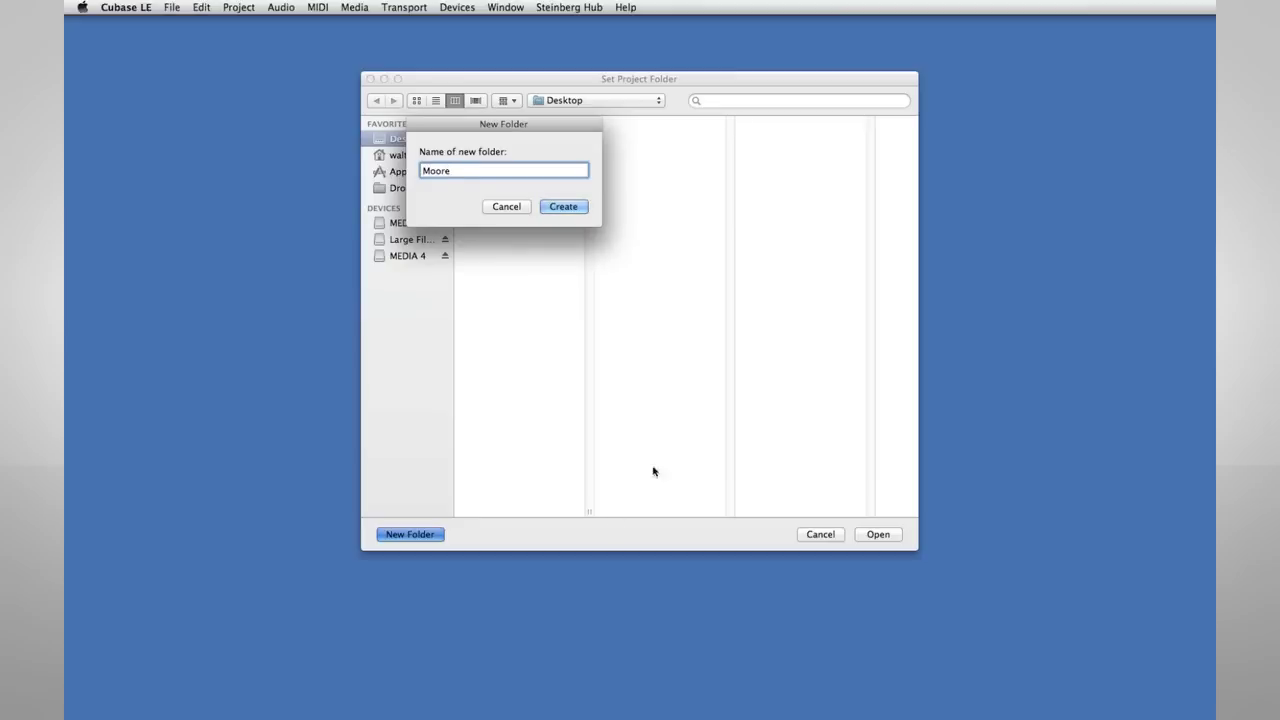
left_click(558, 210)
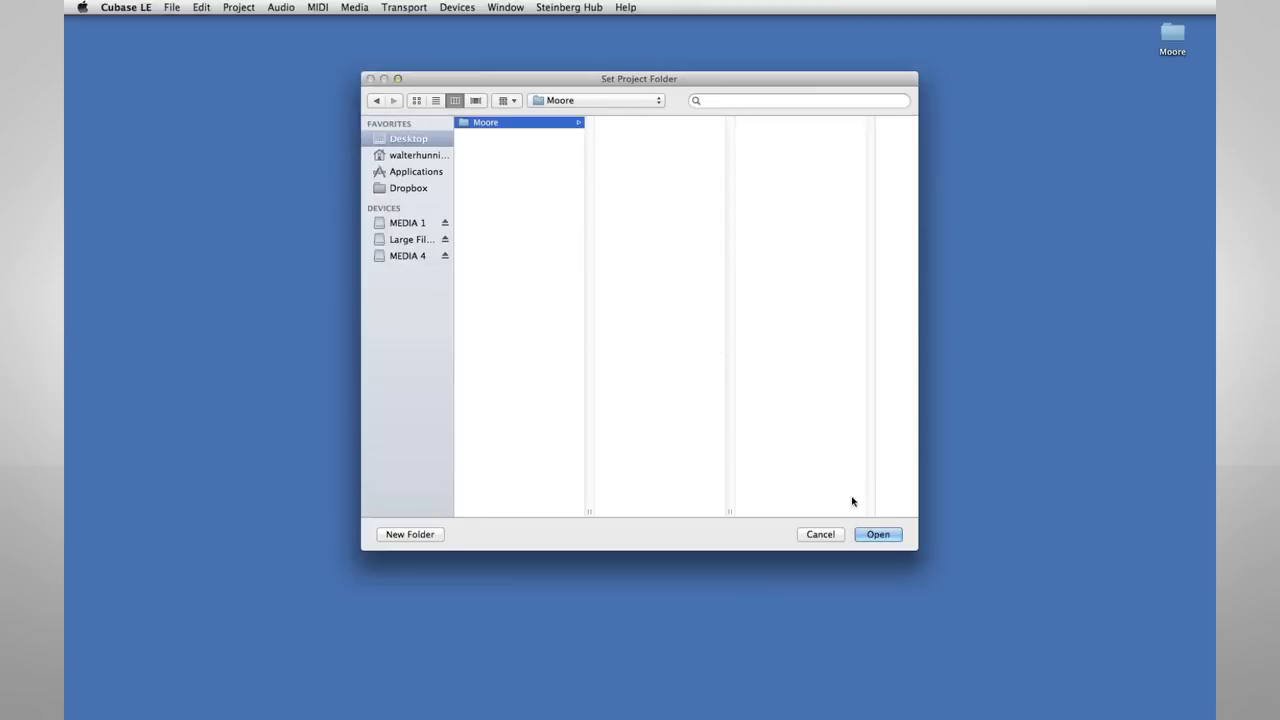
left_click(878, 534)
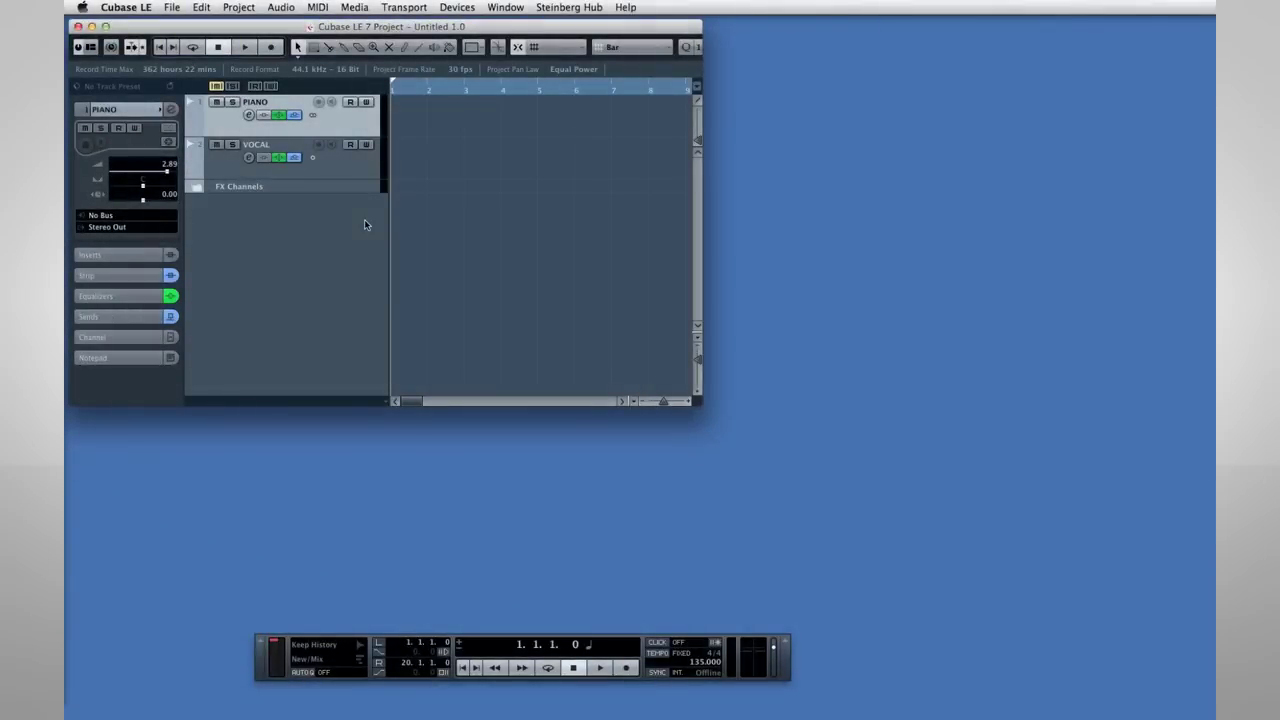
Maximize the project window and open the PIANO track's Channel Settings showing its four-band EQ.
left_click(106, 27)
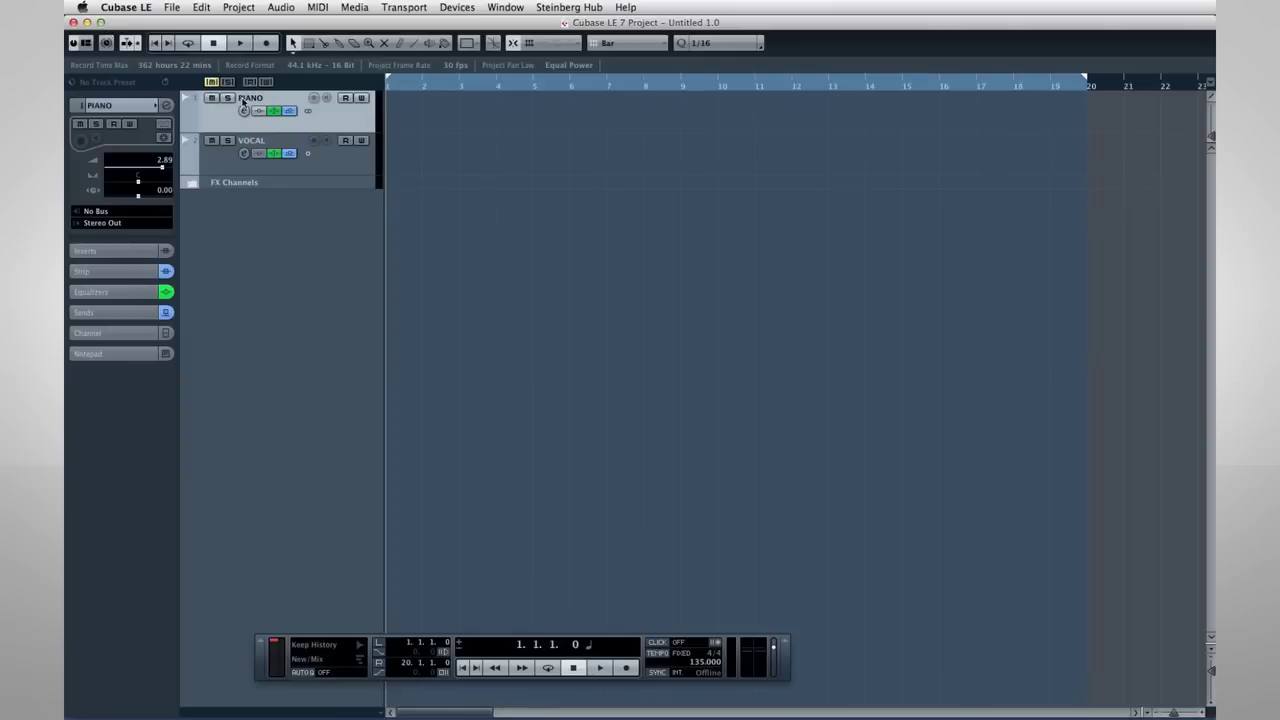
left_click(315, 166)
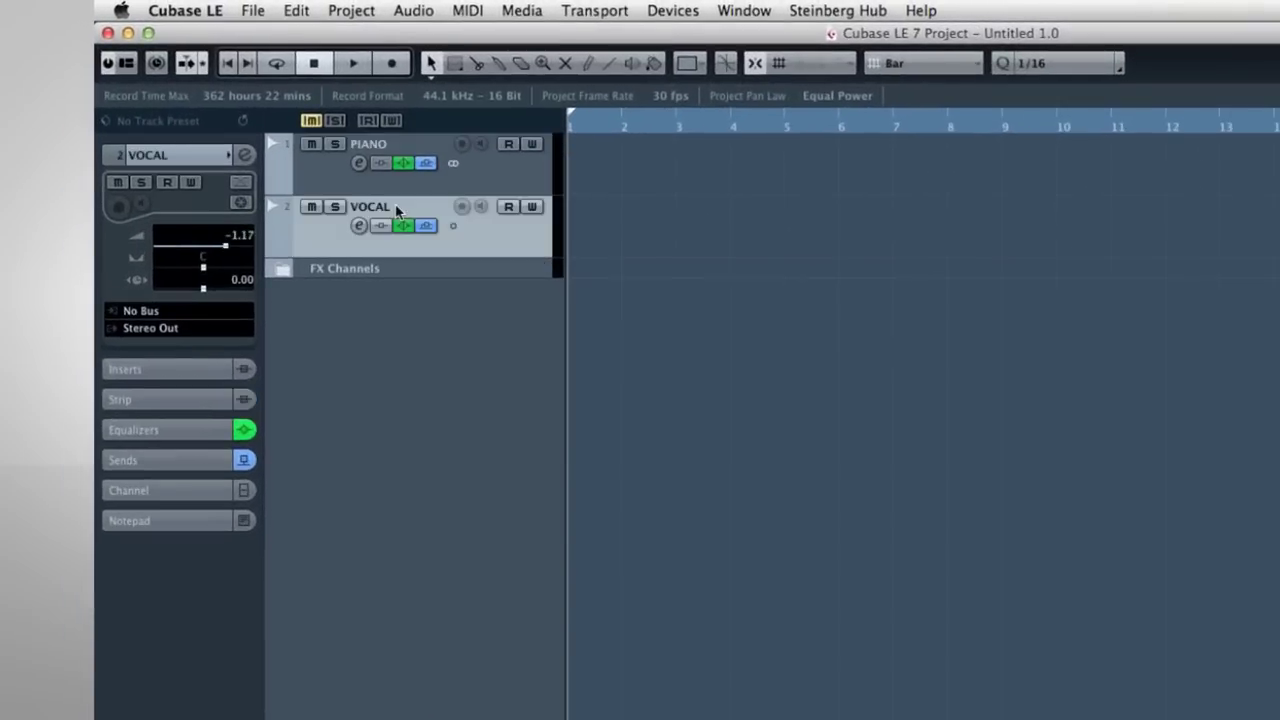
left_click(315, 218)
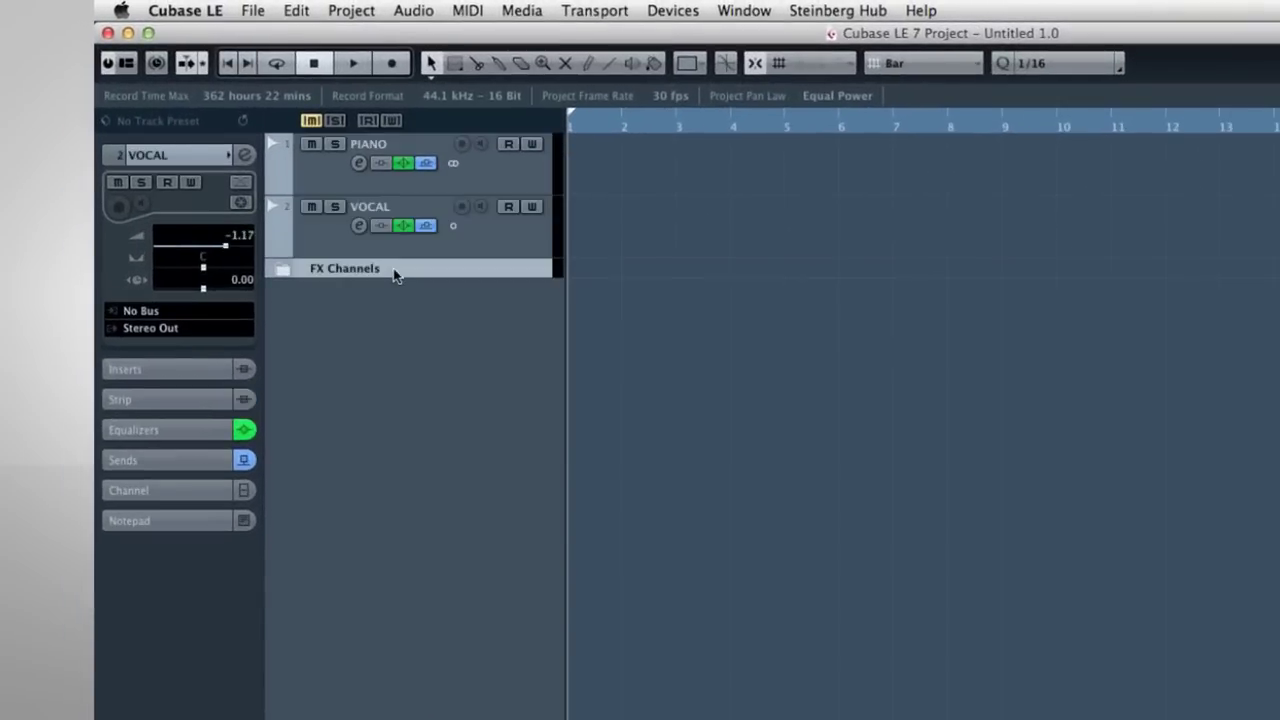
left_click(451, 254)
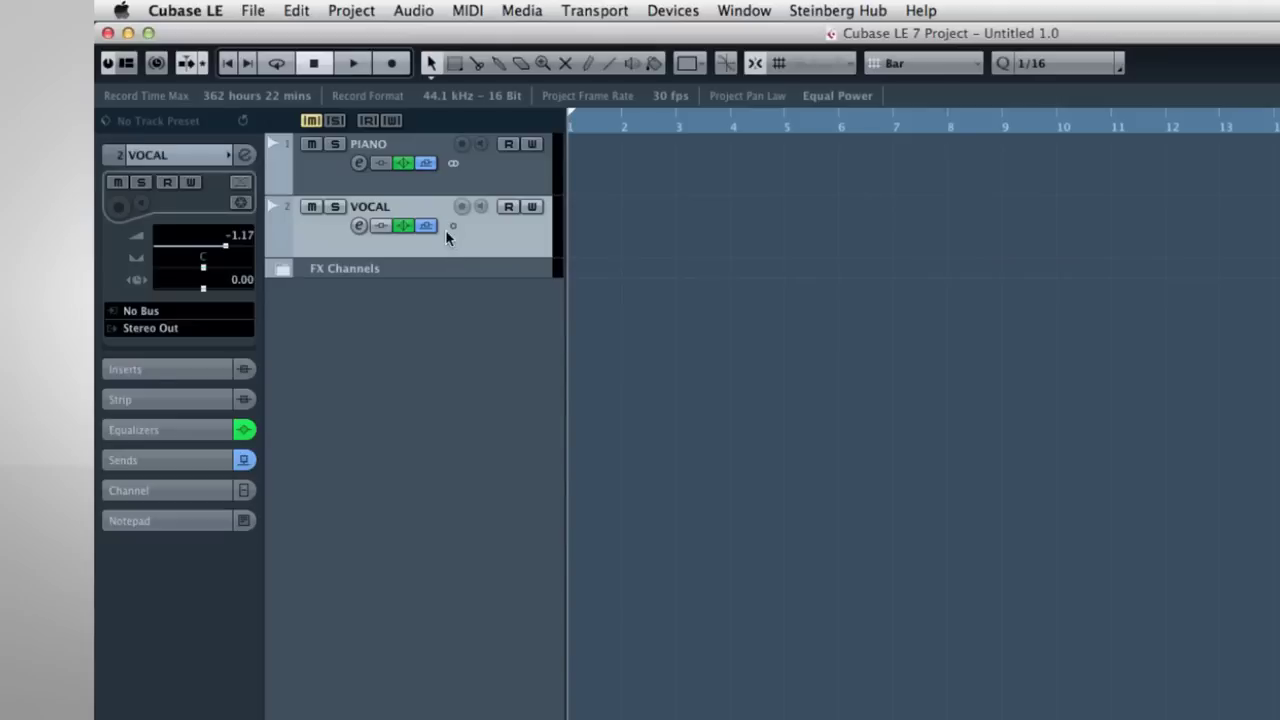
left_click(432, 190)
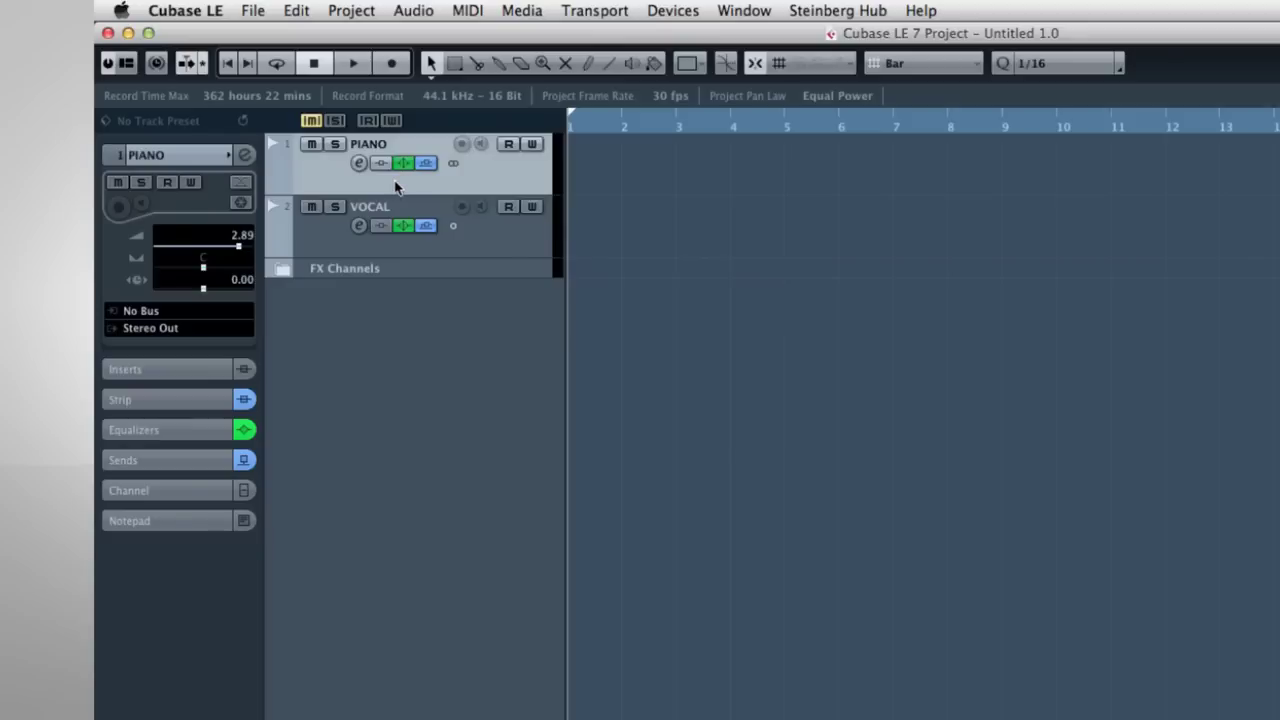
left_click(358, 164)
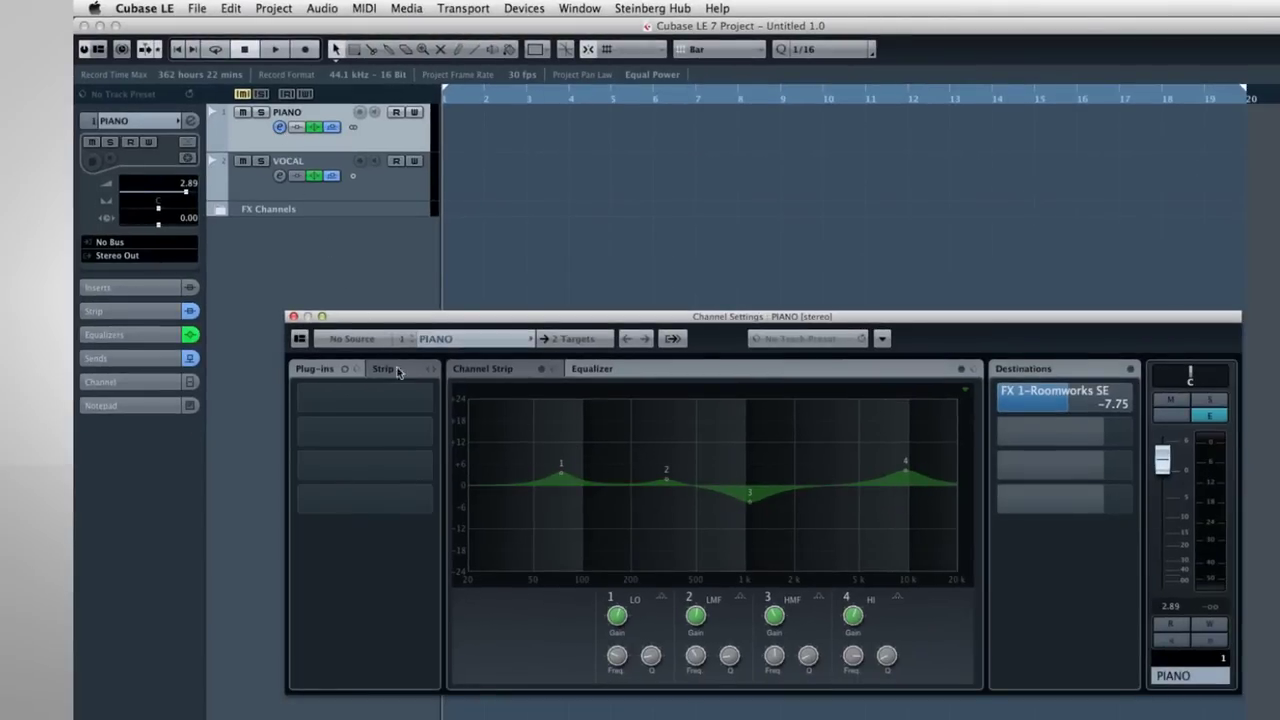
Expand the FX Channels folder and inspect the FX 1-Roomworks channel's RoomWorks SE reverb, then close both windows.
left_click(293, 316)
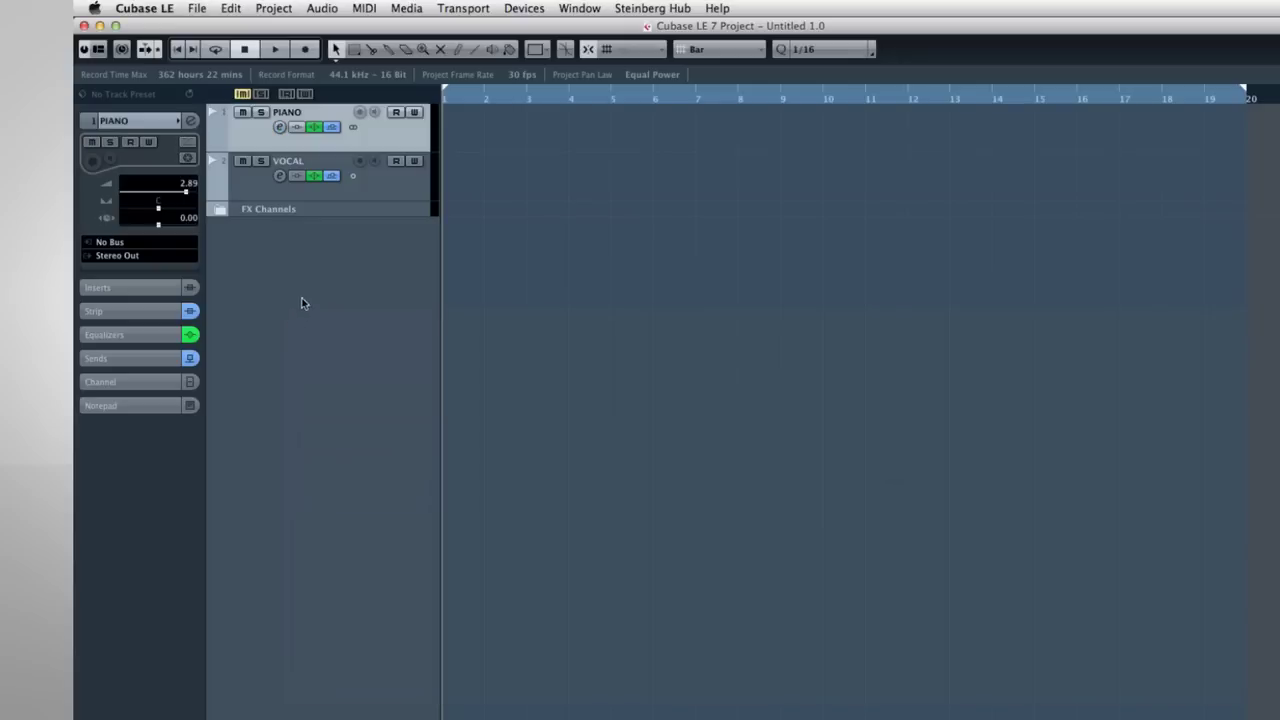
left_click(304, 214)
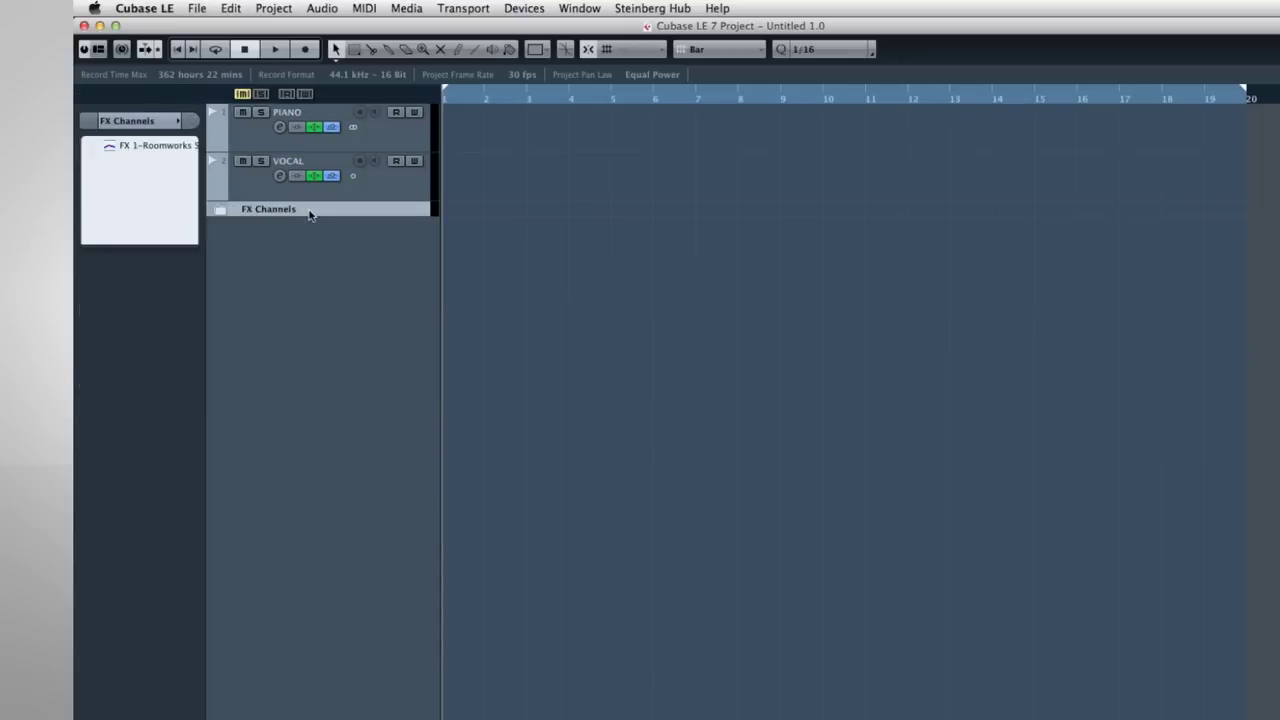
left_click(219, 211)
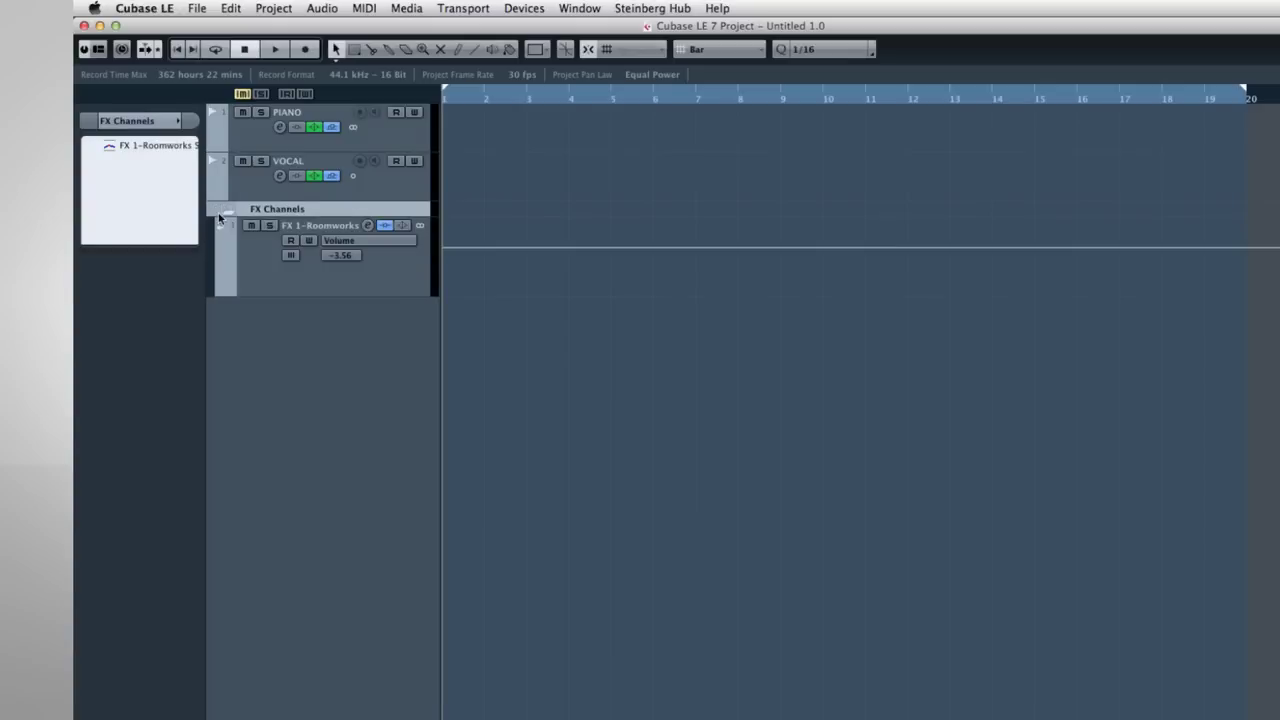
left_click(368, 226)
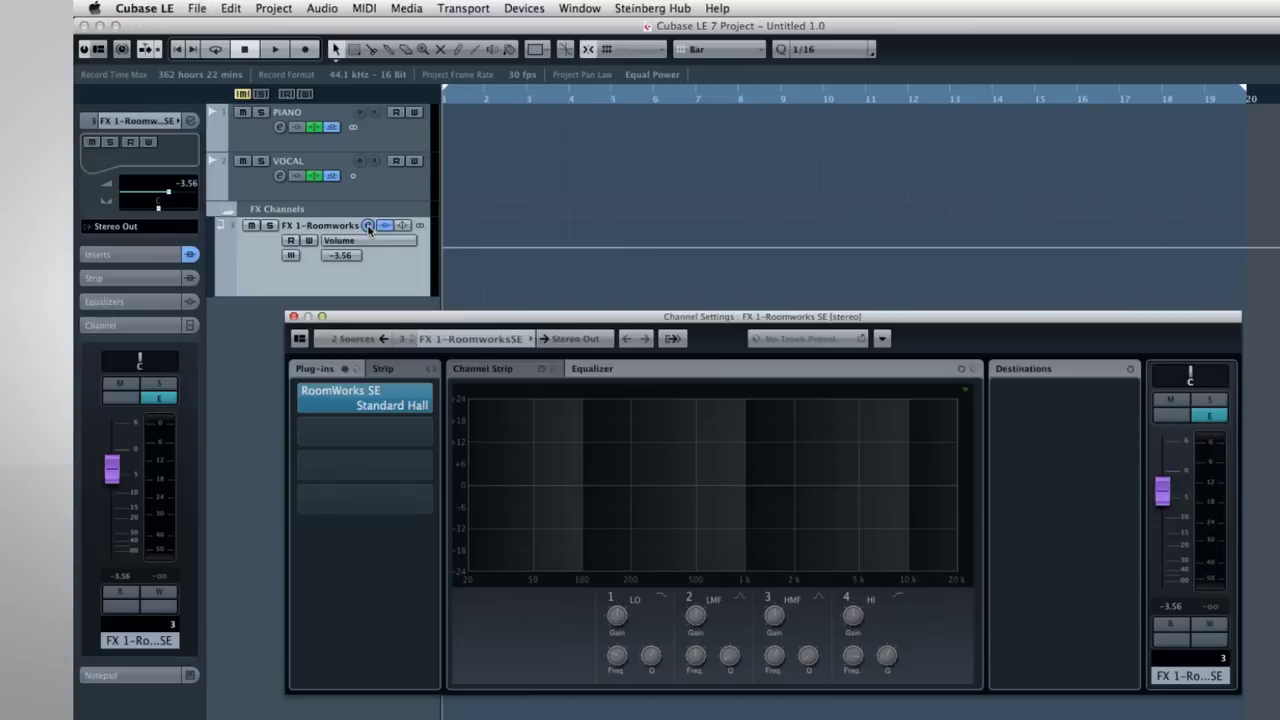
left_click(371, 399)
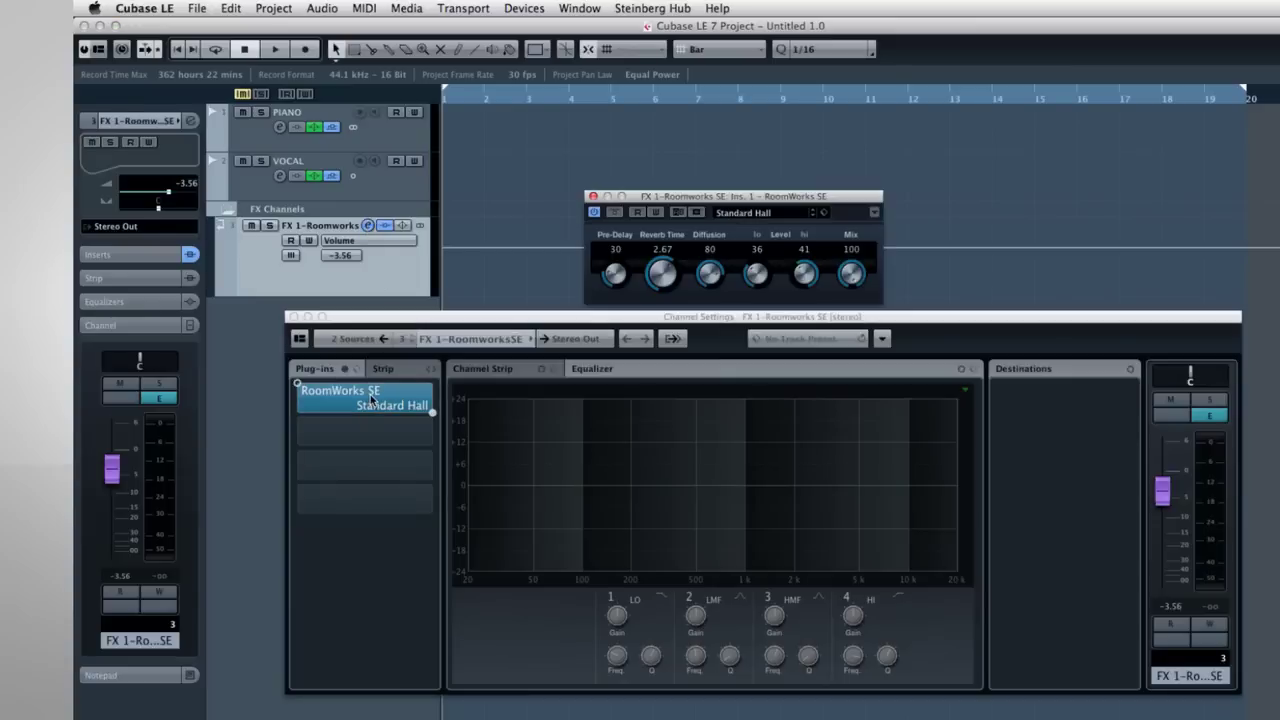
left_click(593, 197)
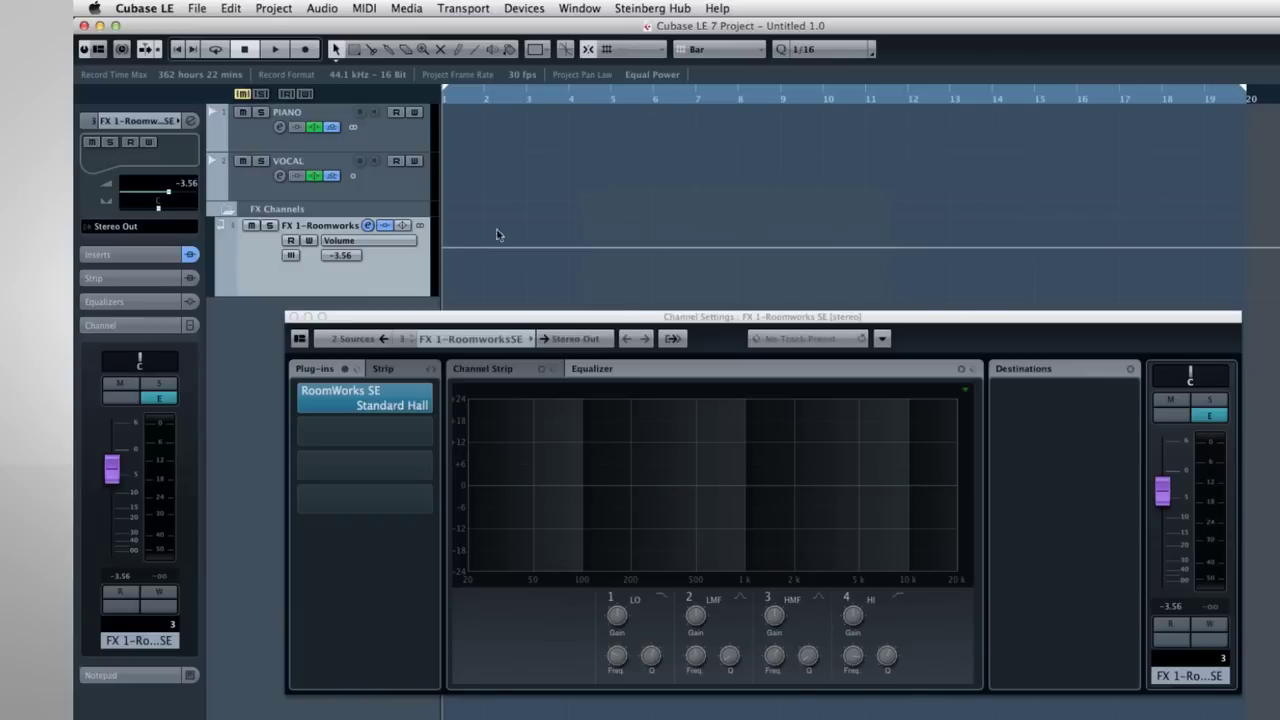
left_click(293, 316)
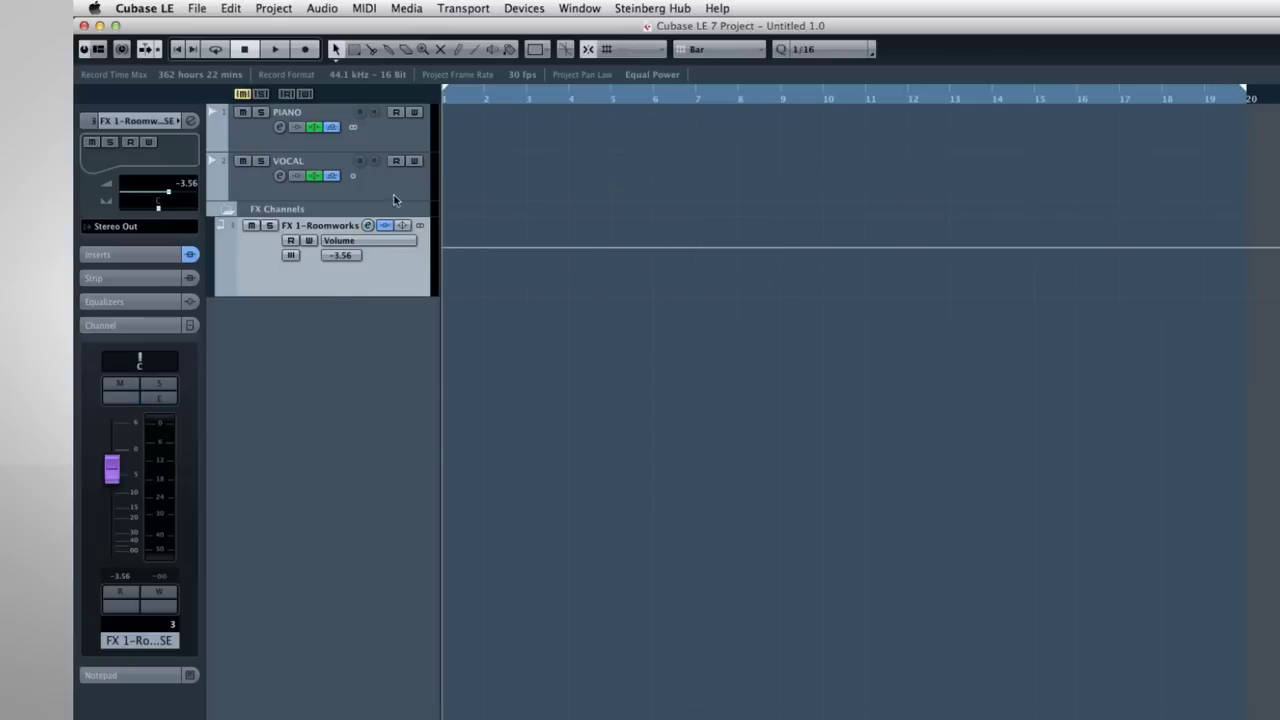
Set the PIANO track's input to Boom Mic.
left_click(413, 140)
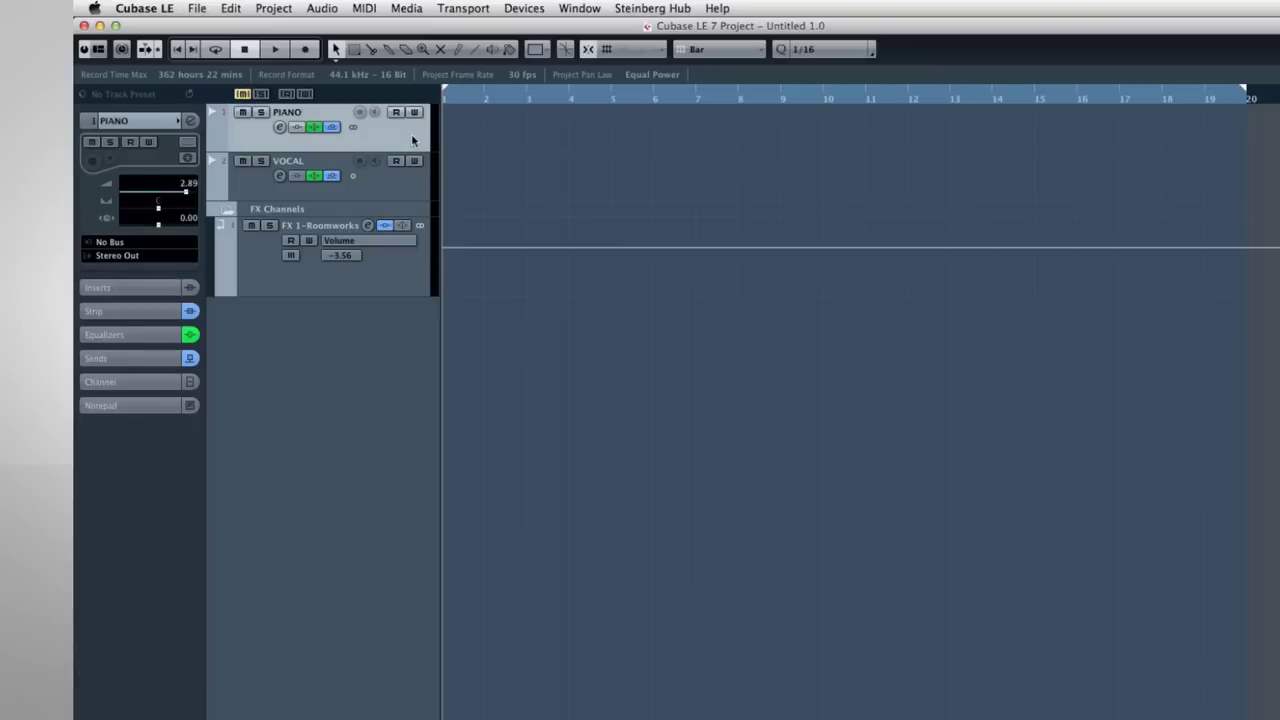
left_click(114, 245)
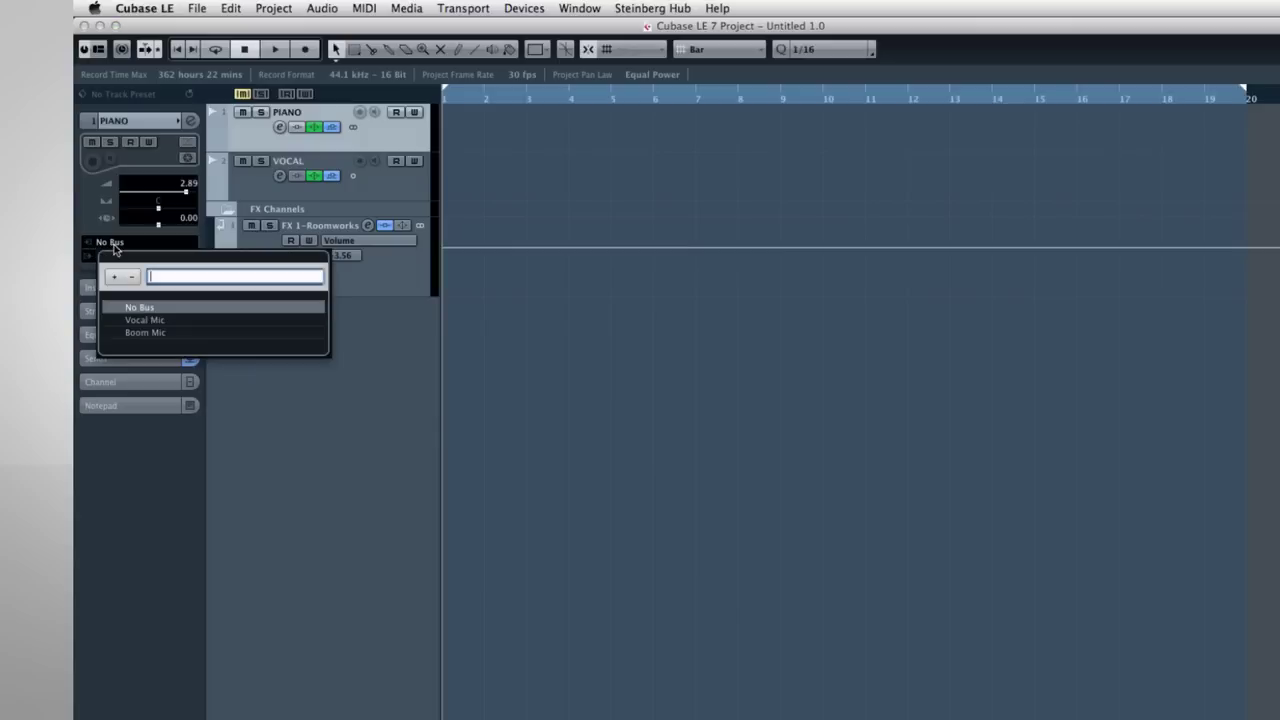
left_click(177, 336)
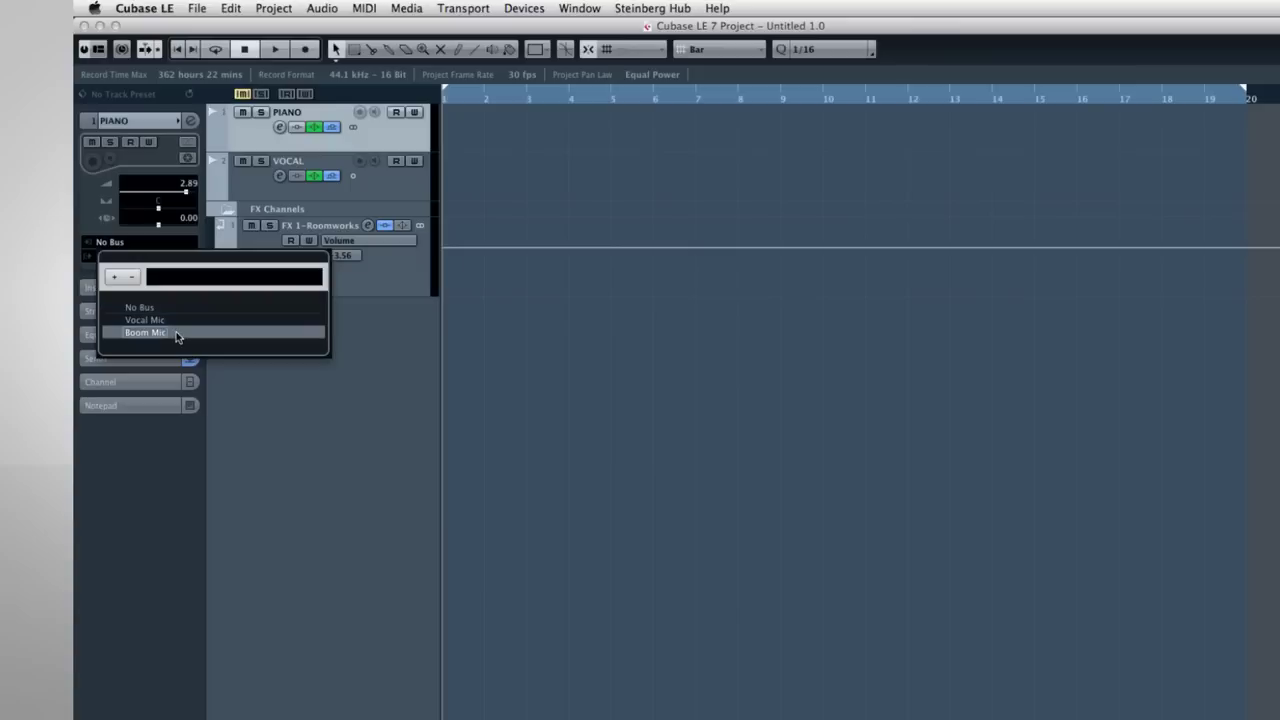
left_click(177, 336)
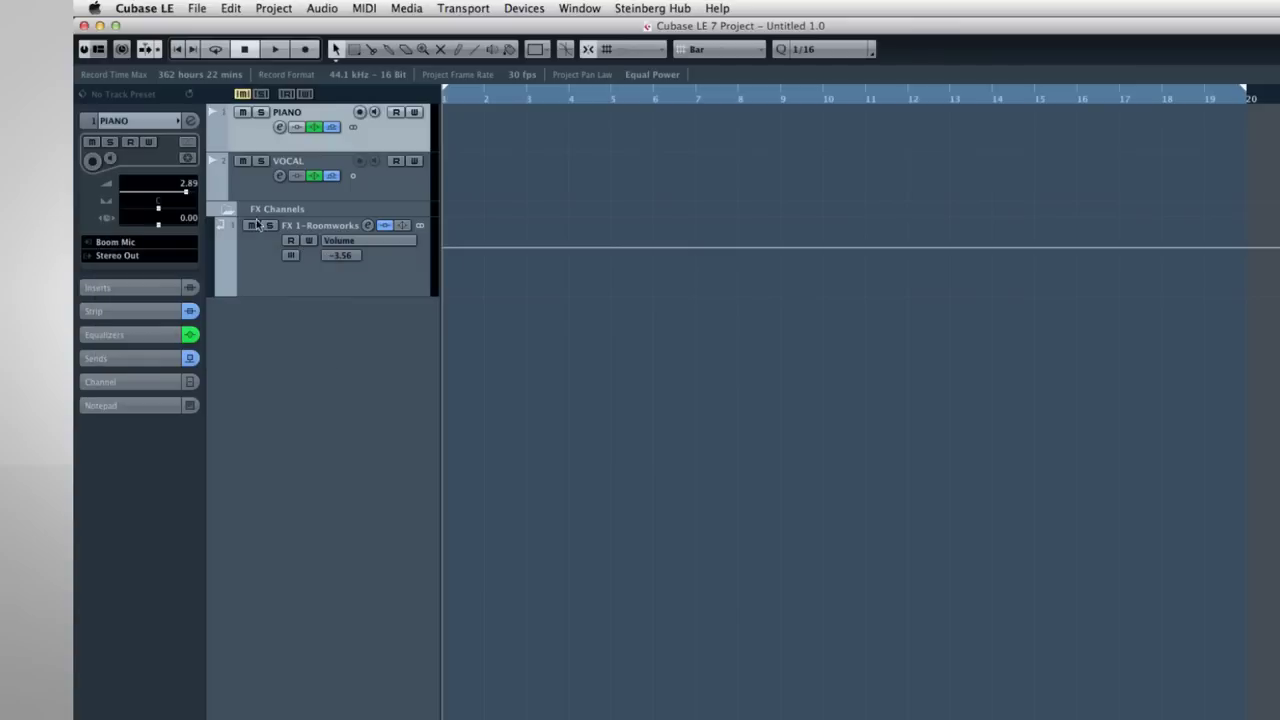
Set the VOCAL track's input to Vocal Mic, keeping its output on Stereo Out.
left_click(257, 182)
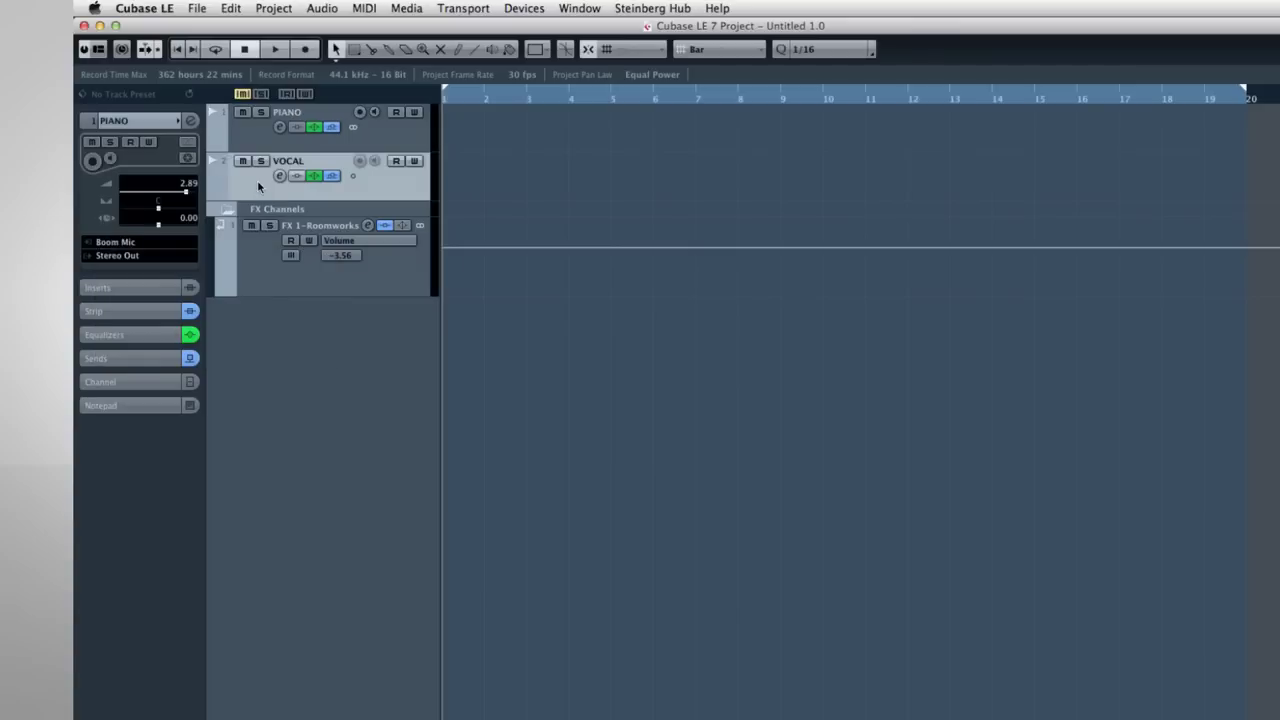
left_click(110, 246)
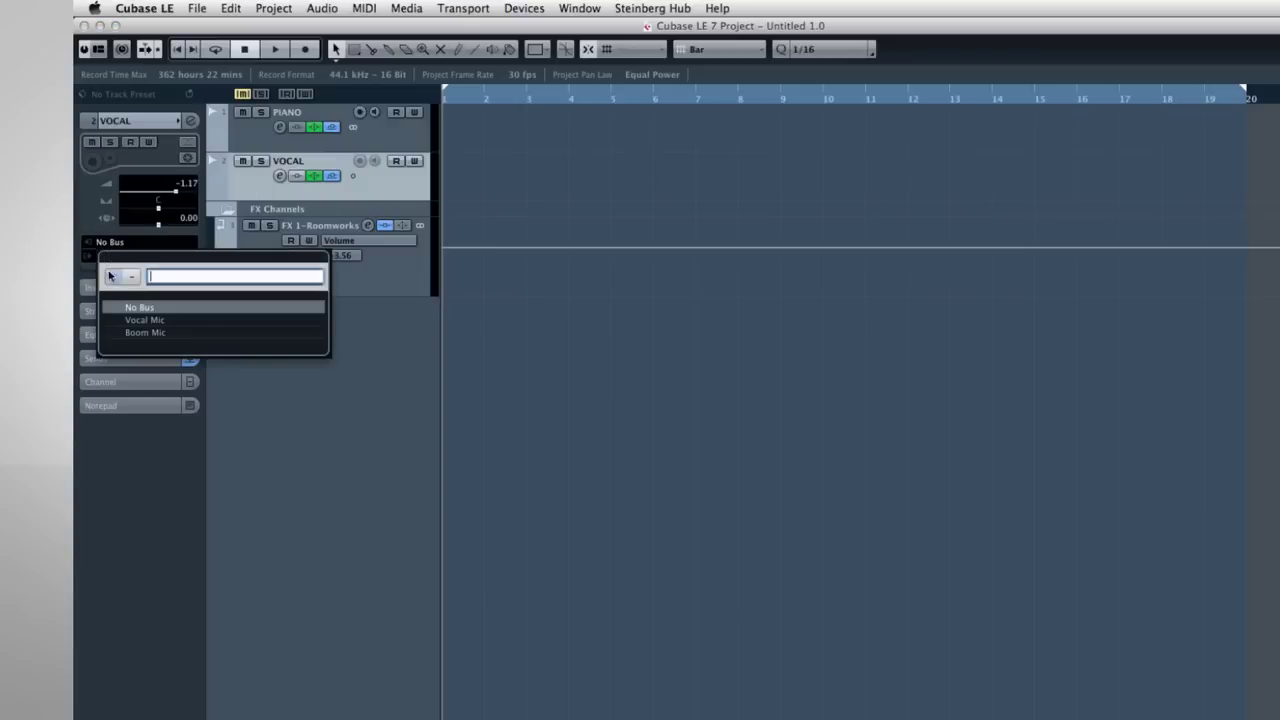
left_click(168, 321)
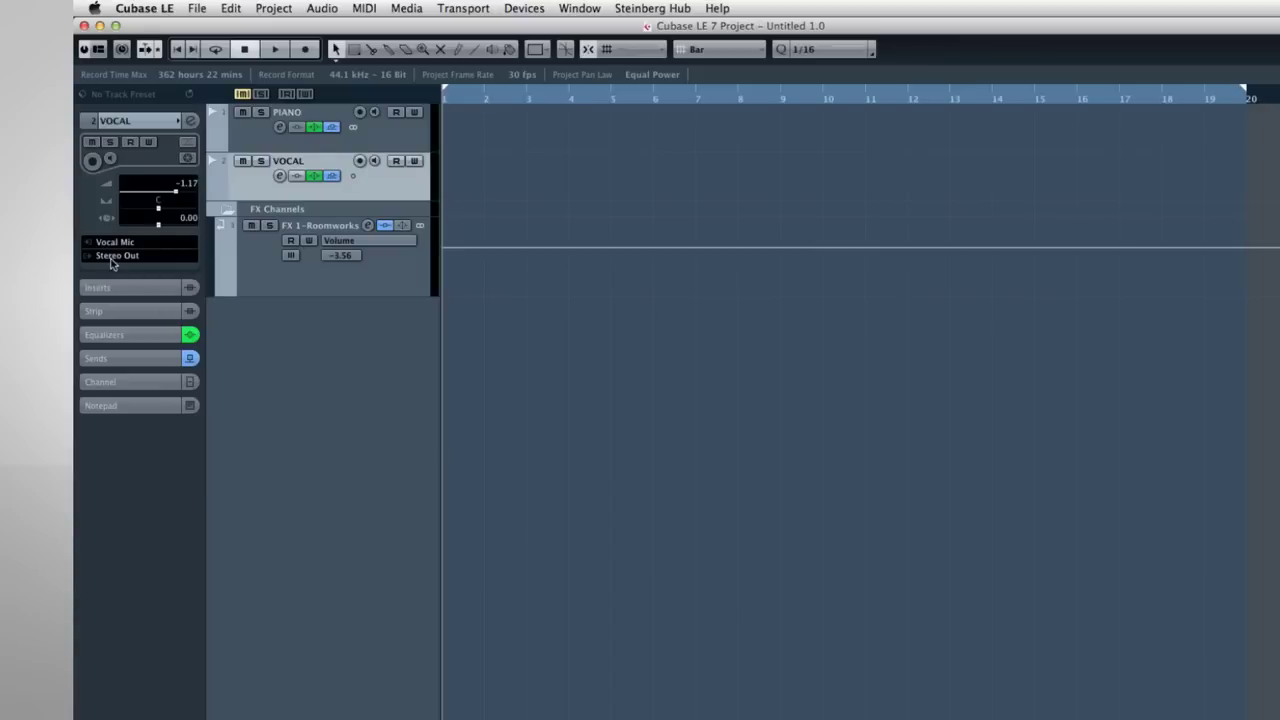
left_click(113, 257)
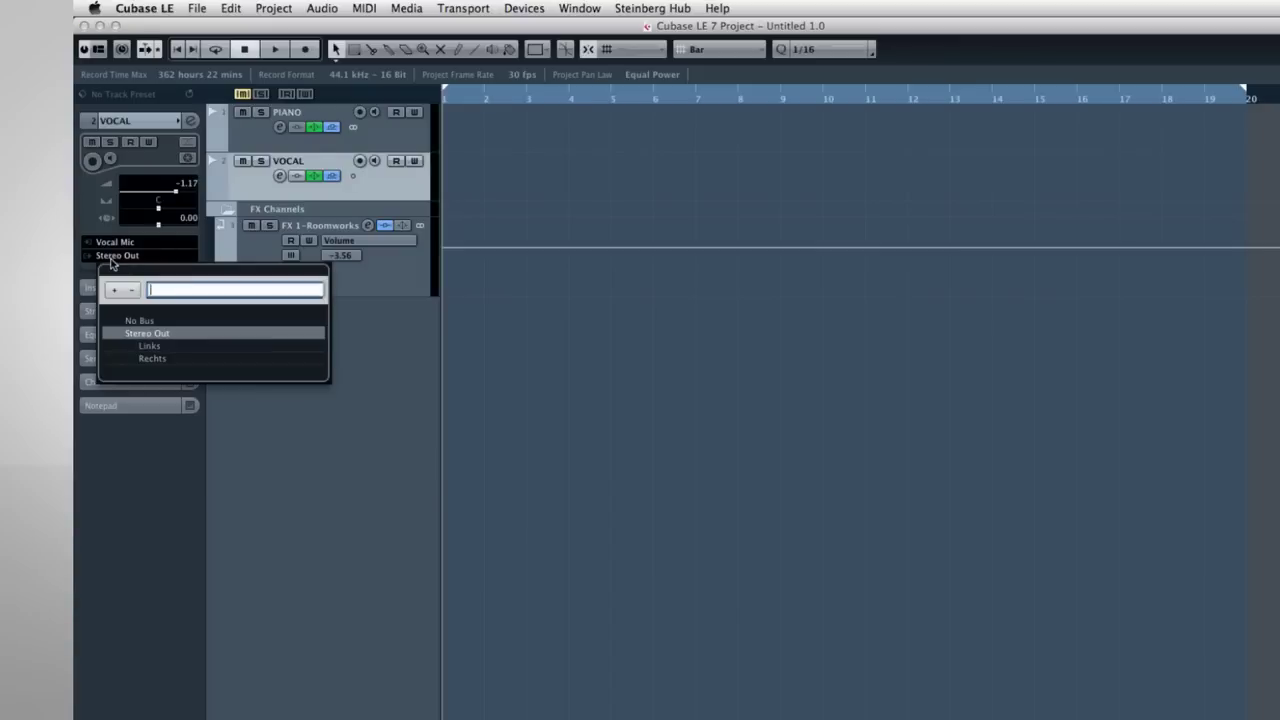
left_click(112, 263)
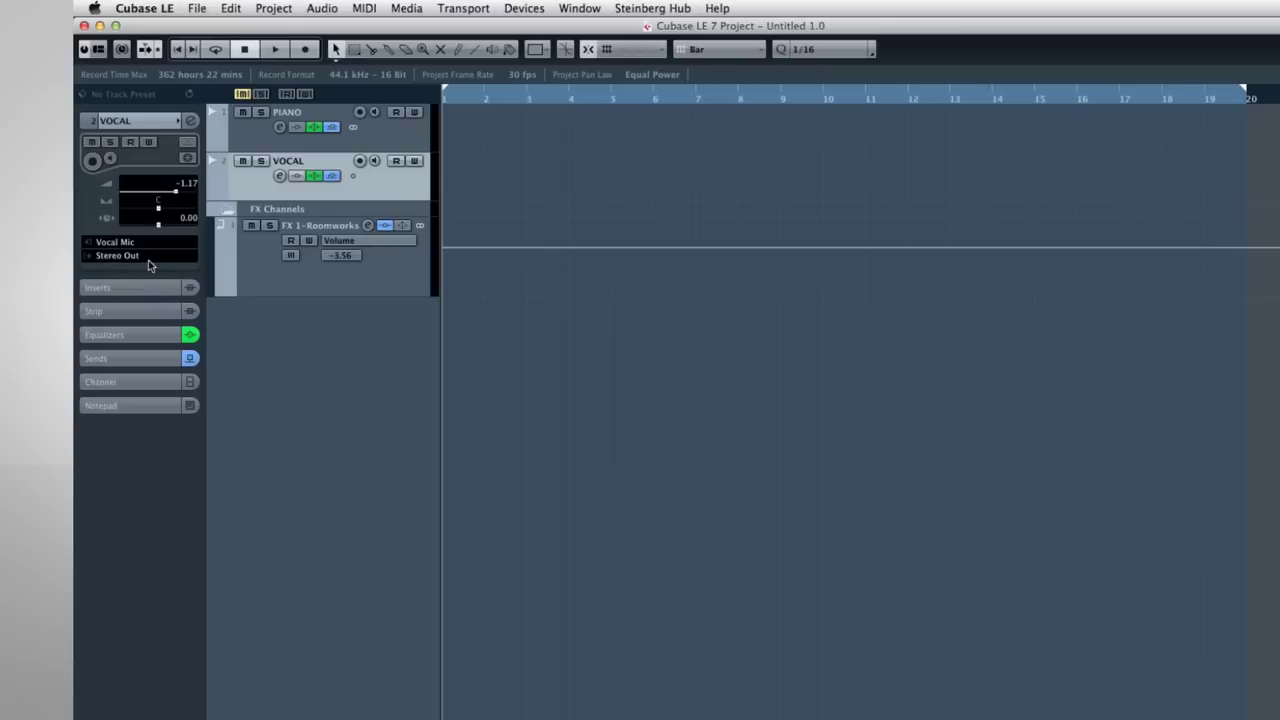
Leave input monitoring on for VOCAL only and record-arm the VOCAL track.
left_click(386, 138)
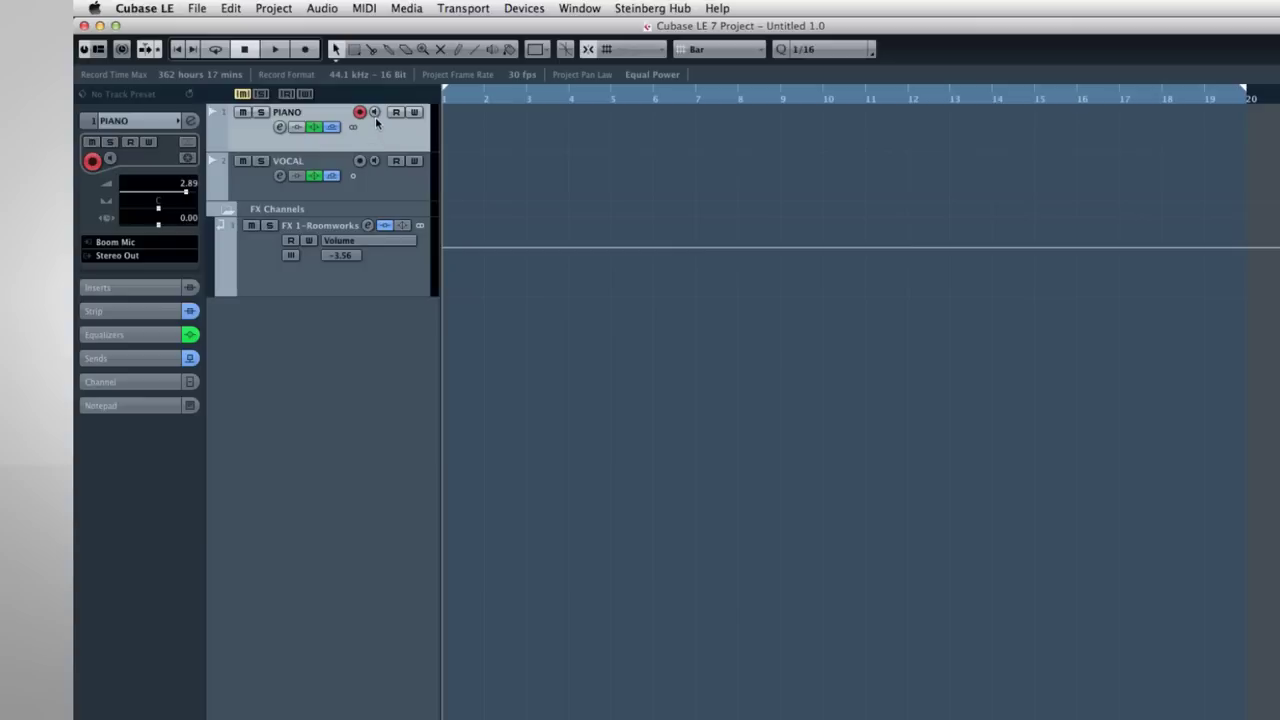
left_click(374, 113)
left_click(374, 161)
left_click(375, 113)
left_click(360, 162)
left_click(366, 180)
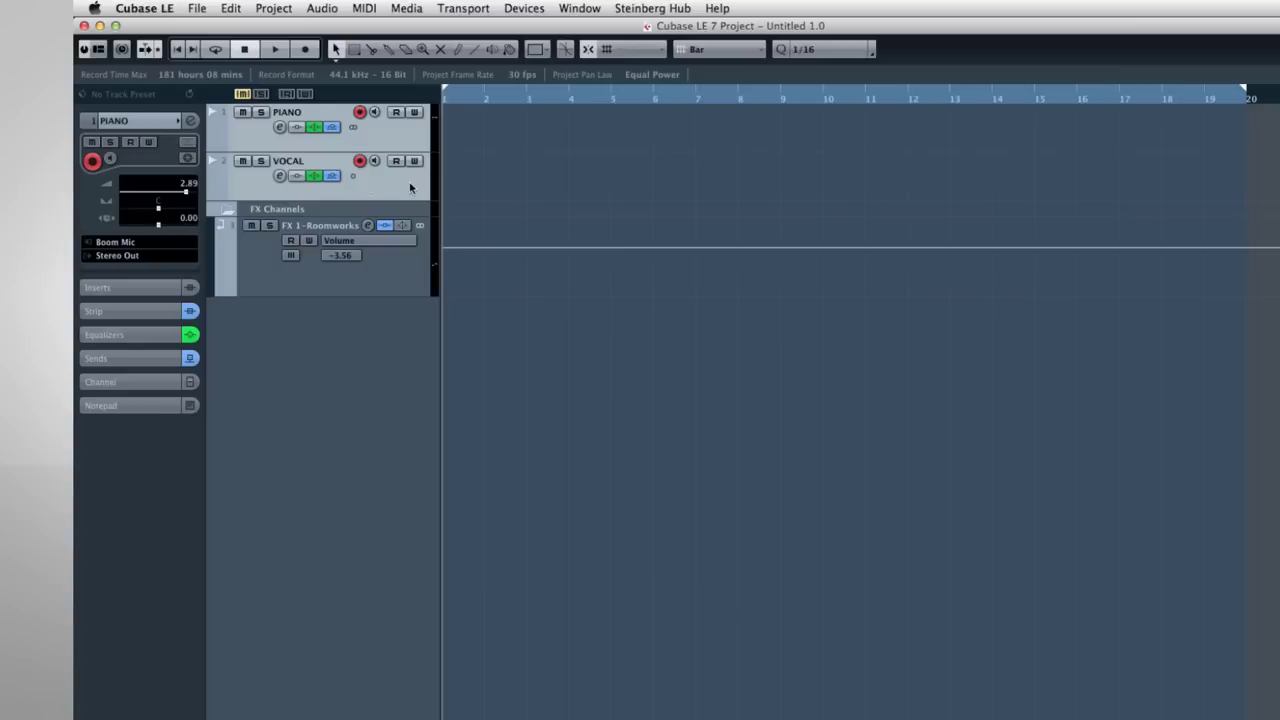
Open the MixConsole (Devices > MixConsole) to show the mic, track, FX and Stereo Out channels.
left_click(524, 9)
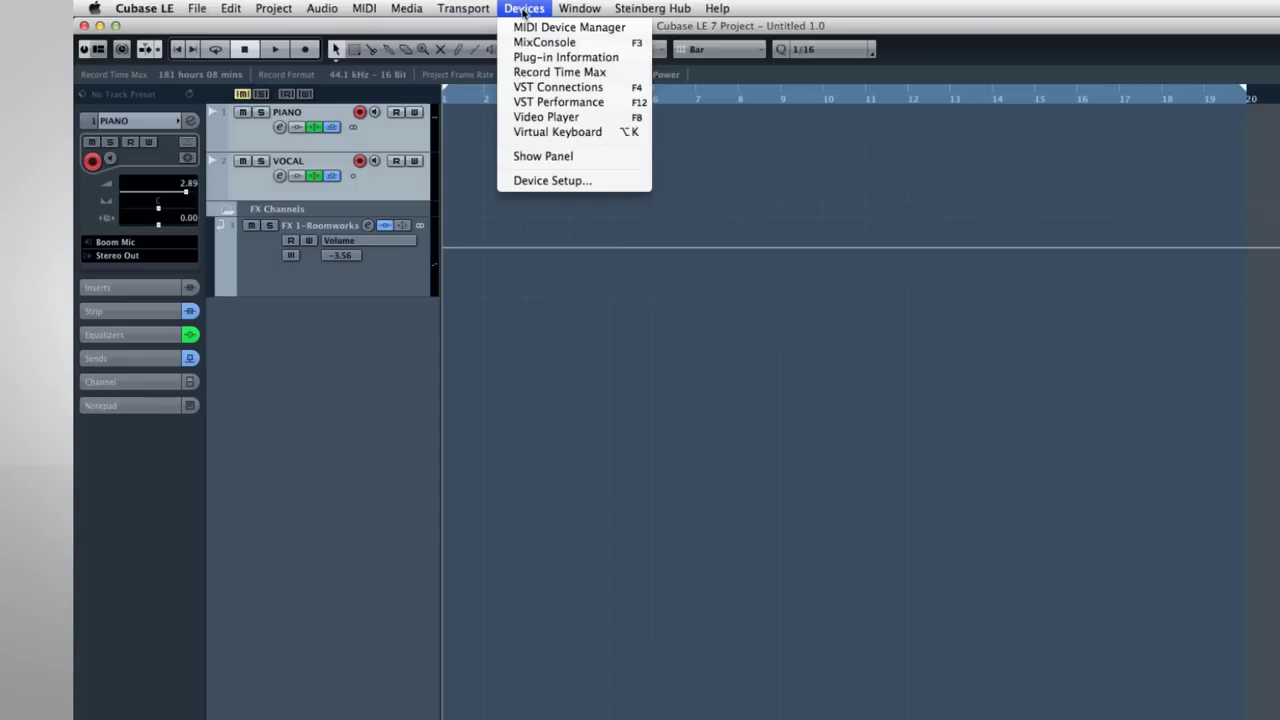
left_click(540, 42)
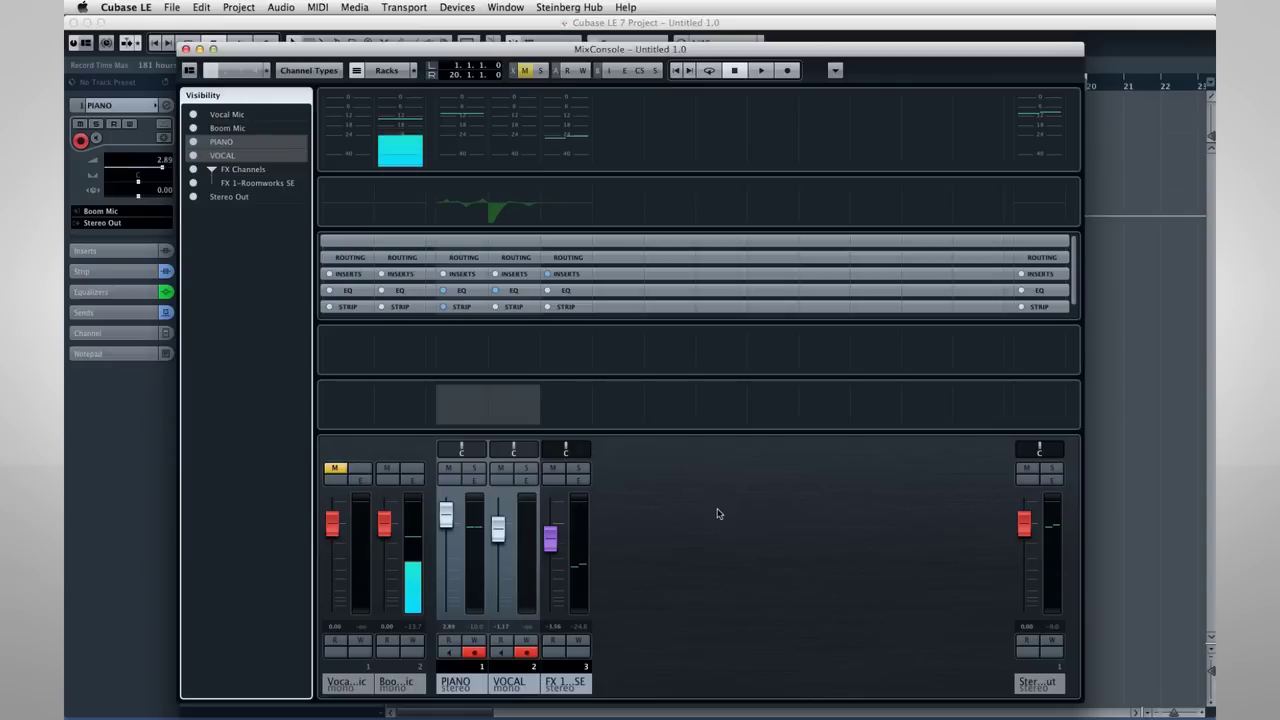
left_click(834, 70)
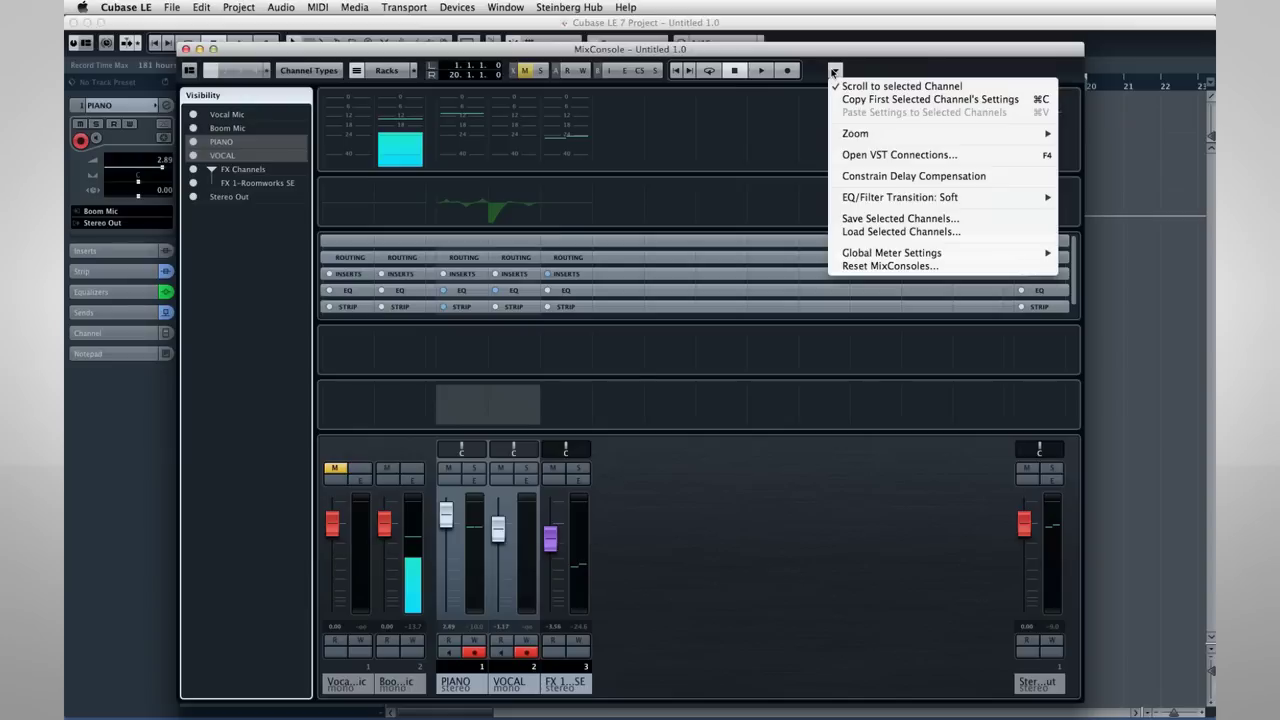
Expand the inserts and EQ racks and lower the PIANO fader to -0.02.
left_click(834, 72)
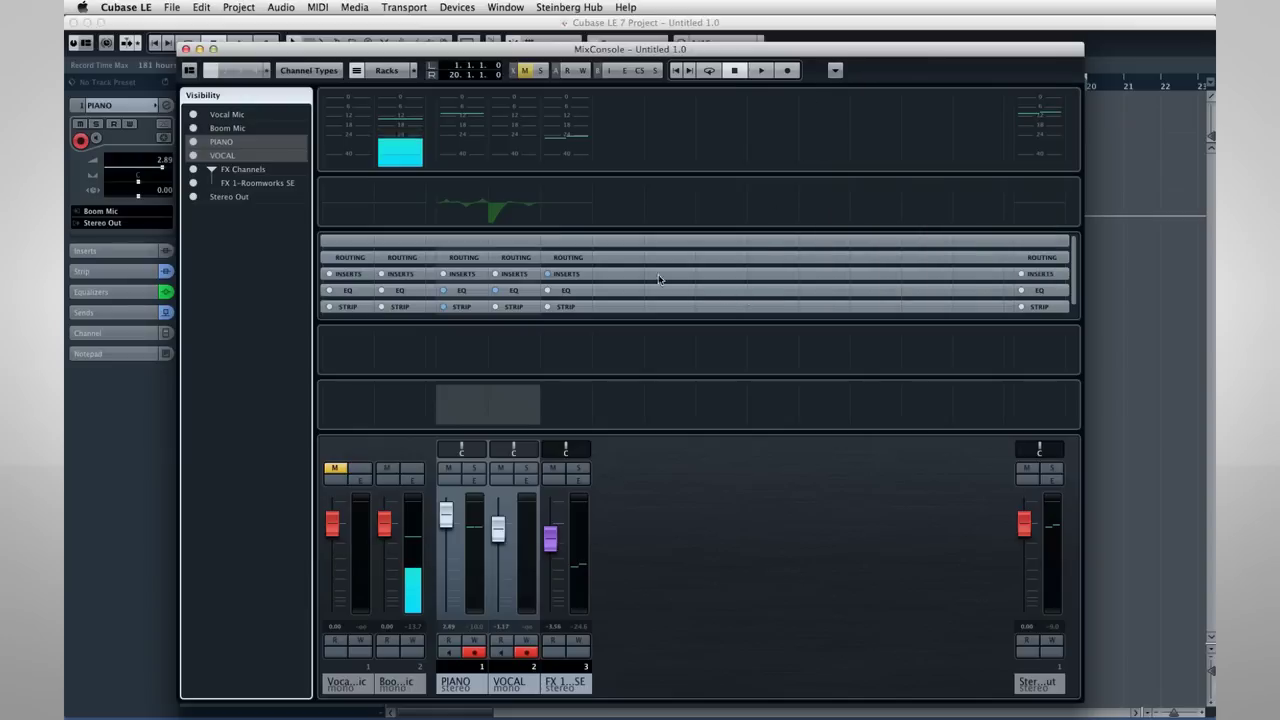
left_click(560, 276)
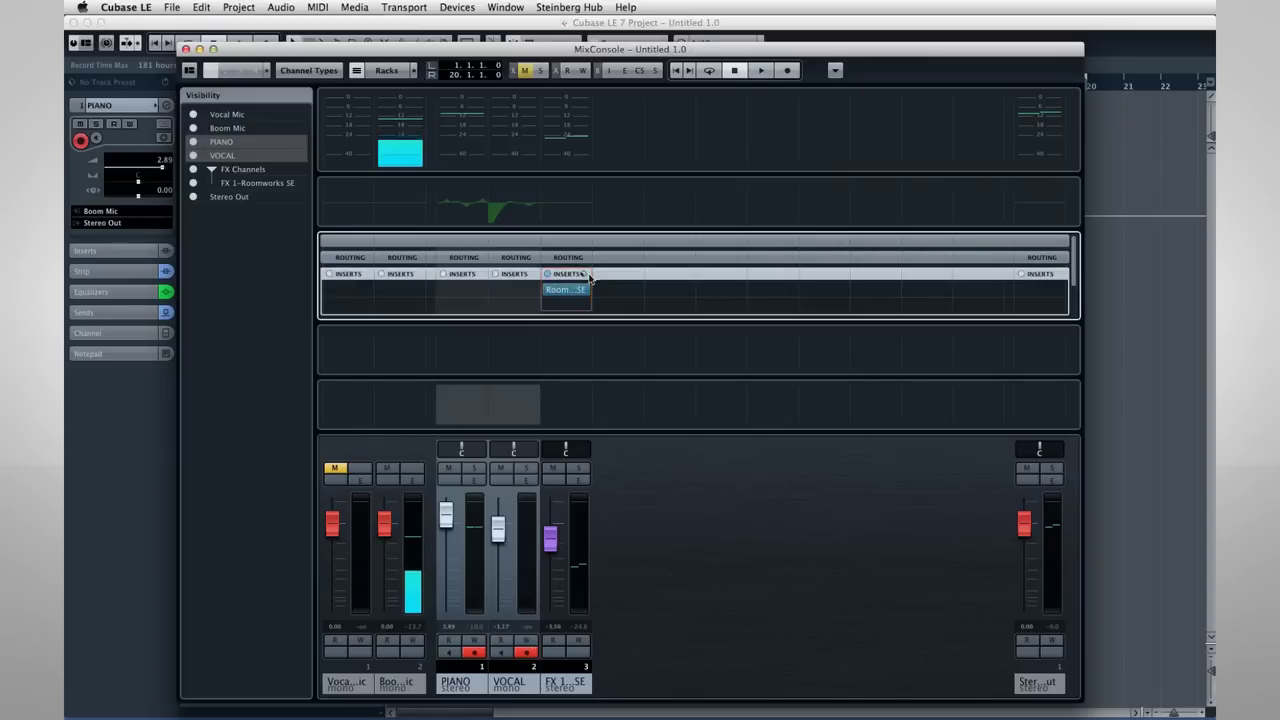
left_click(566, 279)
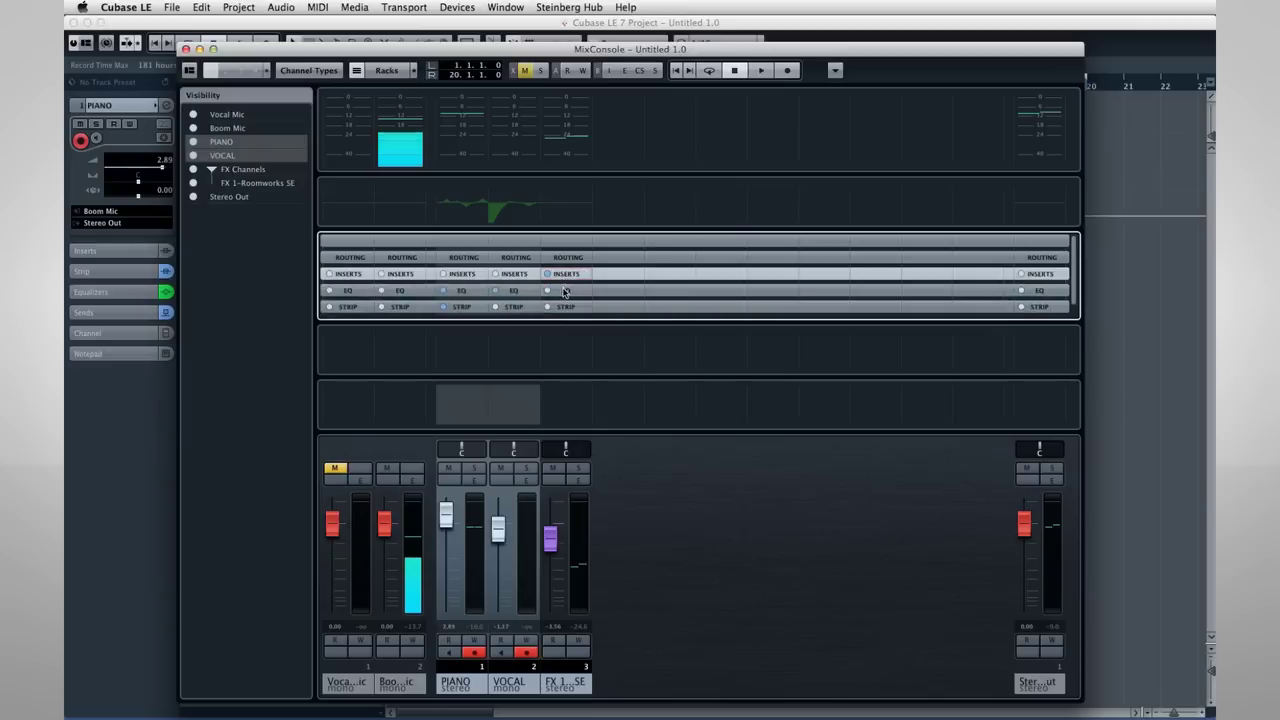
left_click(566, 291)
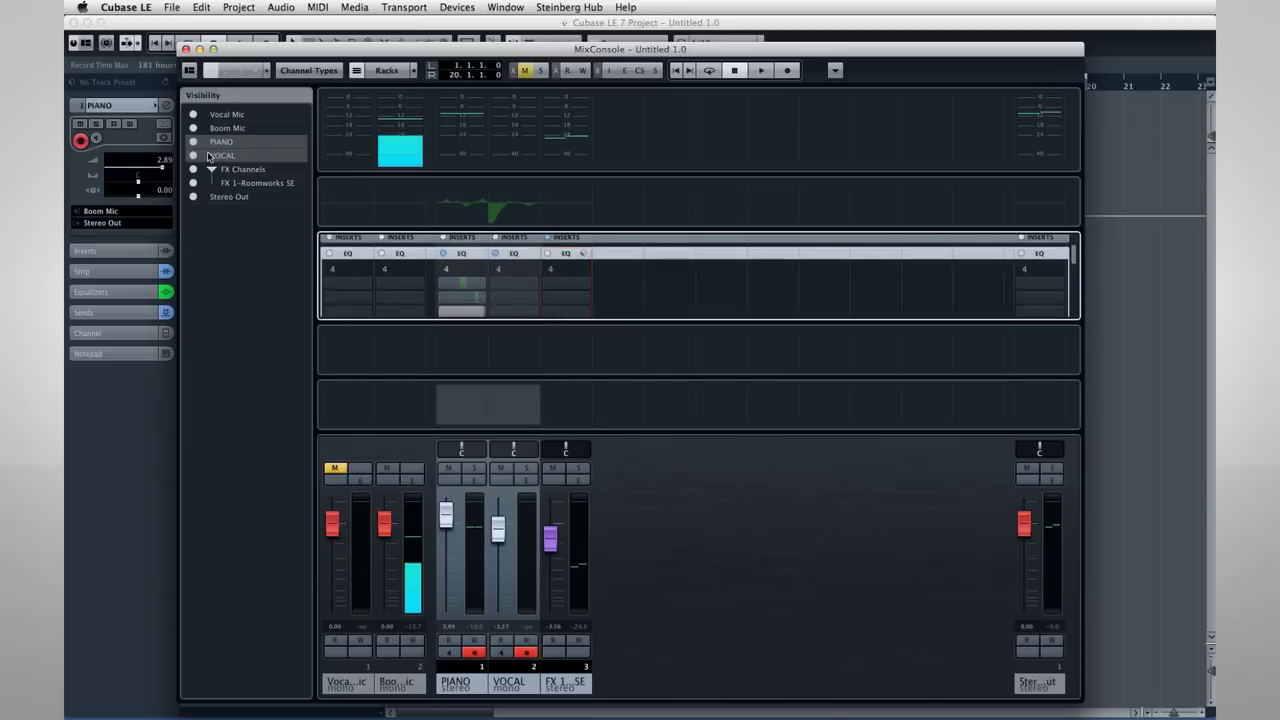
mouse_move(446, 515)
left_mouse_down()
mouse_move(446, 548)
mouse_move(446, 519)
left_mouse_up()
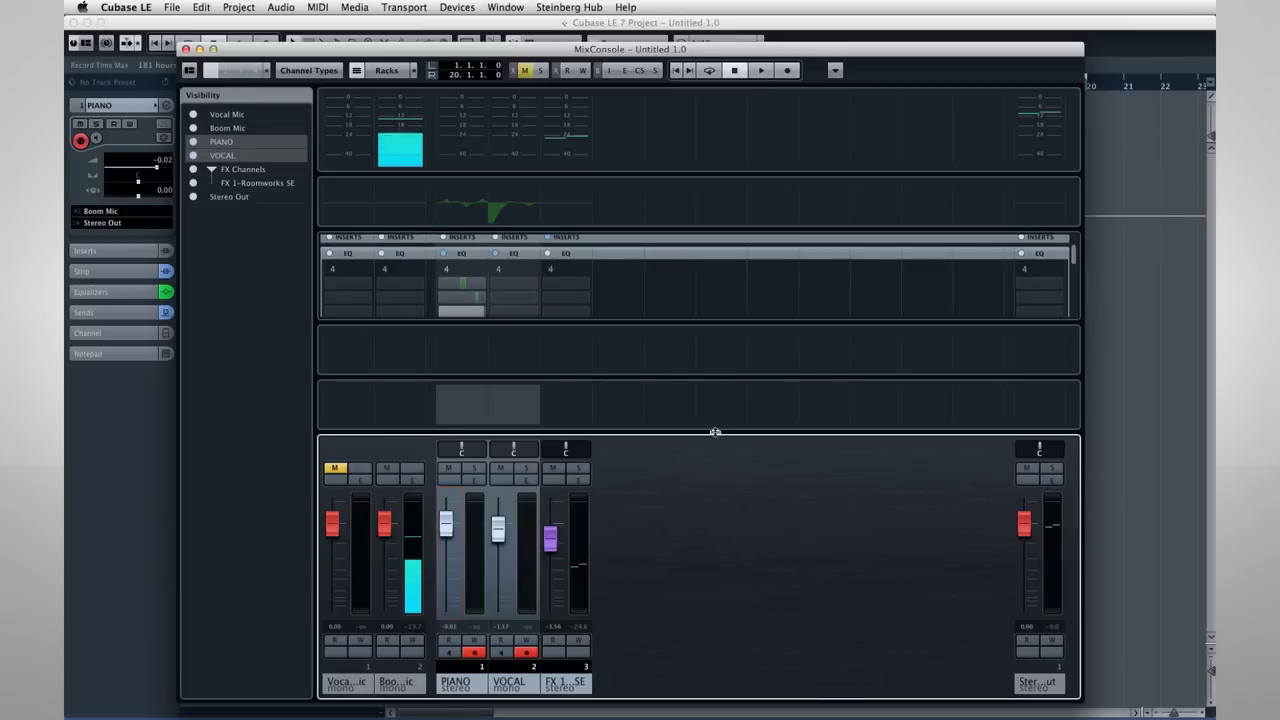
Resize the MixConsole window, its channel rack section and the visibility panel.
left_click_drag(711, 435, 714, 446)
left_click_drag(780, 479, 782, 482)
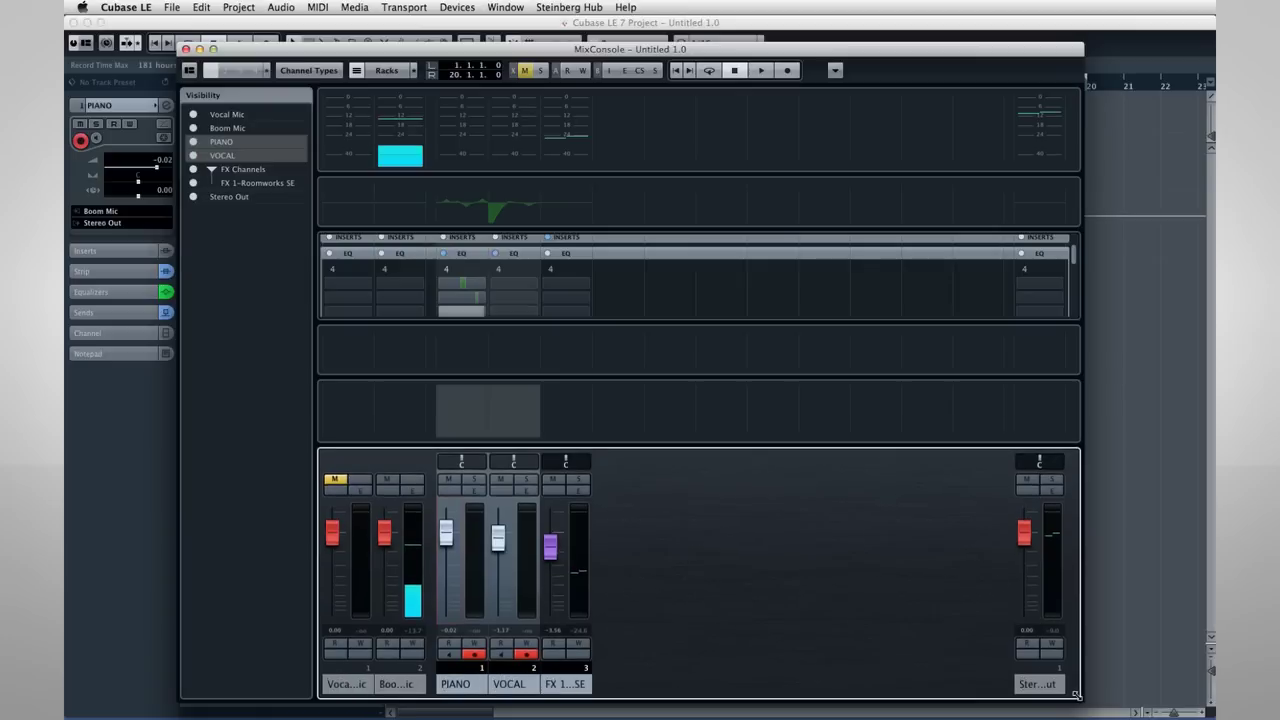
left_click_drag(1076, 695, 1011, 682)
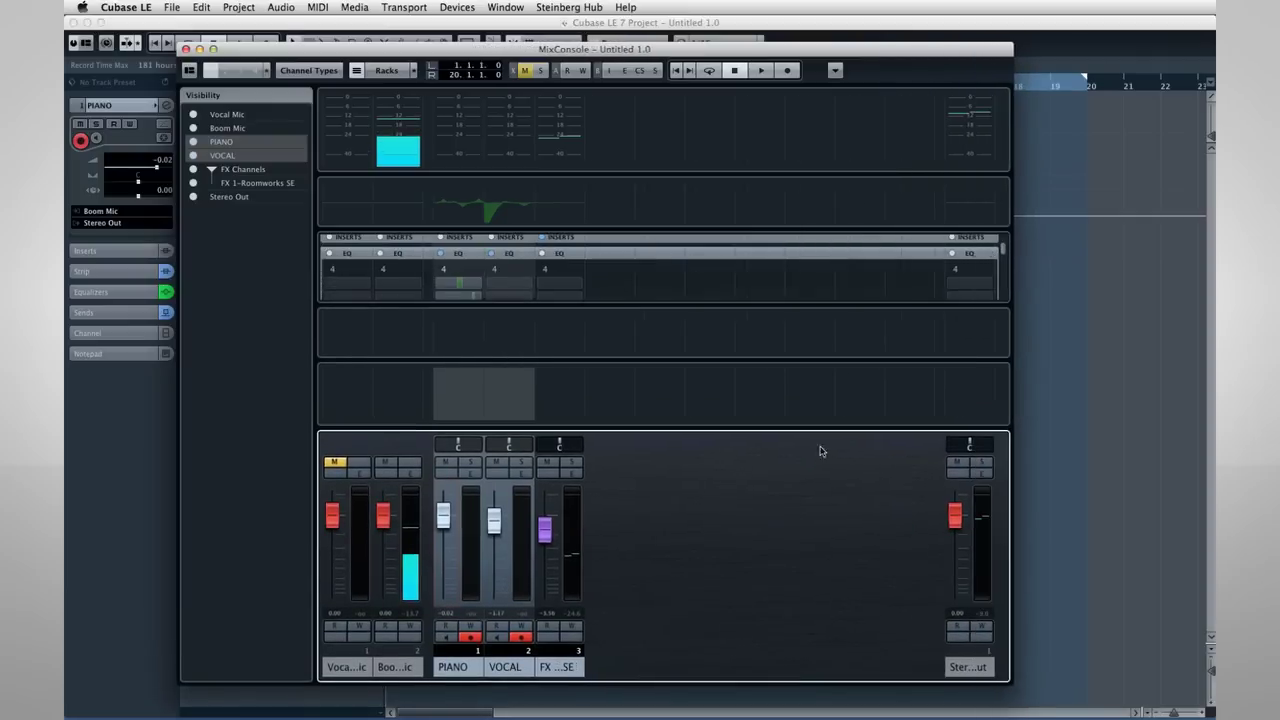
mouse_move(700, 360)
left_mouse_down()
mouse_move(700, 380)
mouse_move(694, 303)
mouse_move(698, 342)
left_mouse_up()
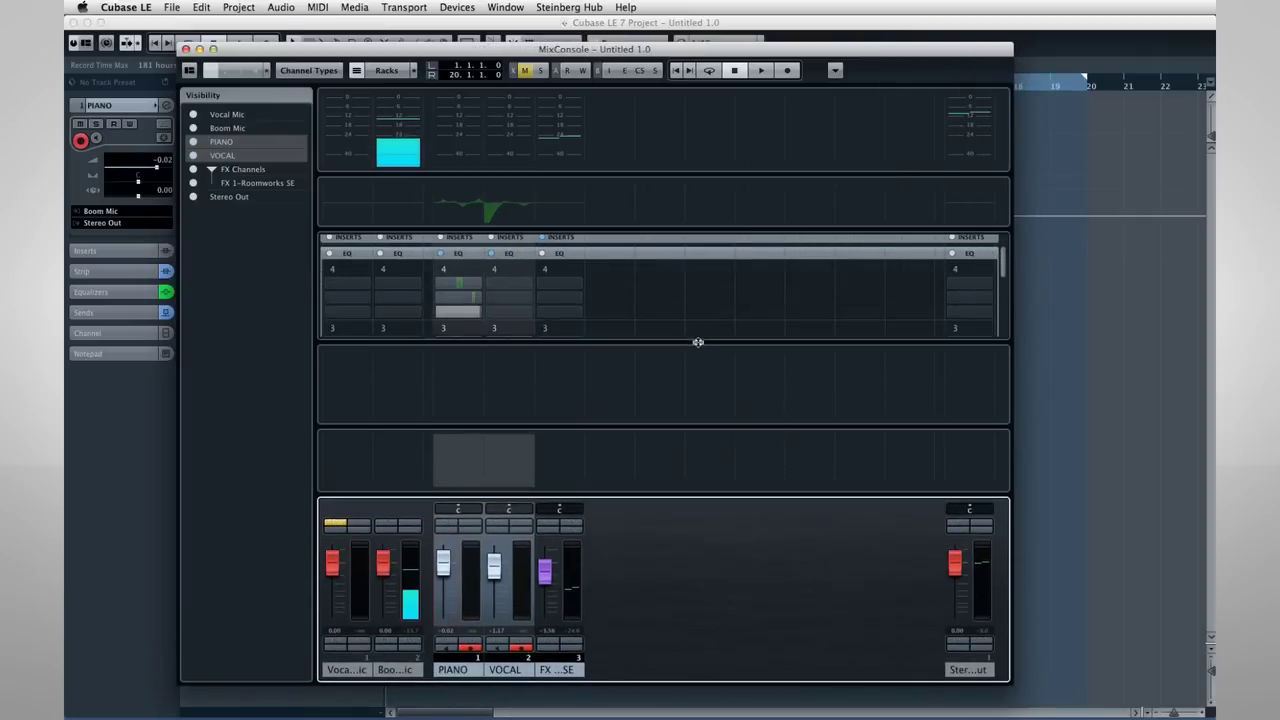
left_click(651, 238)
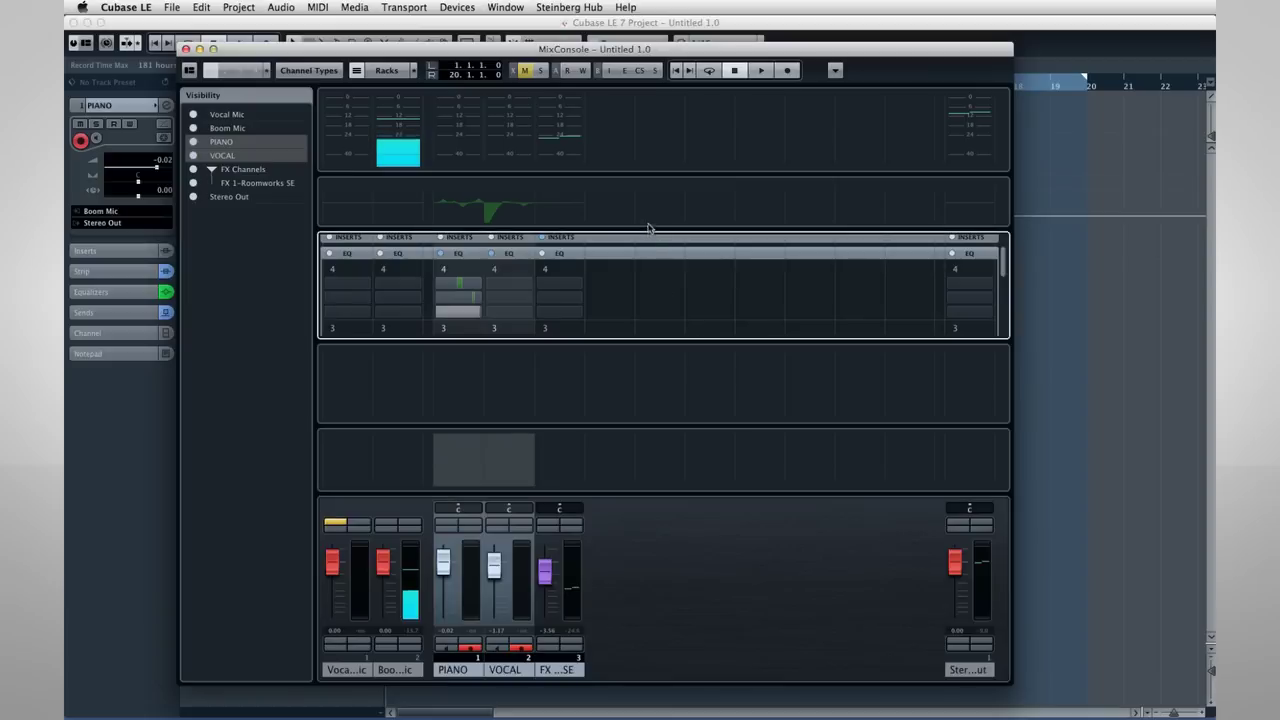
mouse_move(316, 200)
left_mouse_down()
mouse_move(386, 201)
mouse_move(341, 203)
left_mouse_up()
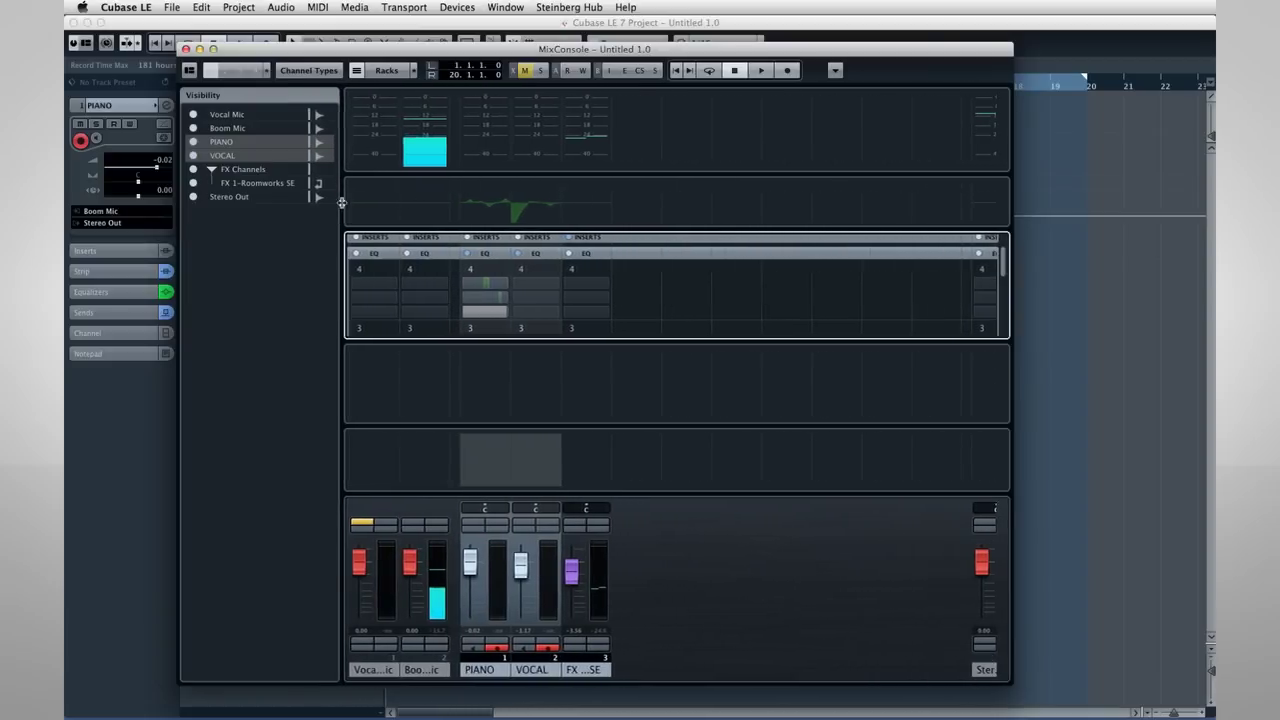
Hide the Notepad, Pictures and Meter Bridge sections of the MixConsole.
left_click(189, 70)
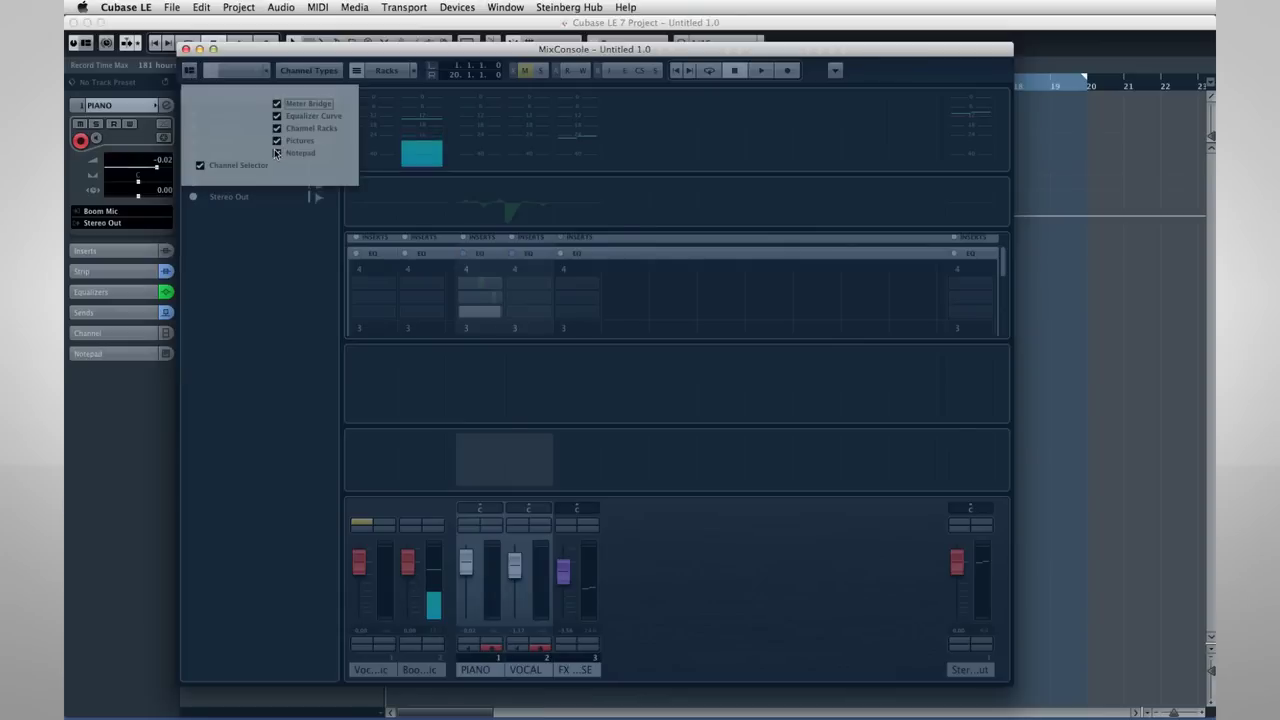
left_click(277, 152)
left_click(277, 140)
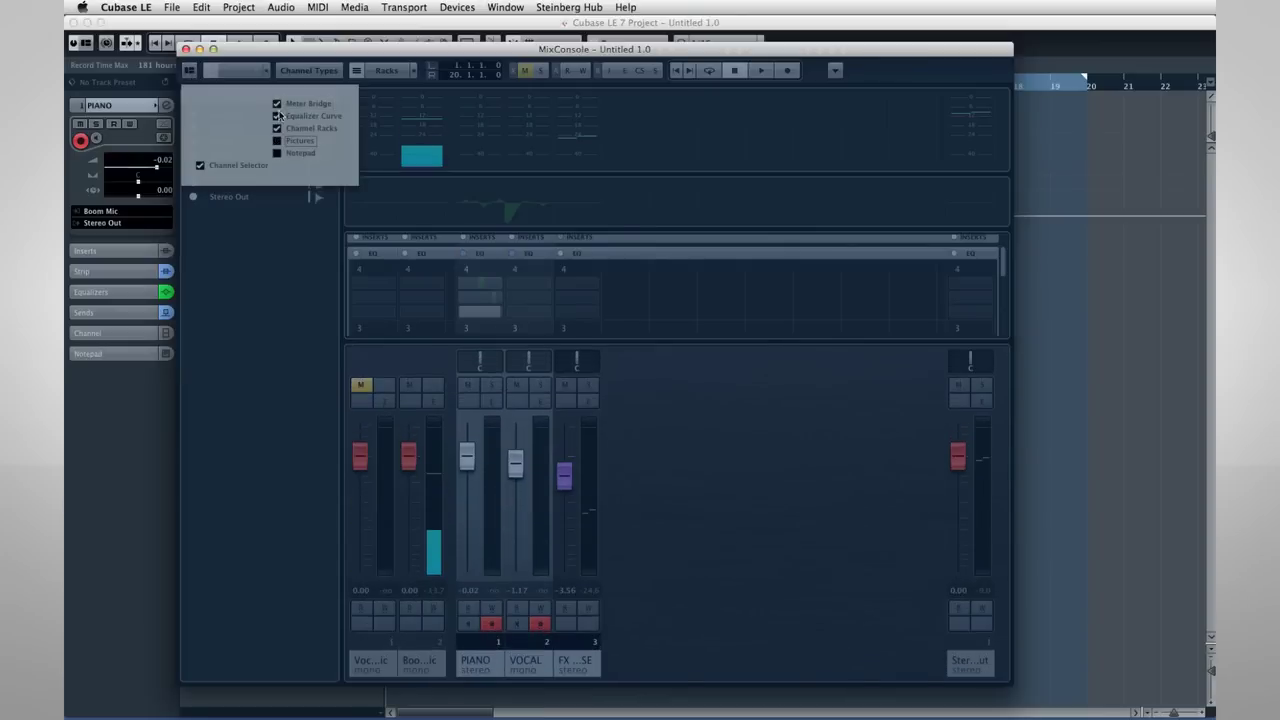
left_click(278, 104)
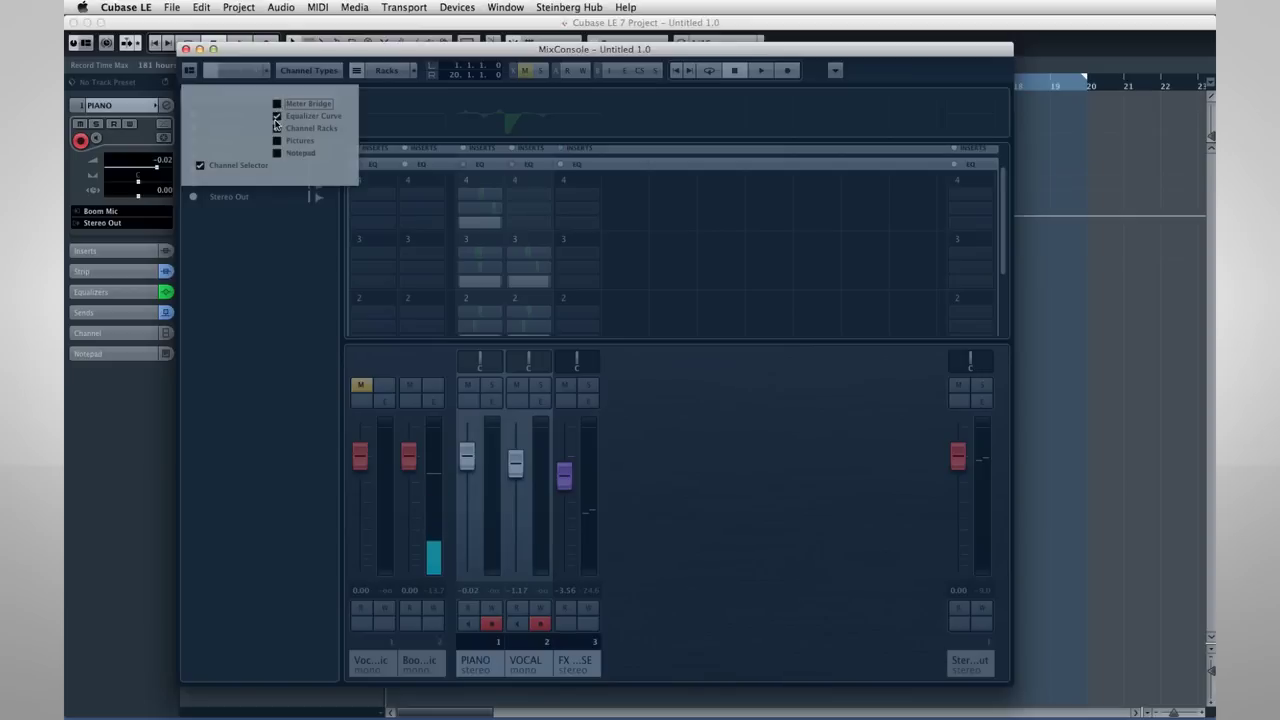
Toggle visibility of the Vocal Mic, Boom Mic, PIANO and VOCAL channels off and back on.
left_click(689, 414)
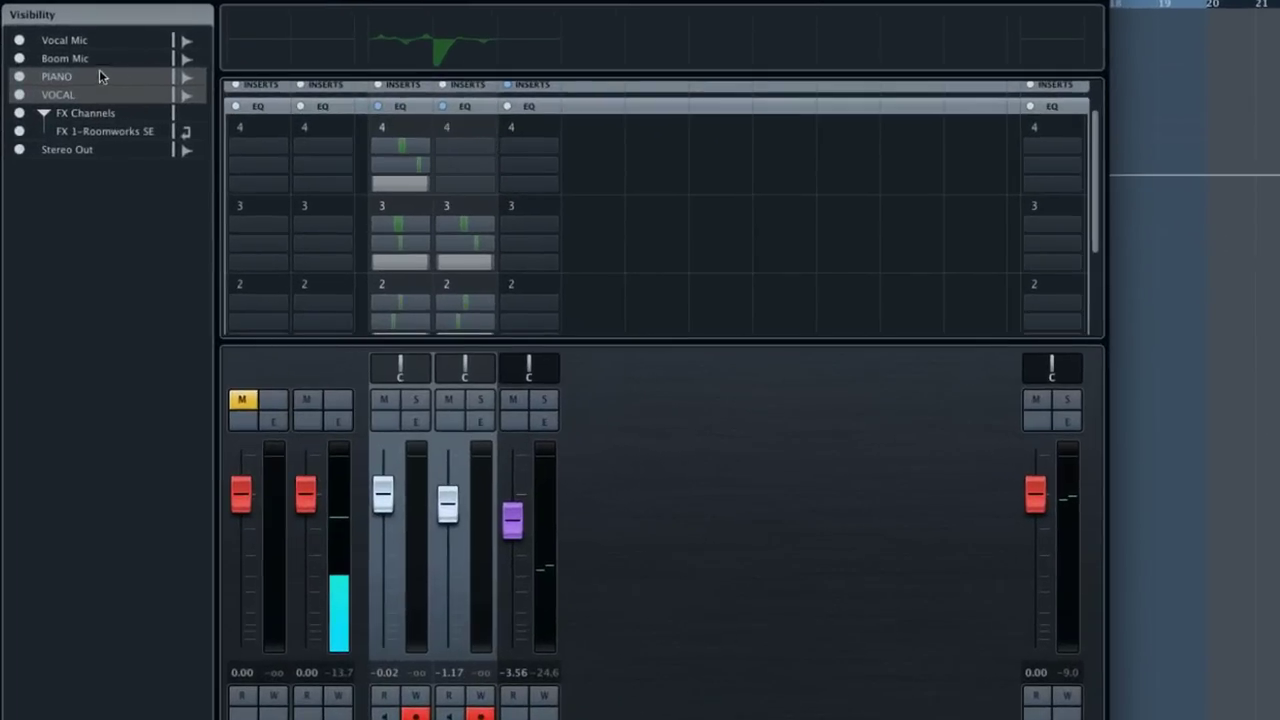
left_click(19, 40)
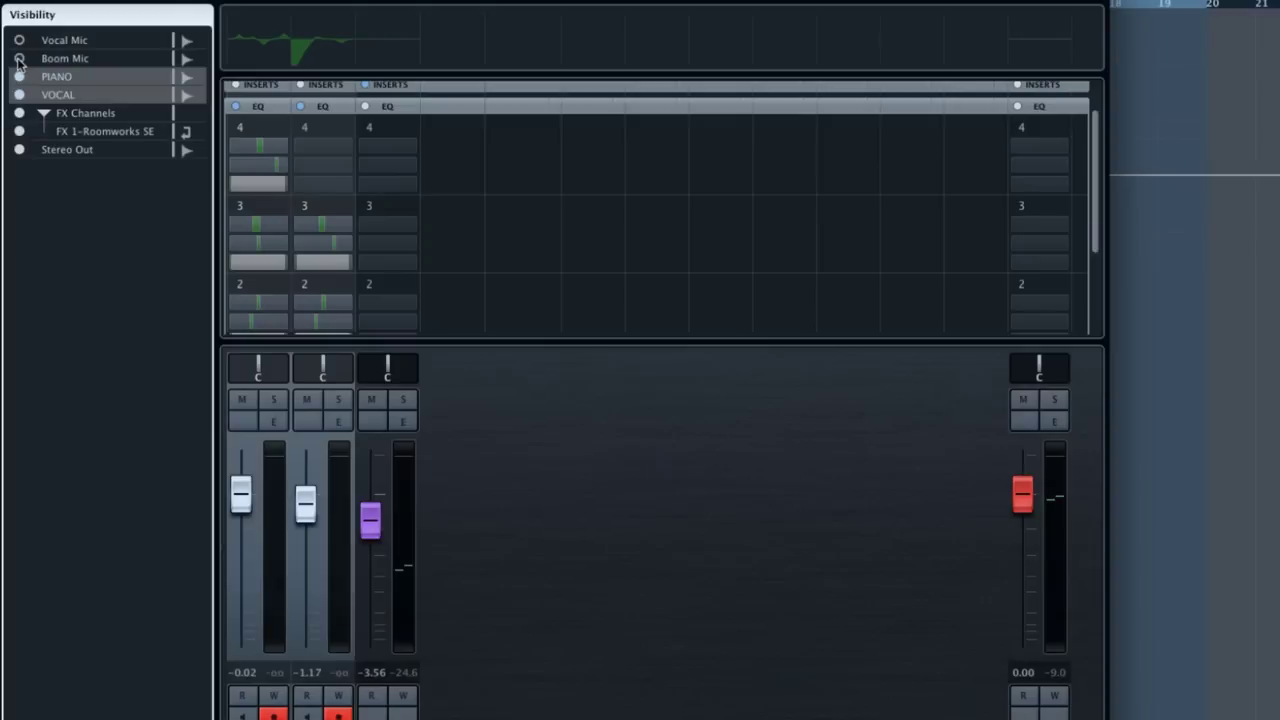
left_click(19, 58)
left_click(19, 40)
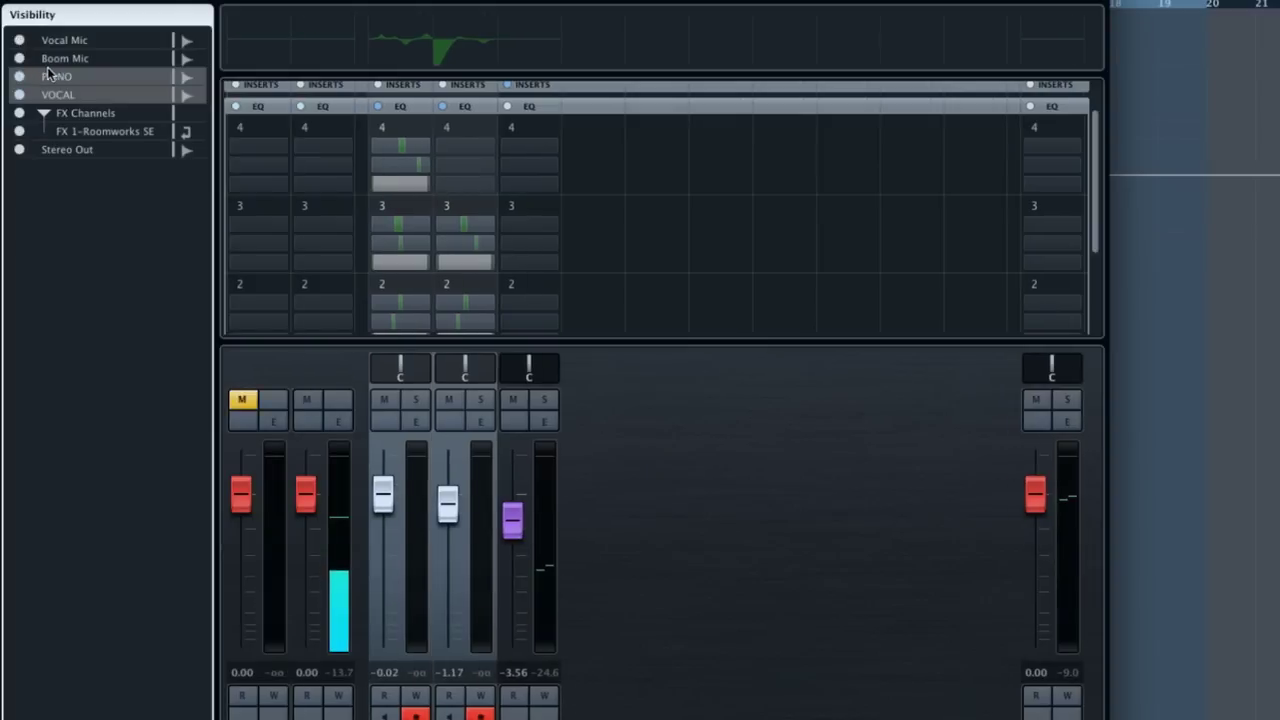
left_click(86, 60)
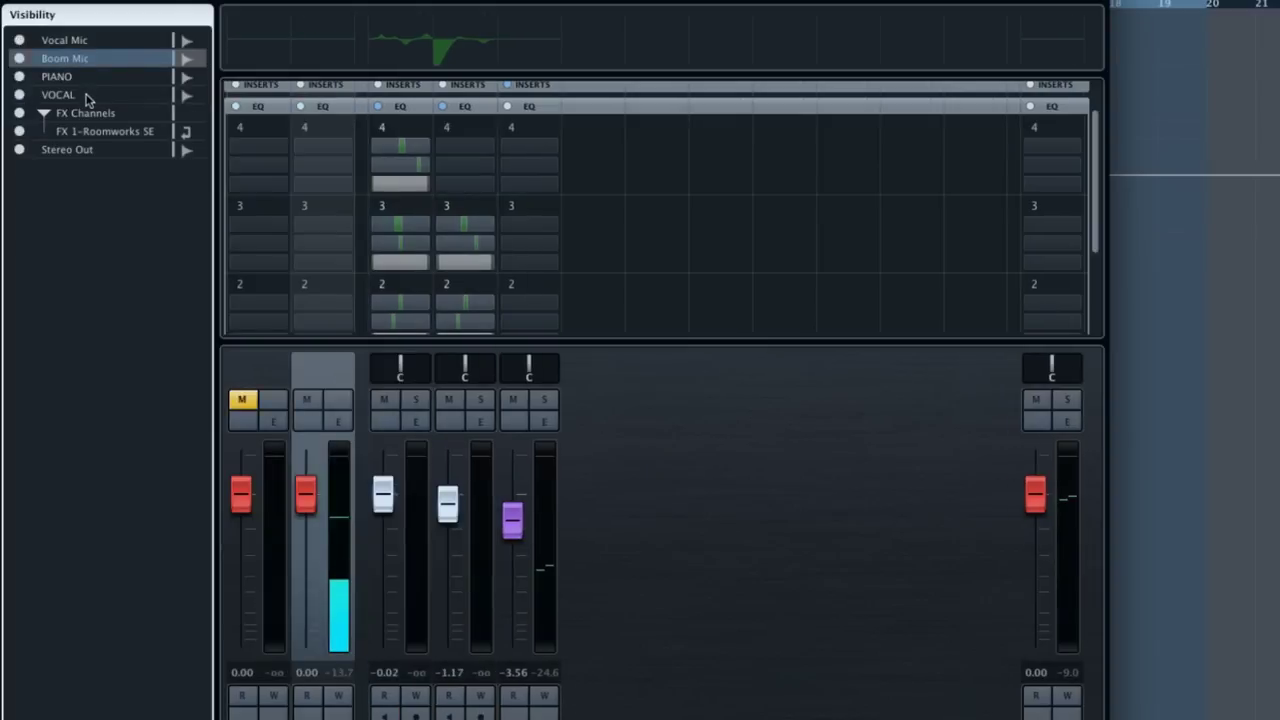
left_click(20, 78)
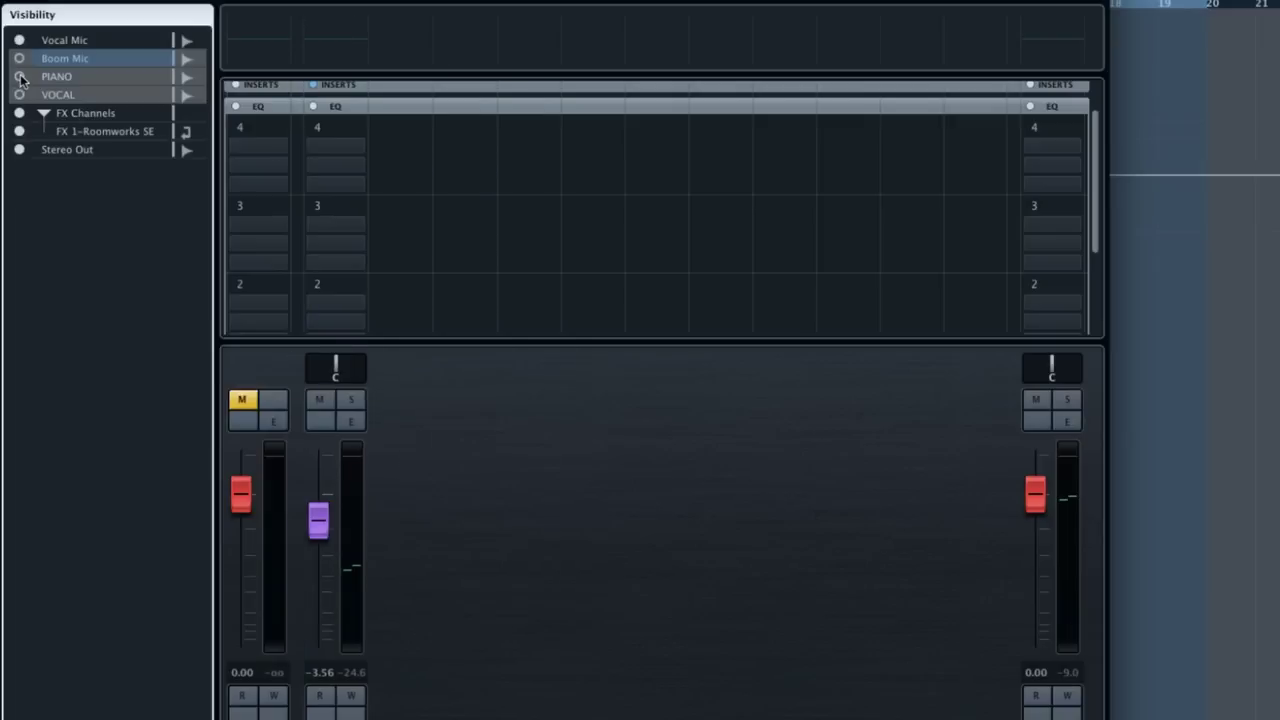
left_click(20, 78)
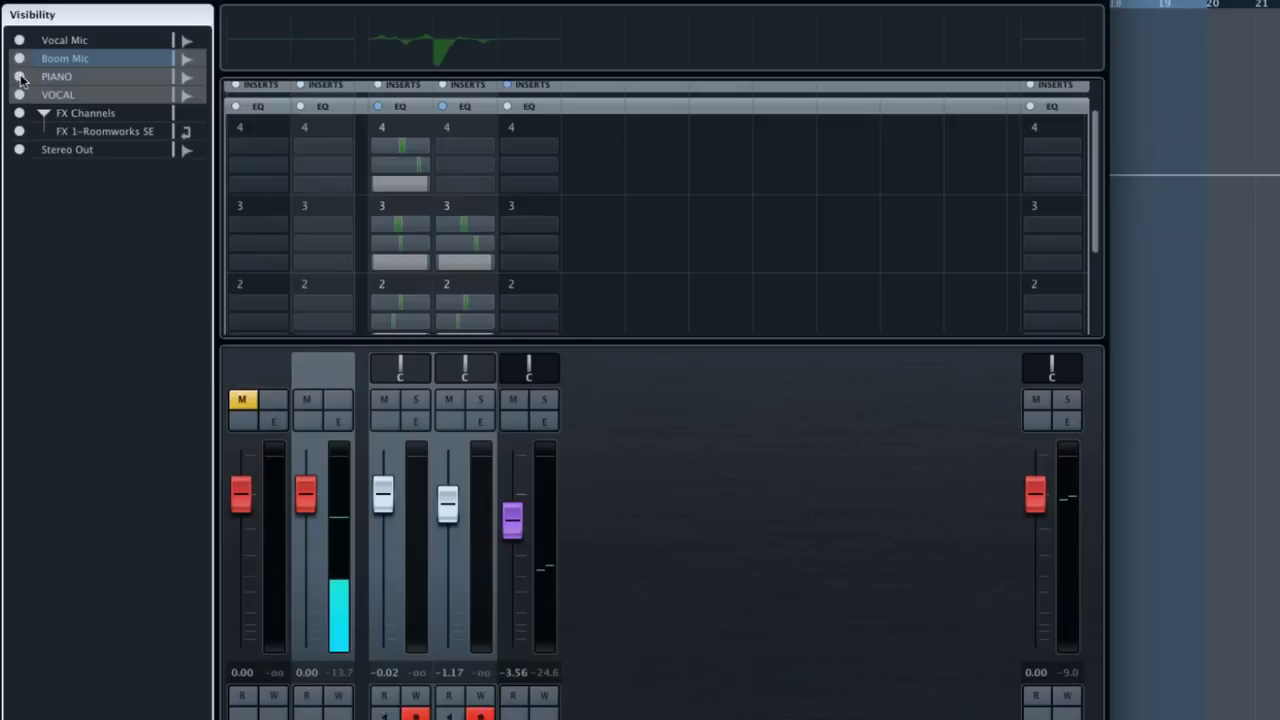
left_click(20, 41)
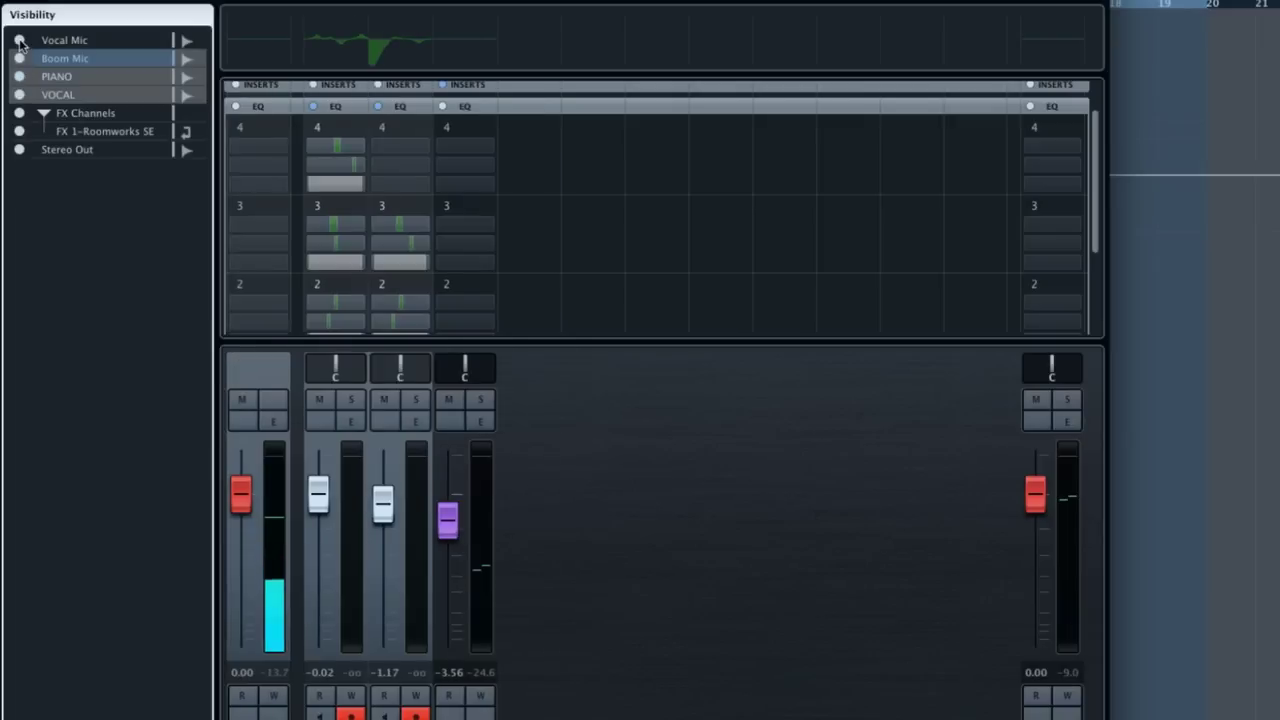
left_click(20, 41)
Hide PIANO, VOCAL and FX, re-show every channel, and open the Channel Types filter list.
left_click(20, 41)
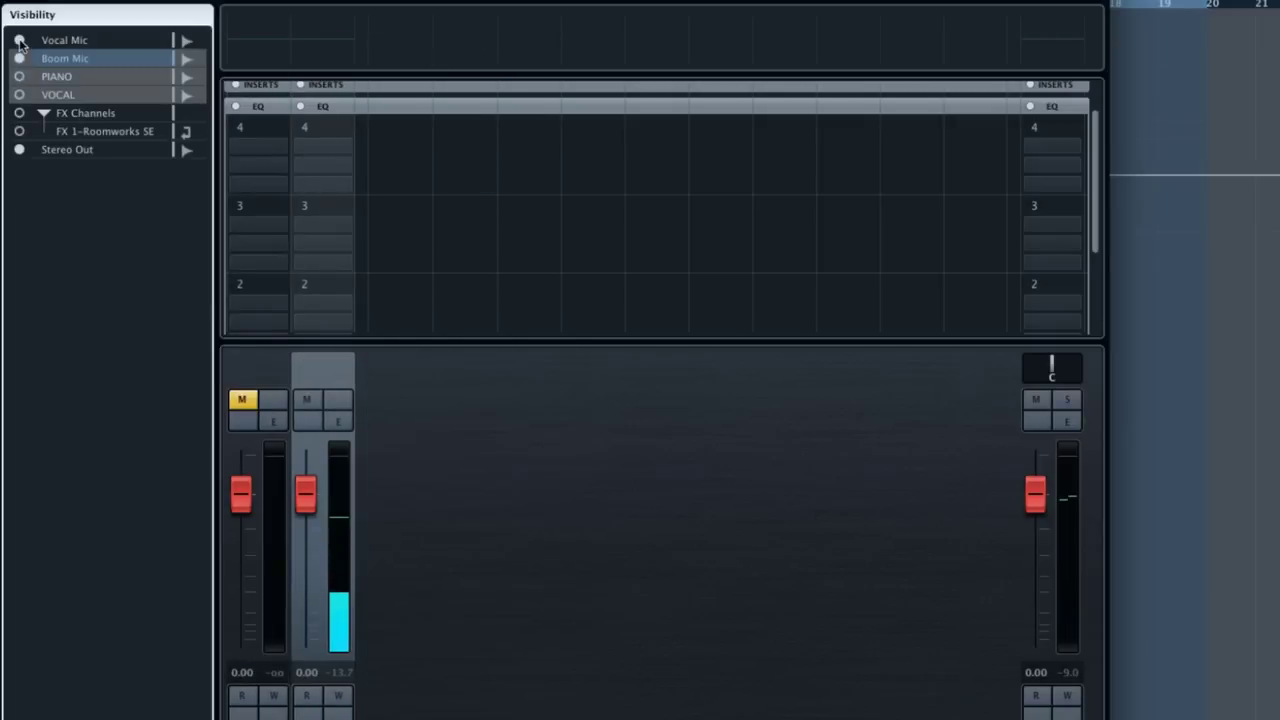
left_click(62, 58)
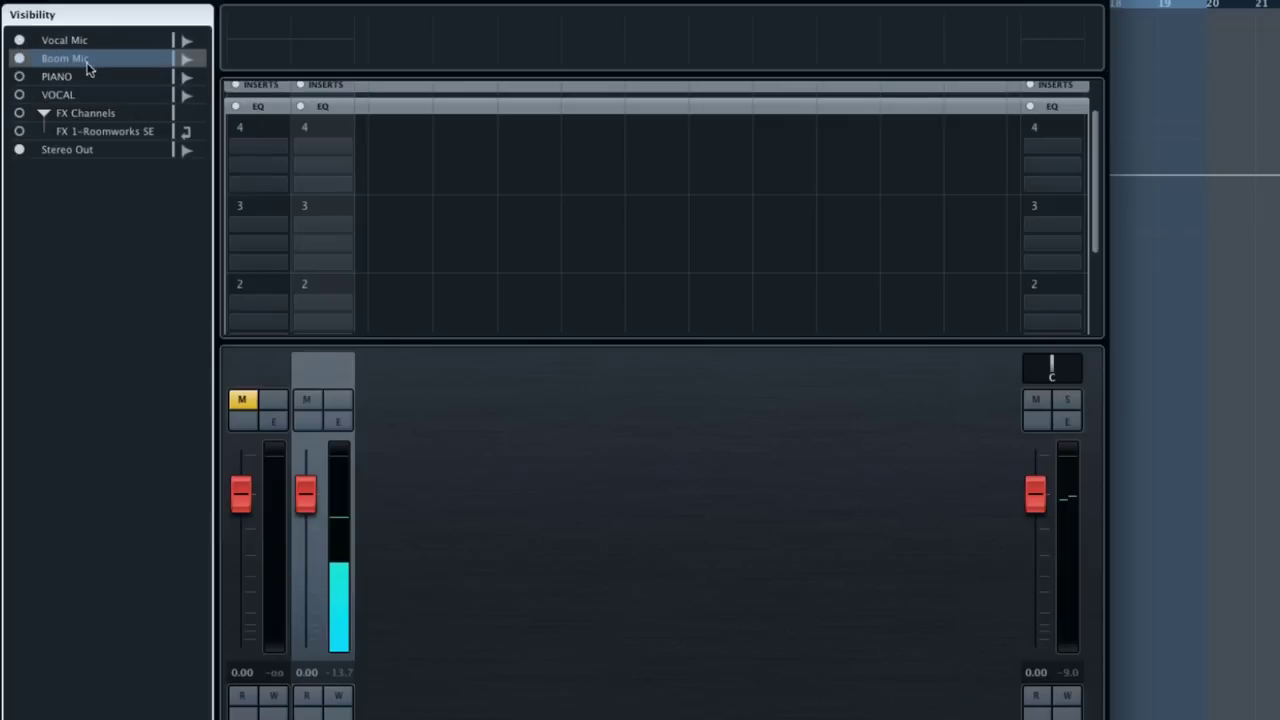
left_click(19, 131)
left_click(19, 95)
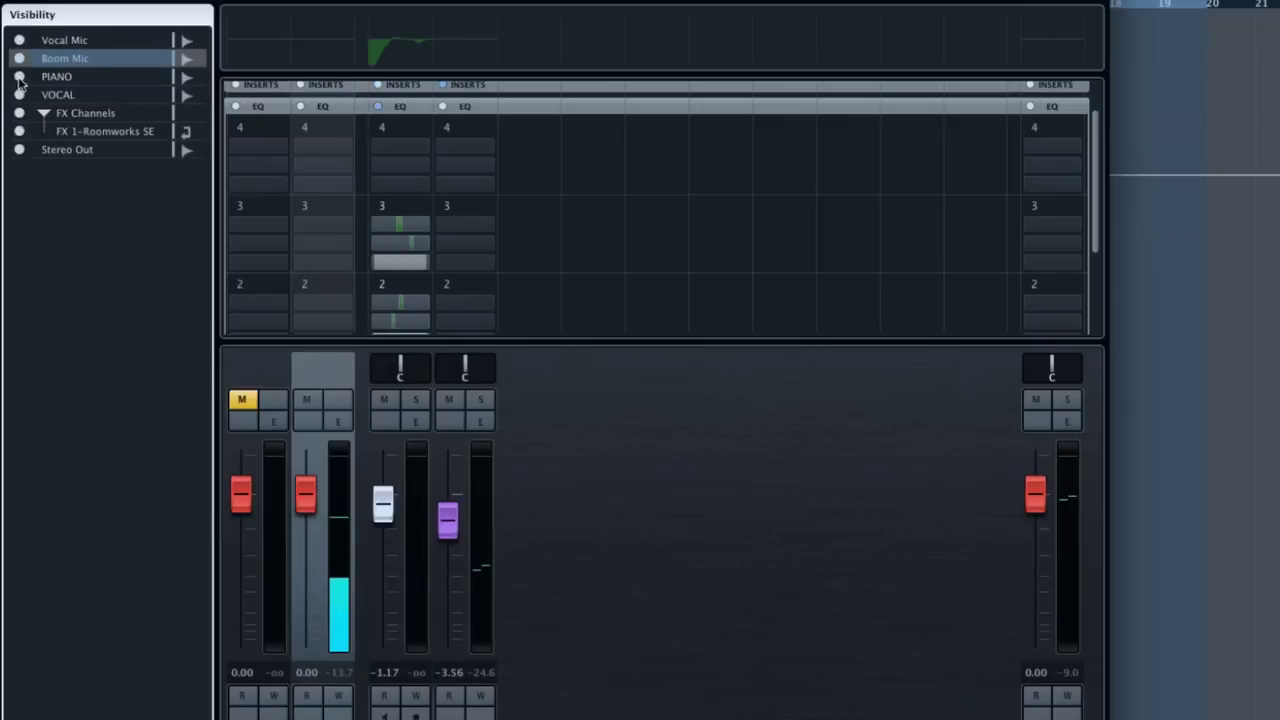
left_click(19, 77)
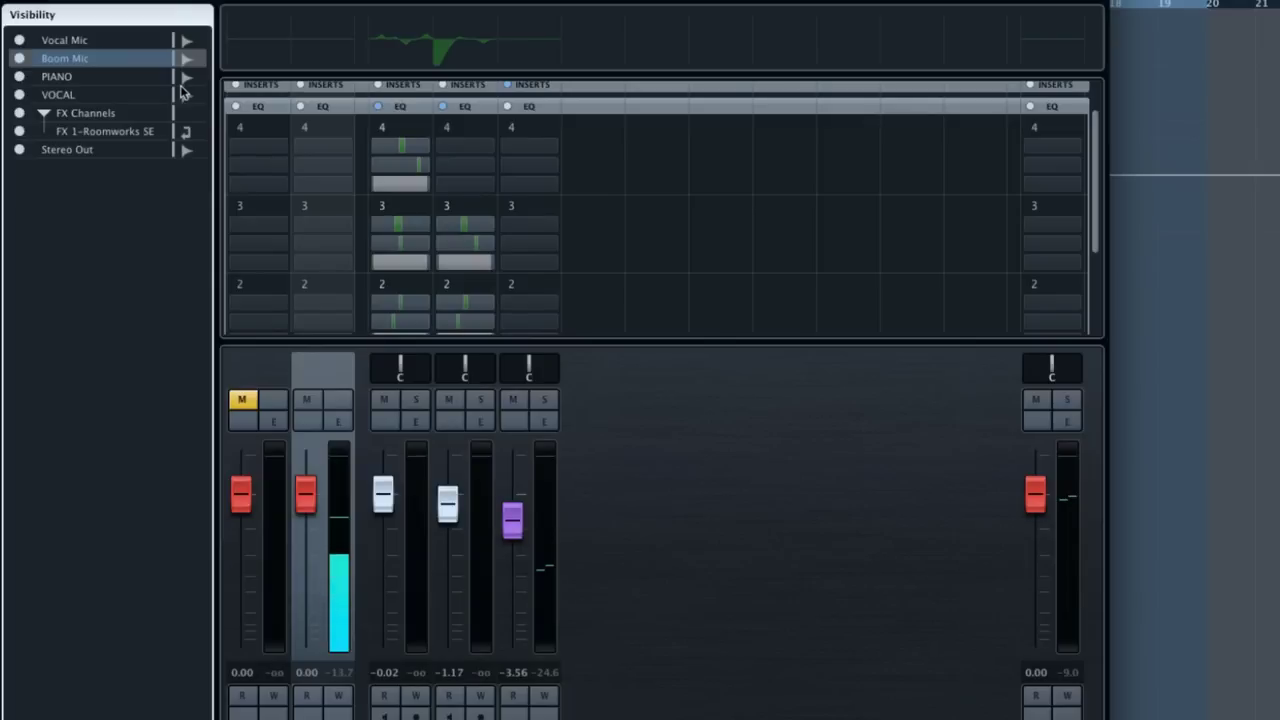
left_click(19, 58)
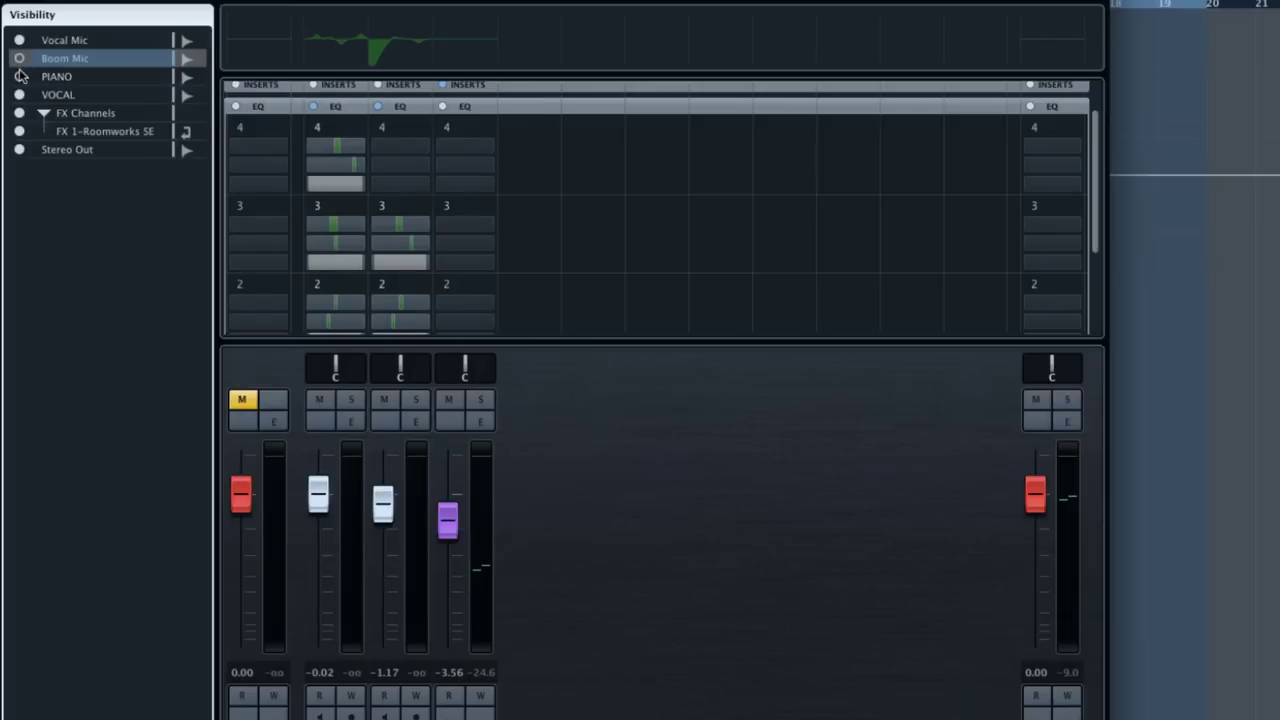
left_click(19, 76)
left_click(19, 58)
left_click(19, 76)
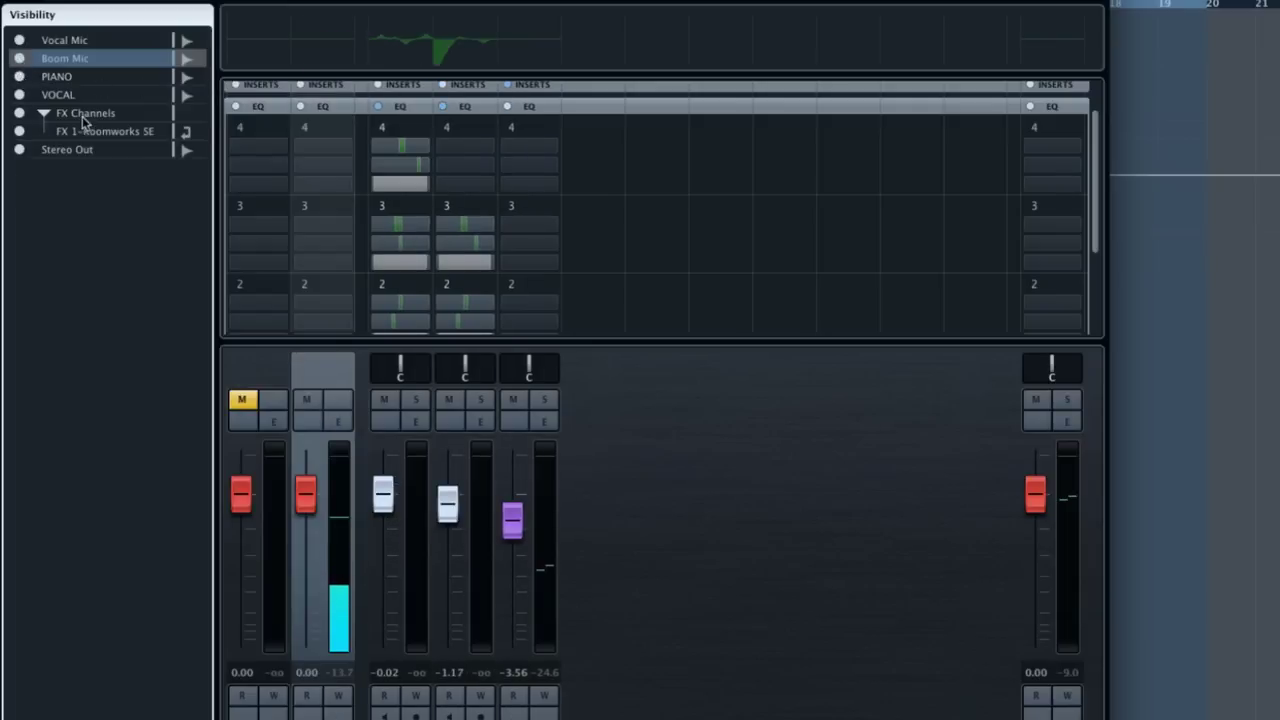
left_click(150, 20)
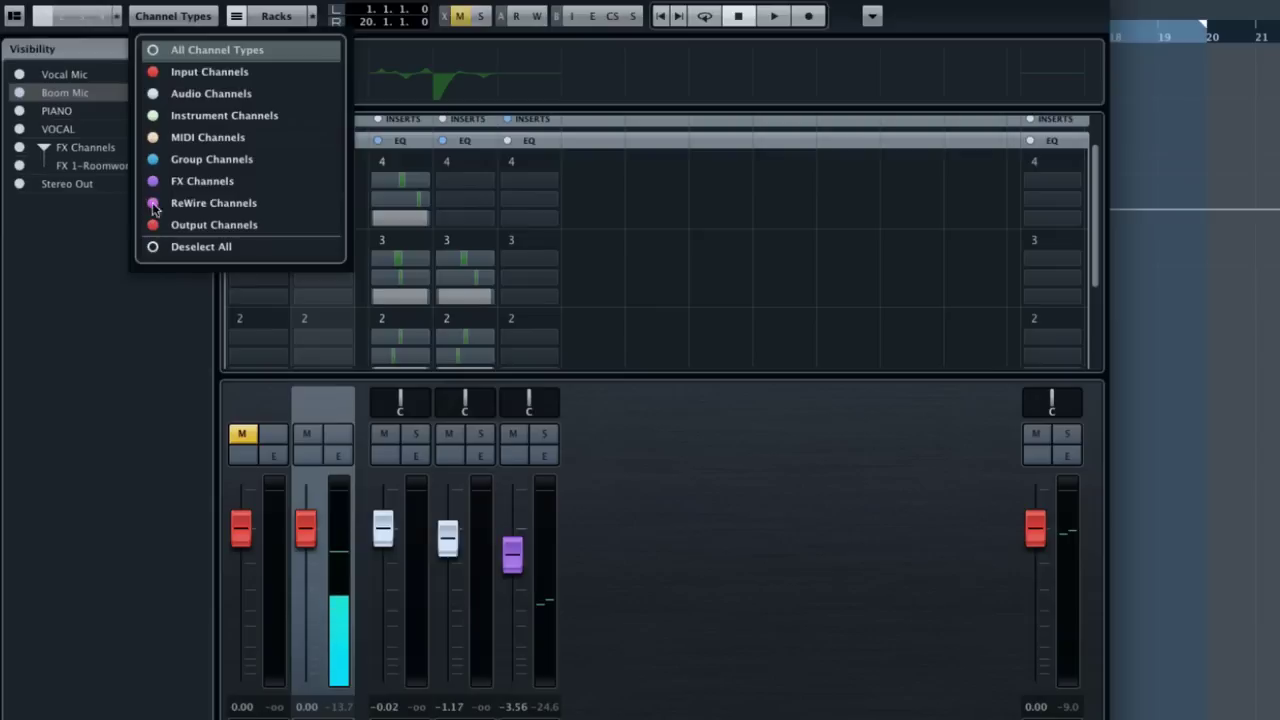
Uncheck then re-check Input Channels, enable Instrument Channels, and close the Channel Types list.
left_click(155, 73)
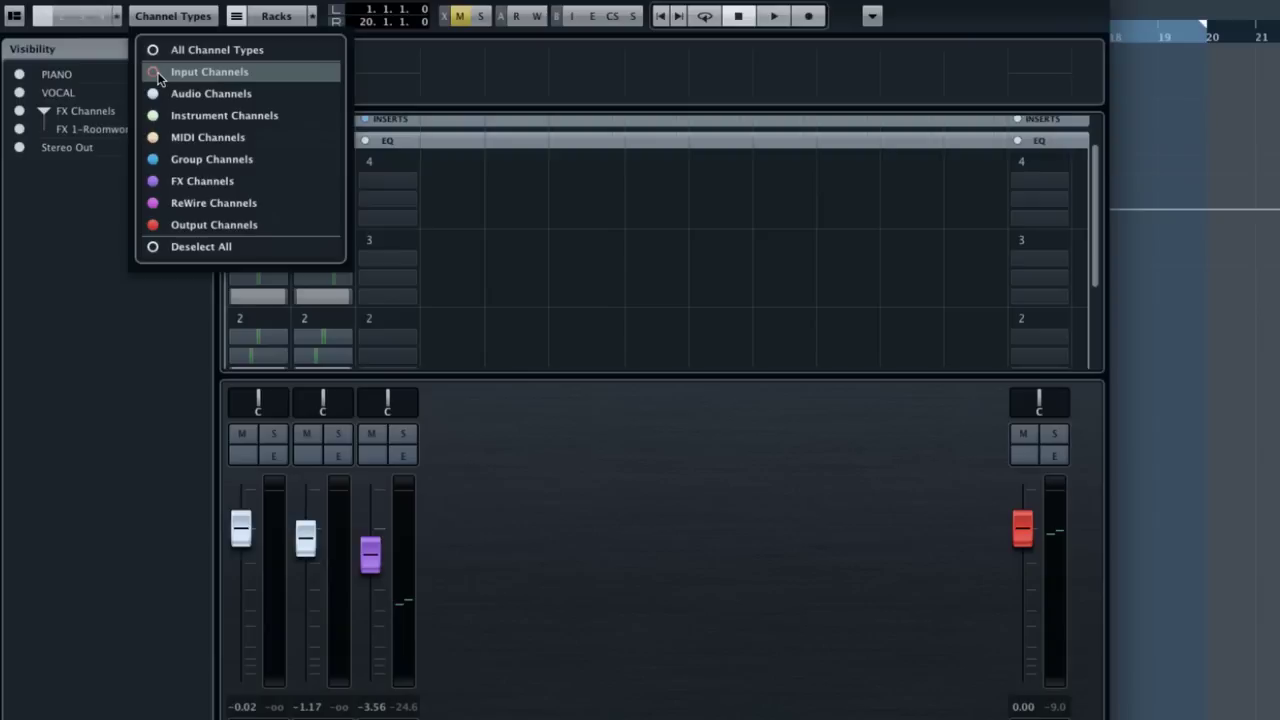
left_click(156, 73)
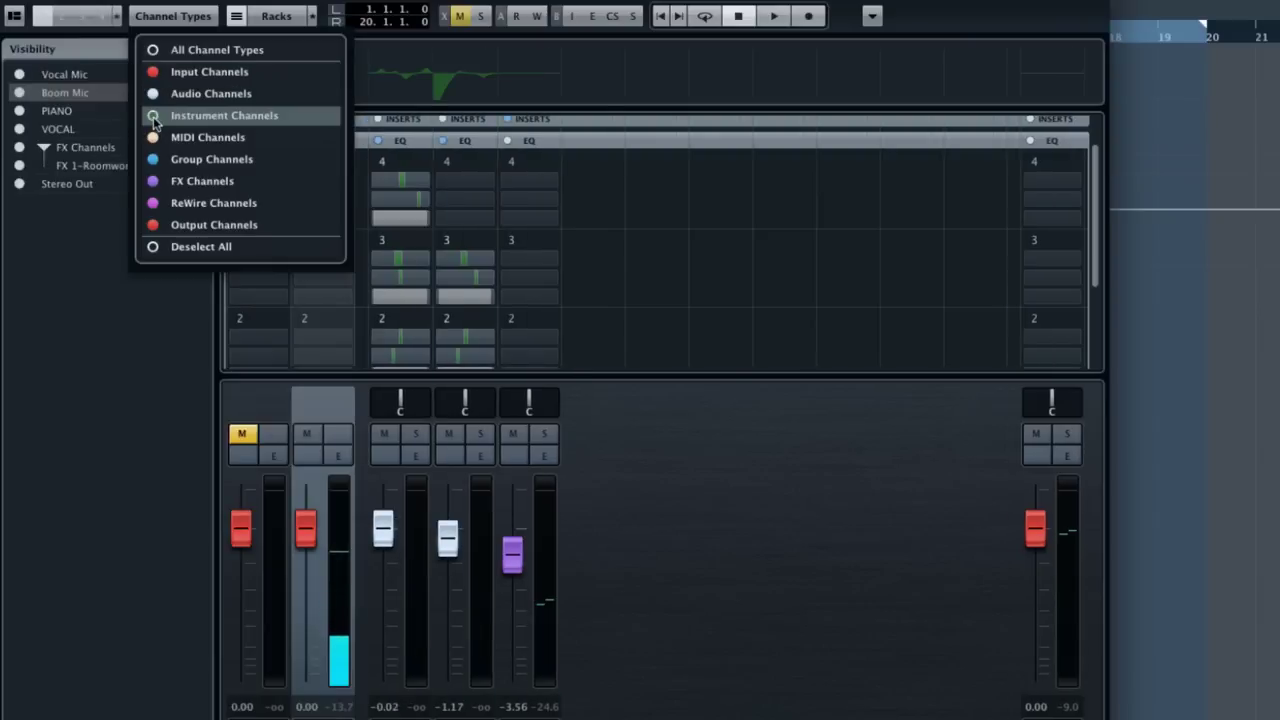
left_click(155, 118)
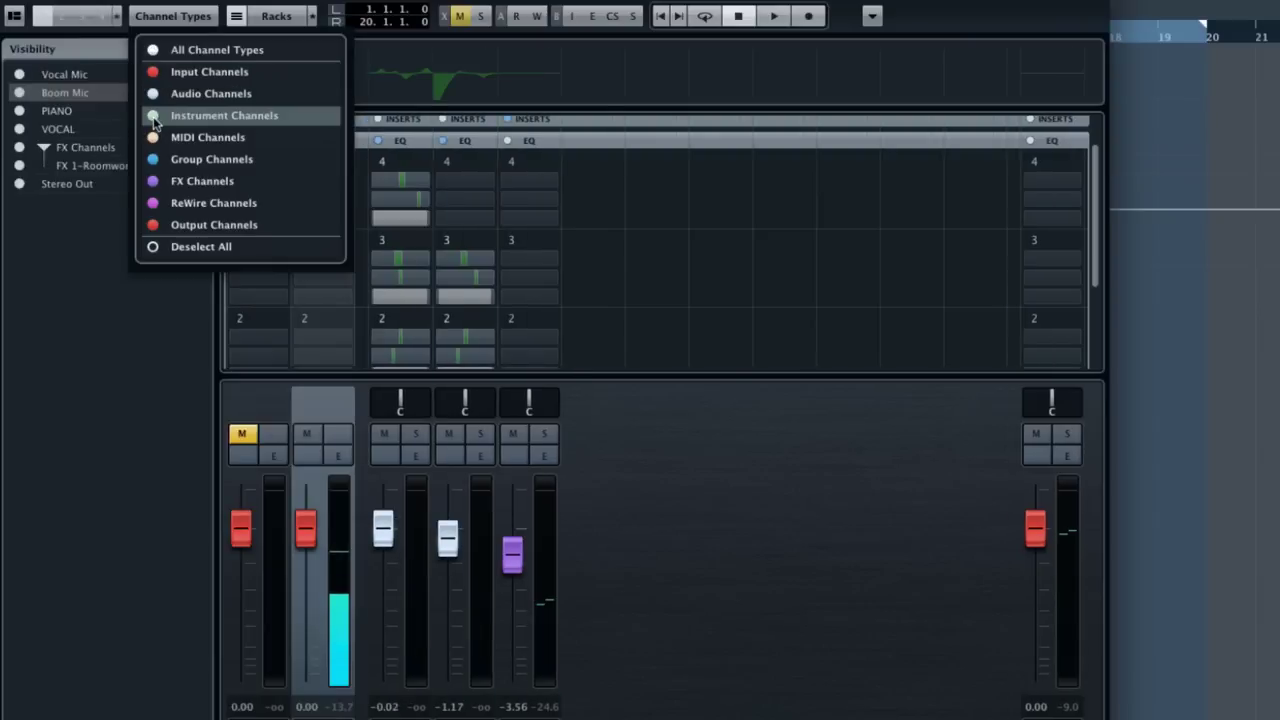
left_click(123, 228)
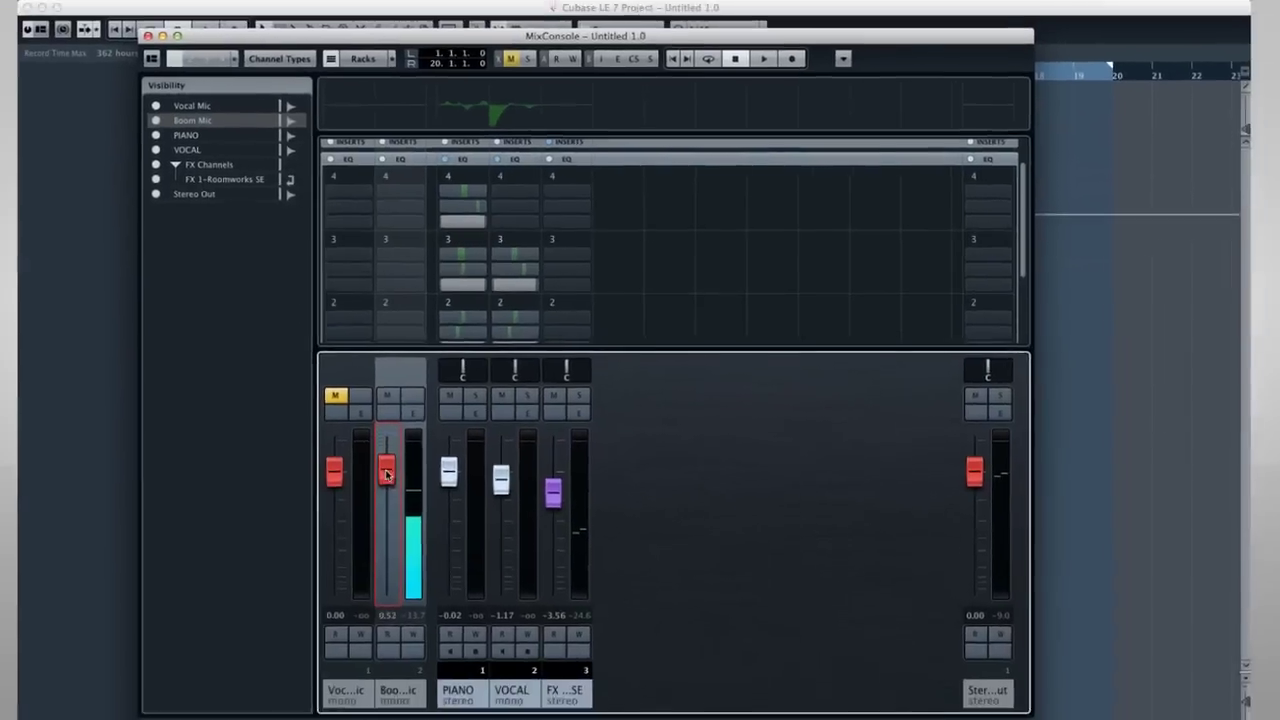
Reset the Boom Mic clip indicator, set its fader to -2.28, and close the MixConsole.
left_click_drag(306, 527, 306, 530)
left_click_drag(408, 459, 408, 456)
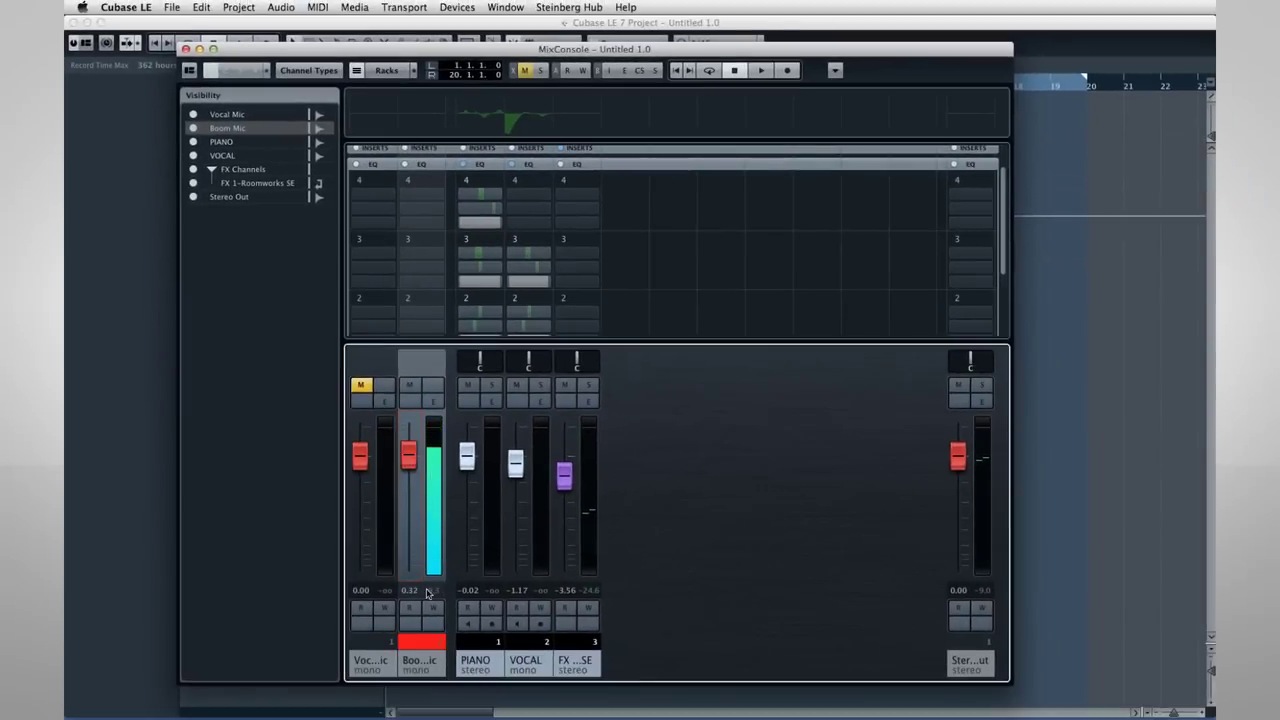
left_click(426, 645)
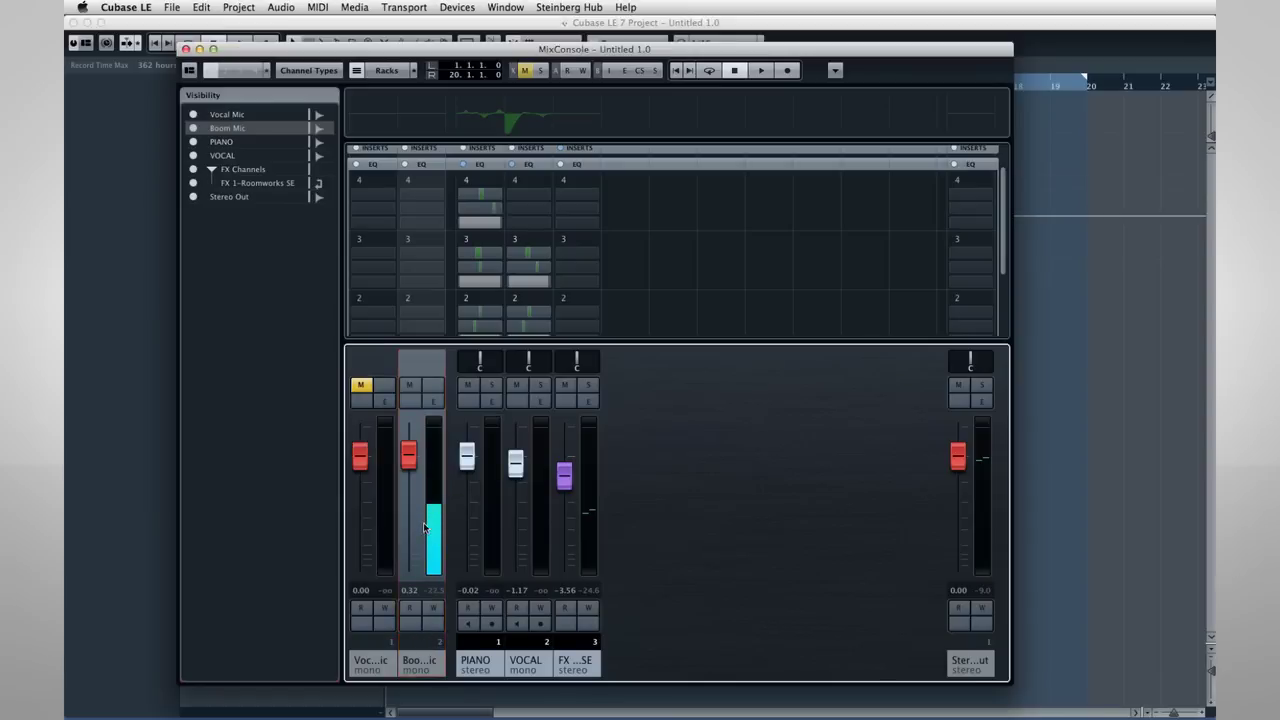
left_click_drag(409, 456, 409, 470)
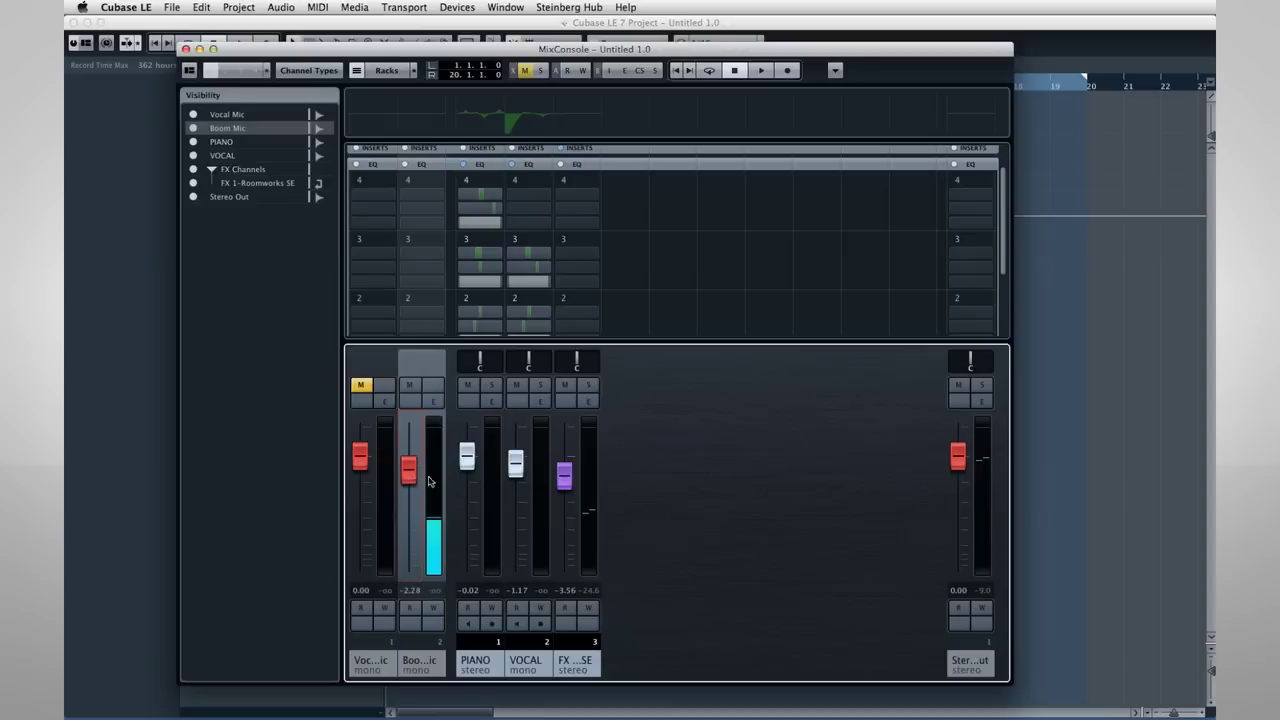
left_click(186, 49)
Select the PIANO track and bring up the Transport menu.
left_click(334, 116)
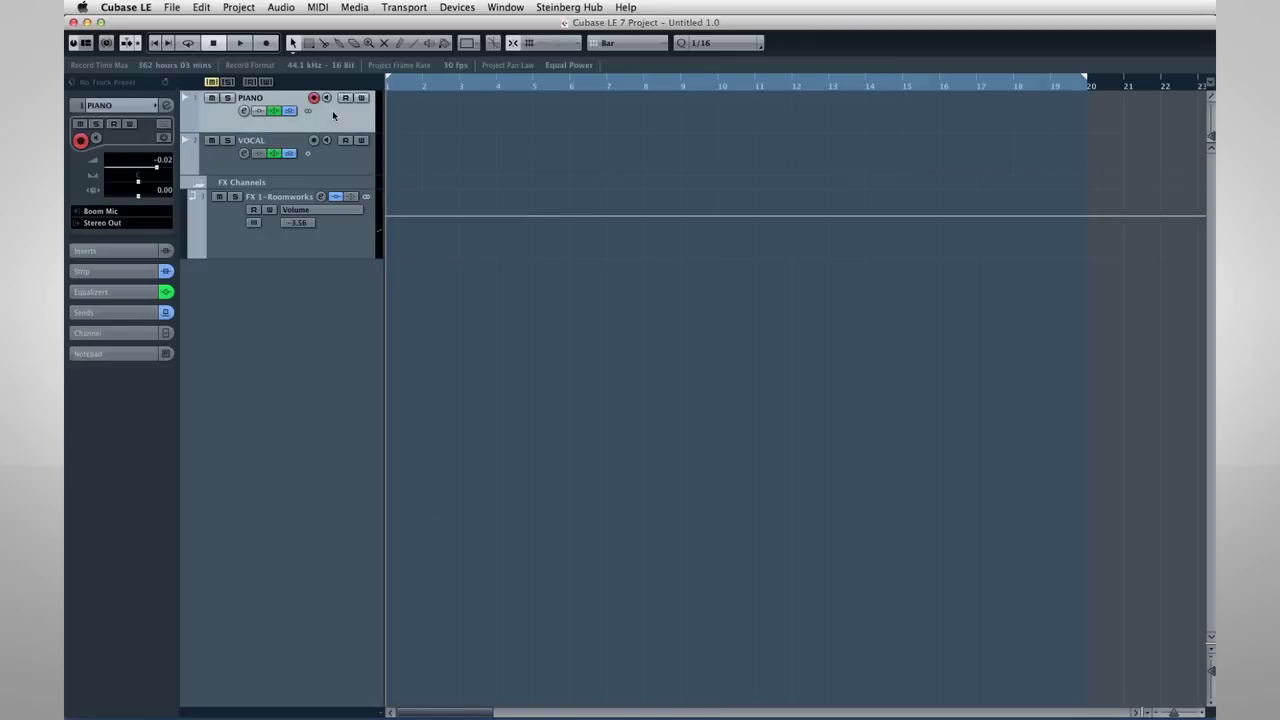
left_click(401, 9)
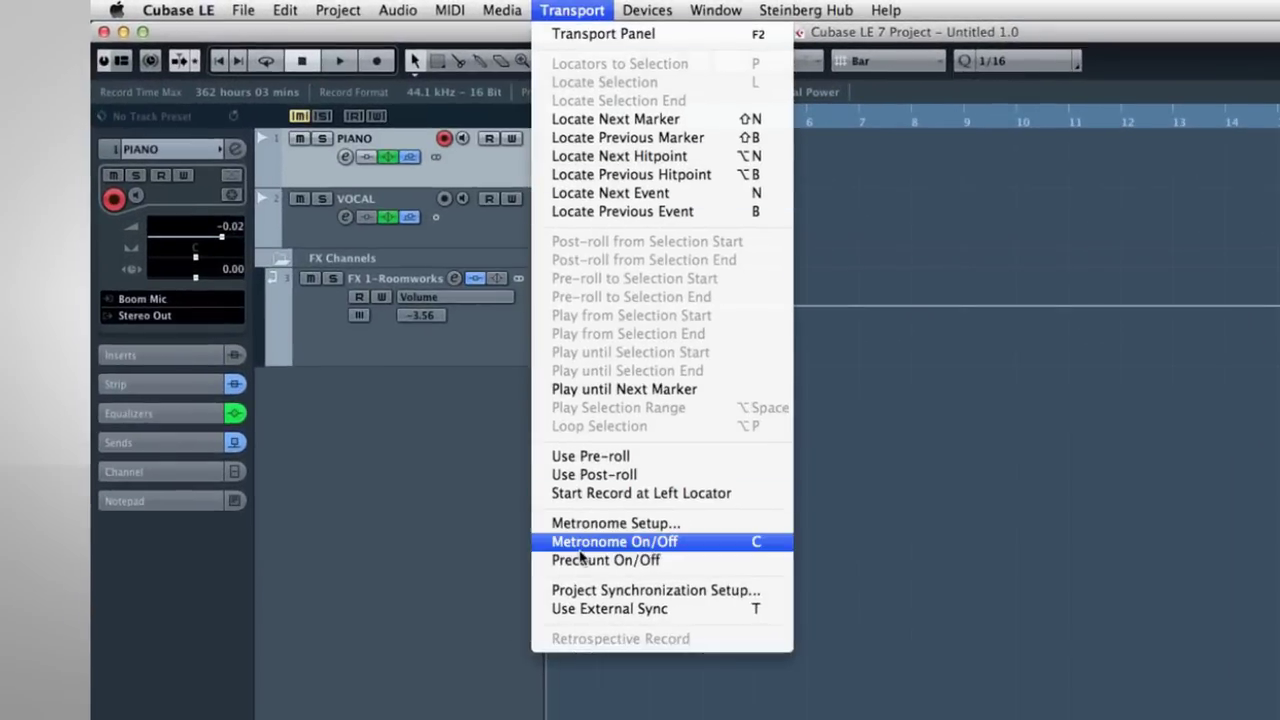
Accept the Metronome Setup with 2 precount bars and beep clicks in record and play.
left_click(700, 524)
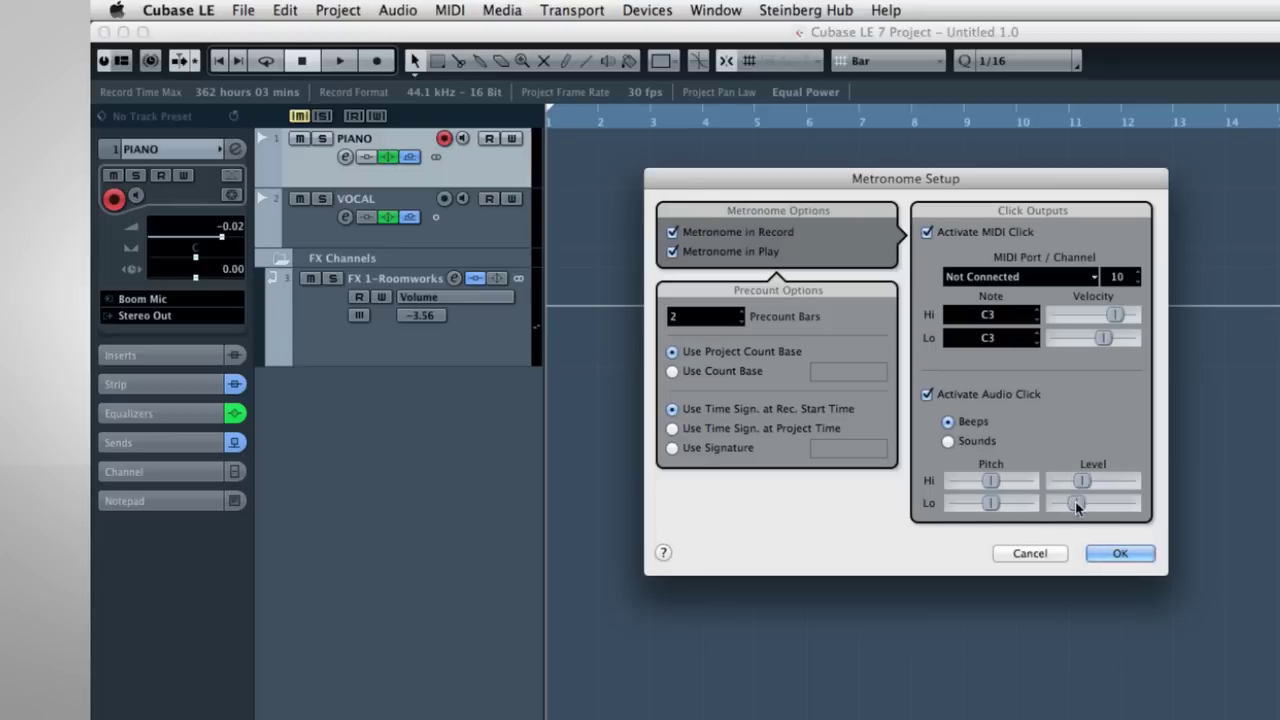
left_click(1120, 553)
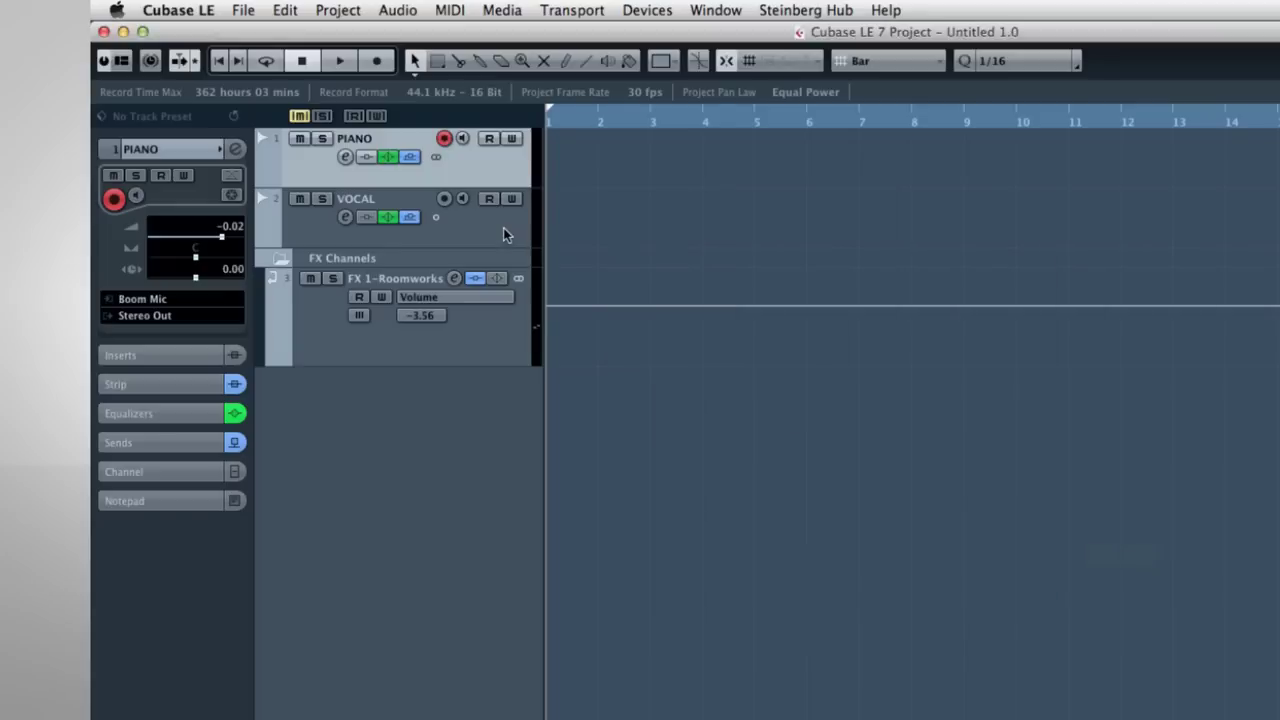
Record-enable VOCAL and PIANO, record both to about bar 19, then return to the start.
left_click(503, 228)
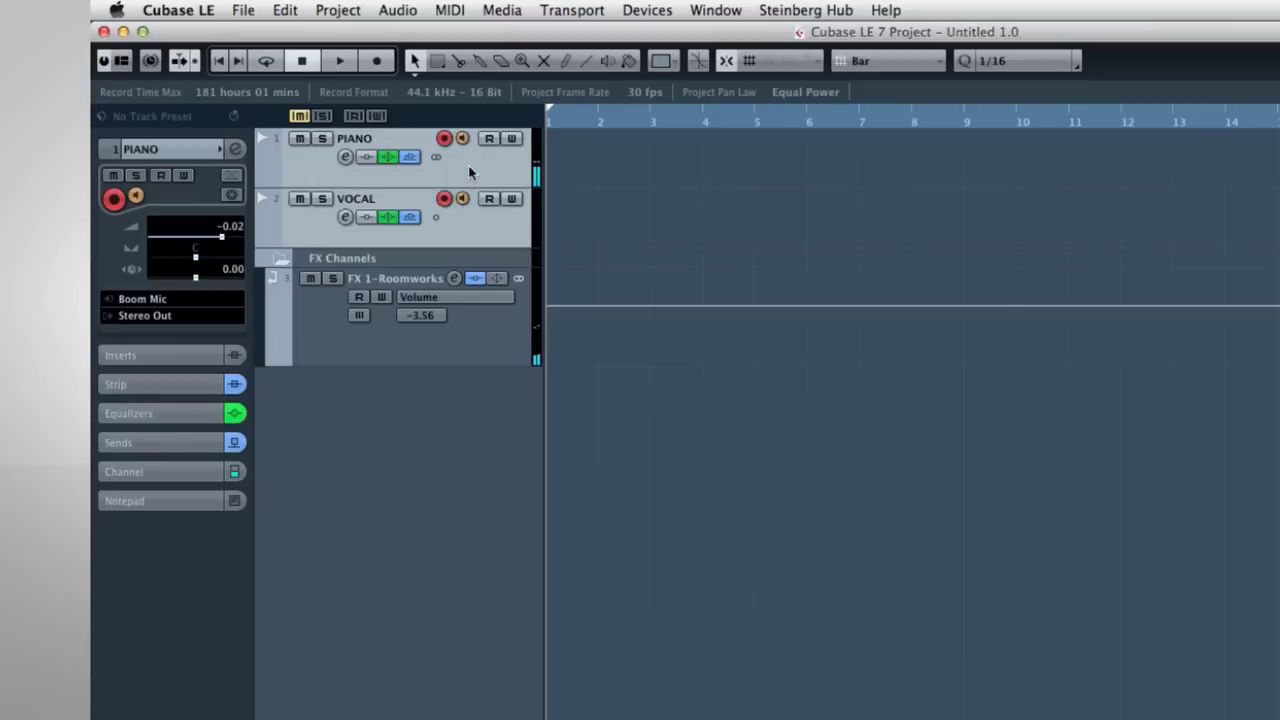
left_click(493, 218)
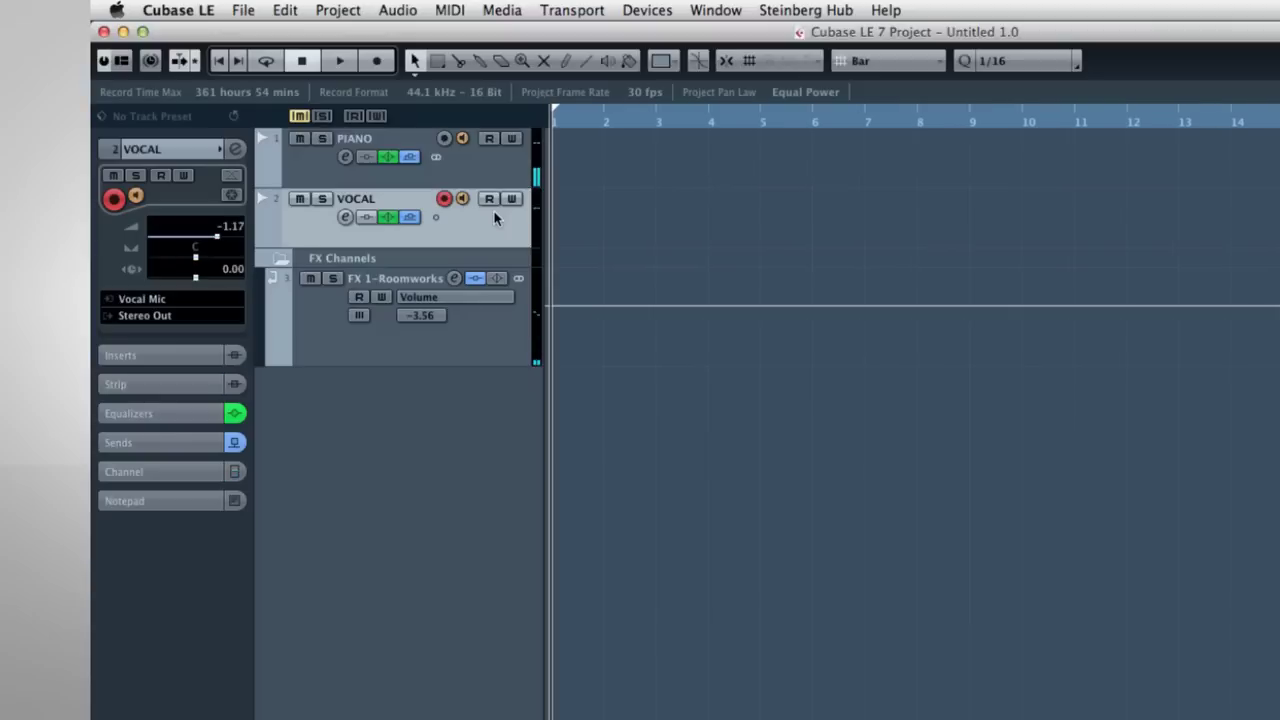
left_click(441, 173, "shift")
left_click(381, 71)
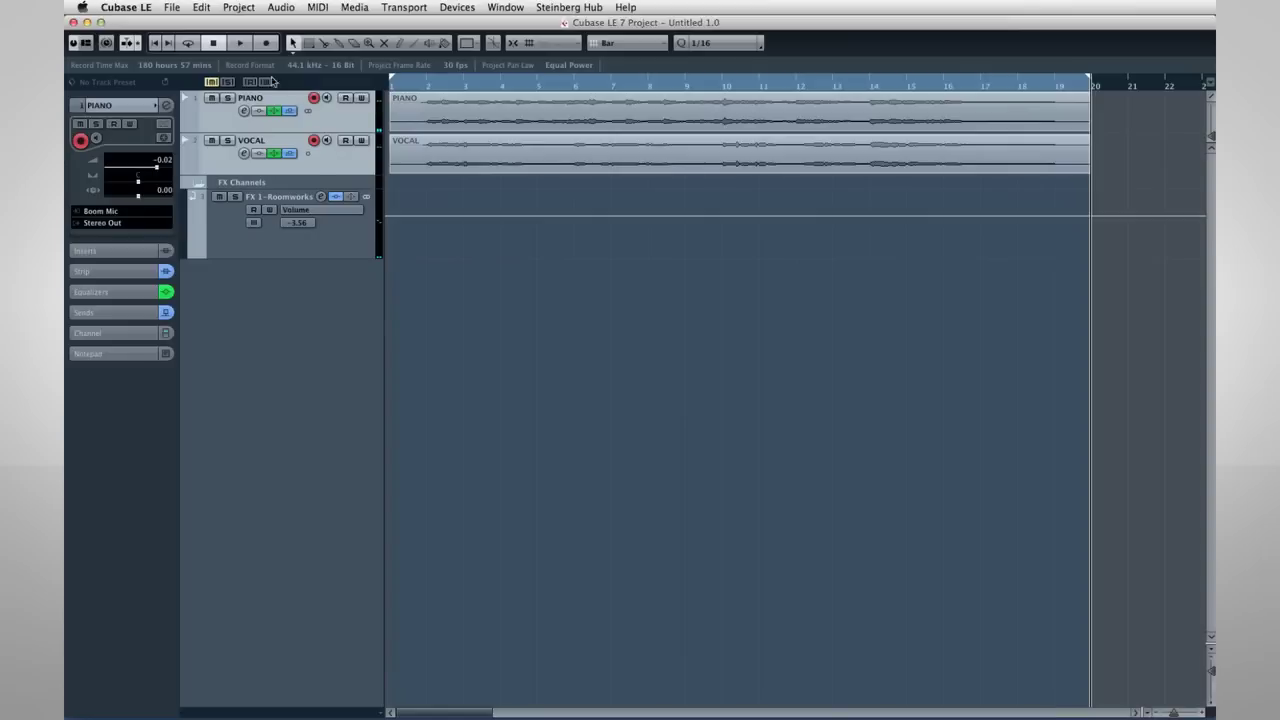
left_click(160, 45)
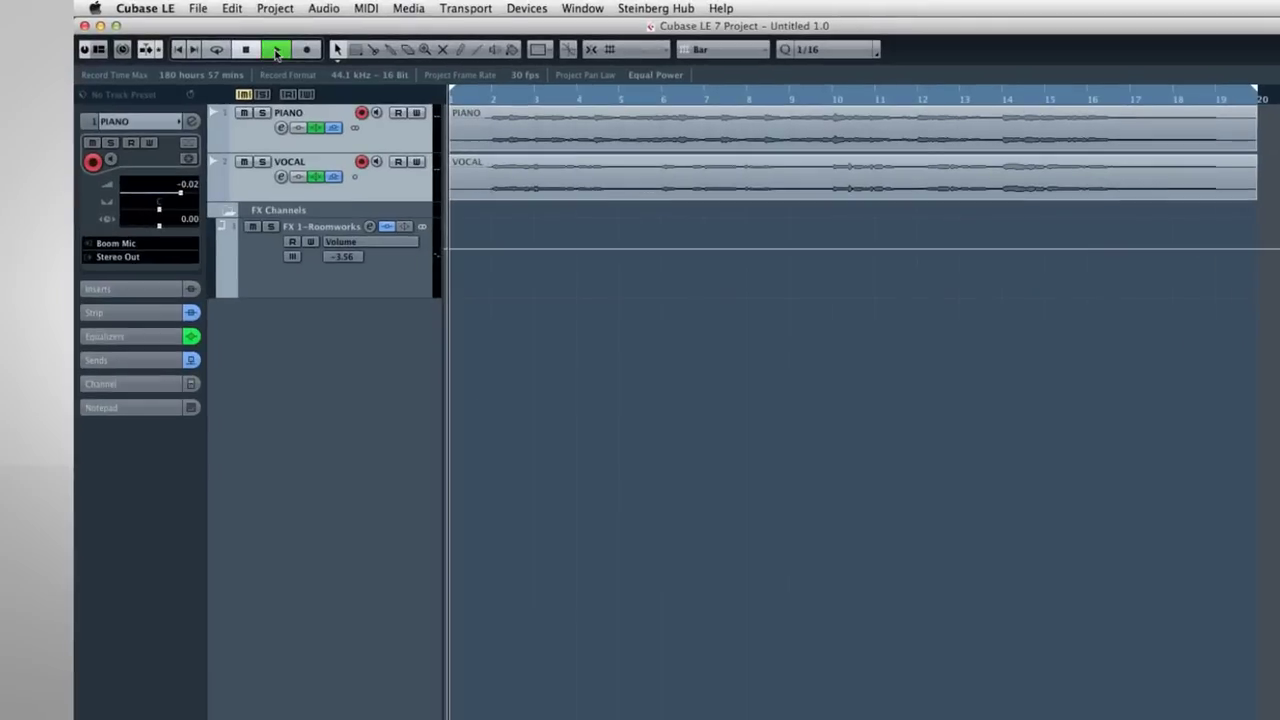
Play the new PIANO and VOCAL recordings from the start, then stop playback.
left_click(277, 50)
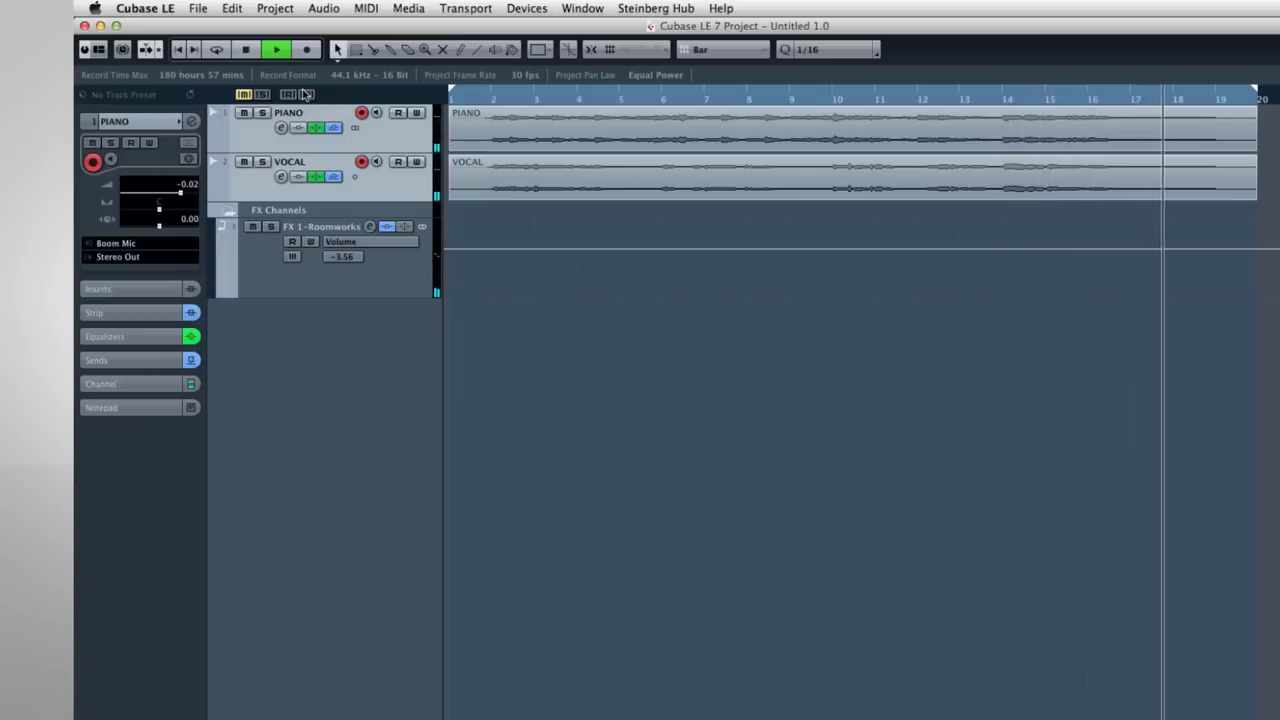
key("space")
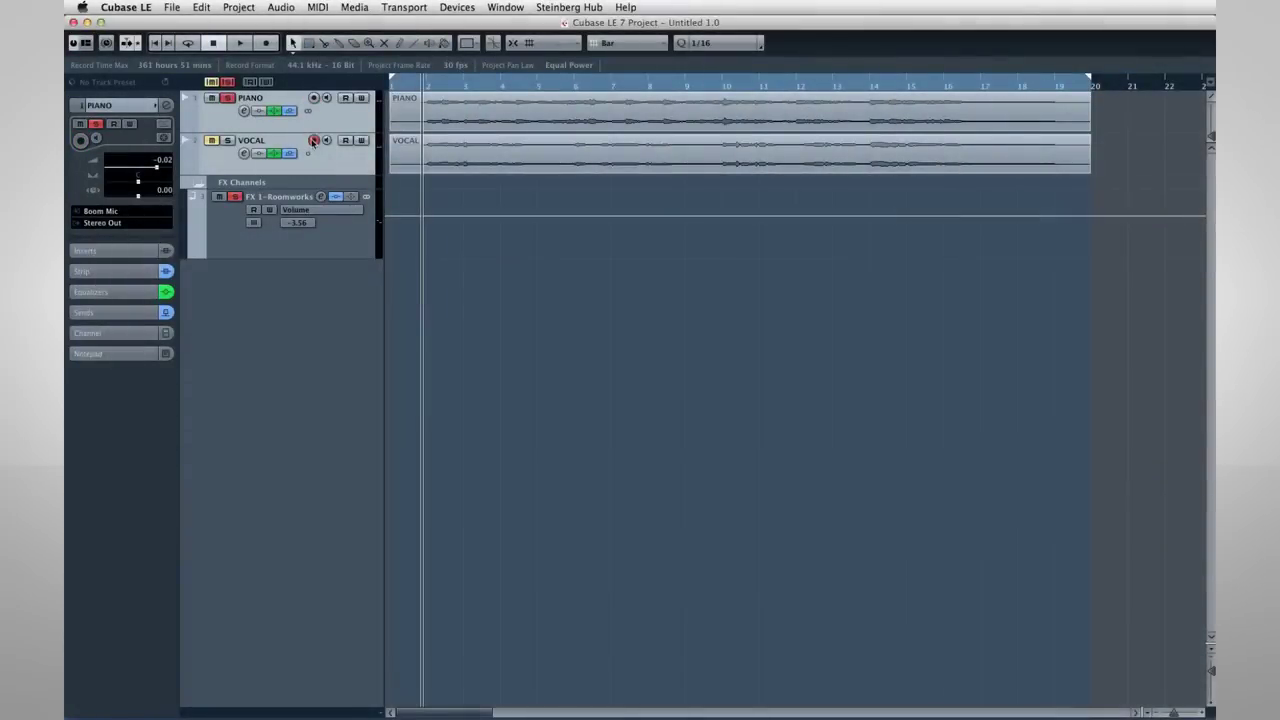
Play the project while switching solo between PIANO and VOCAL, then unsolo and stop.
left_click(301, 120)
key("space")
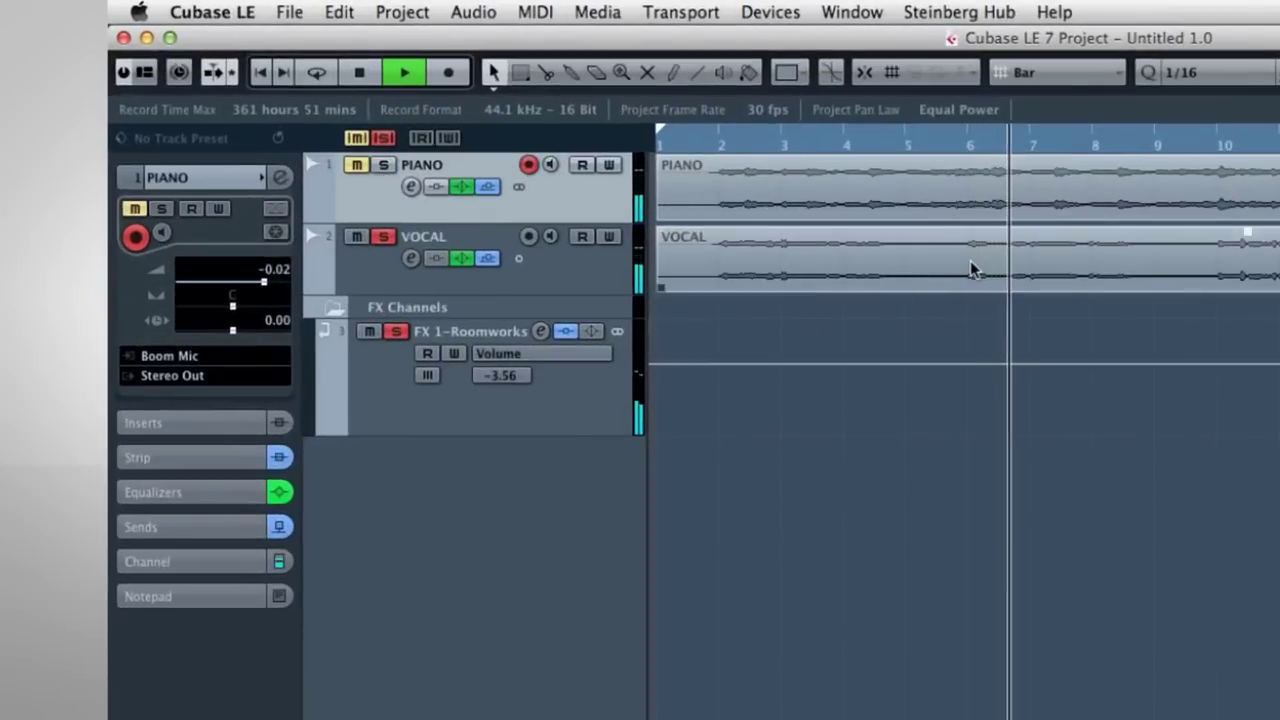
left_click(383, 237)
left_click(383, 165)
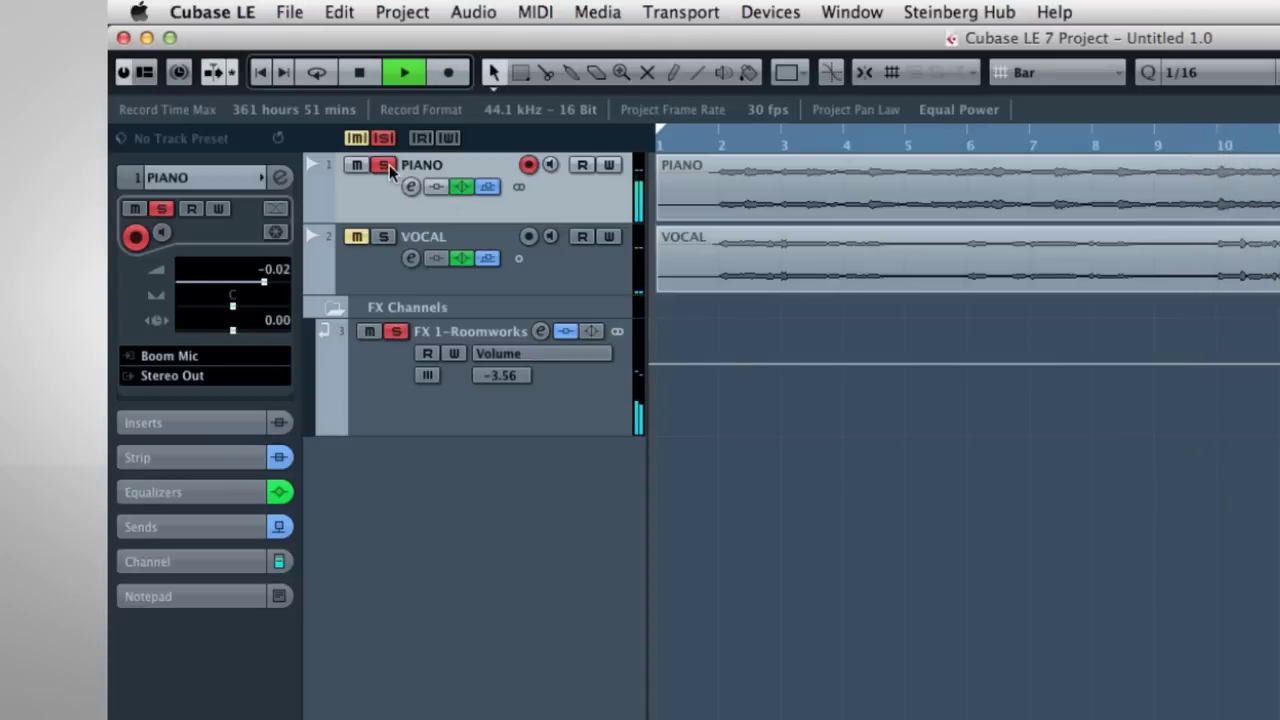
left_click(382, 237)
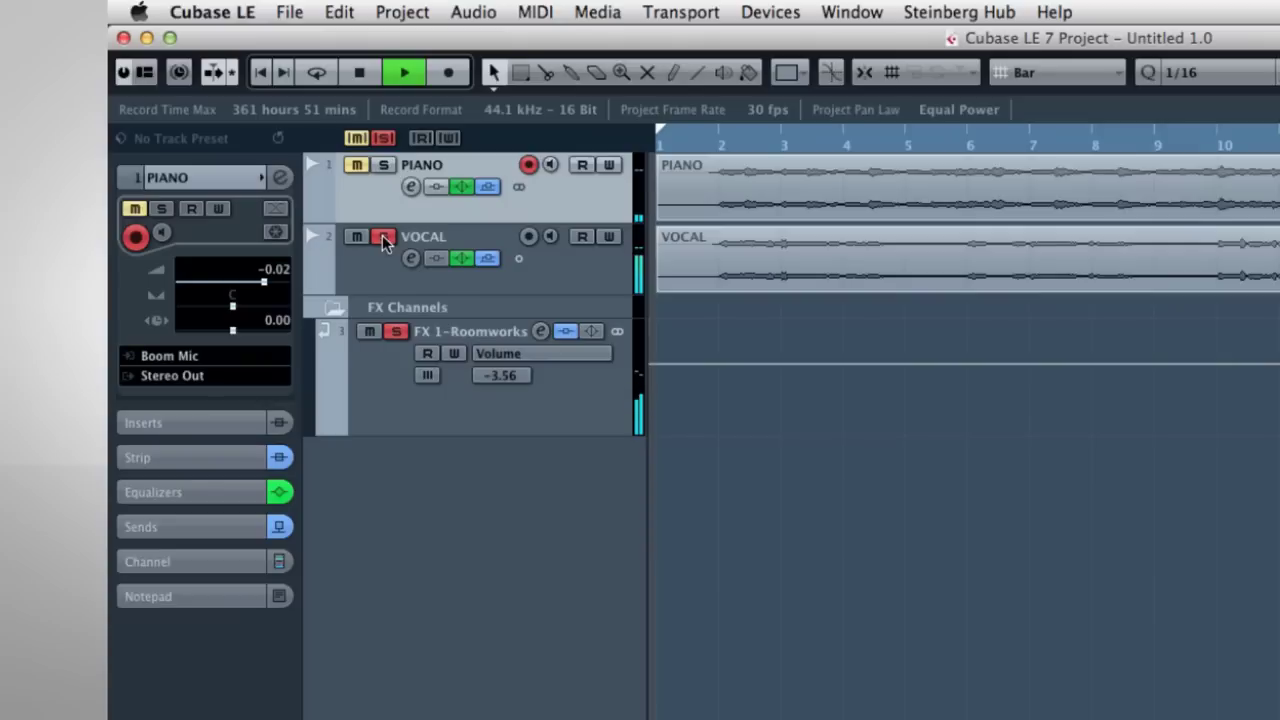
left_click(382, 237)
key("space")
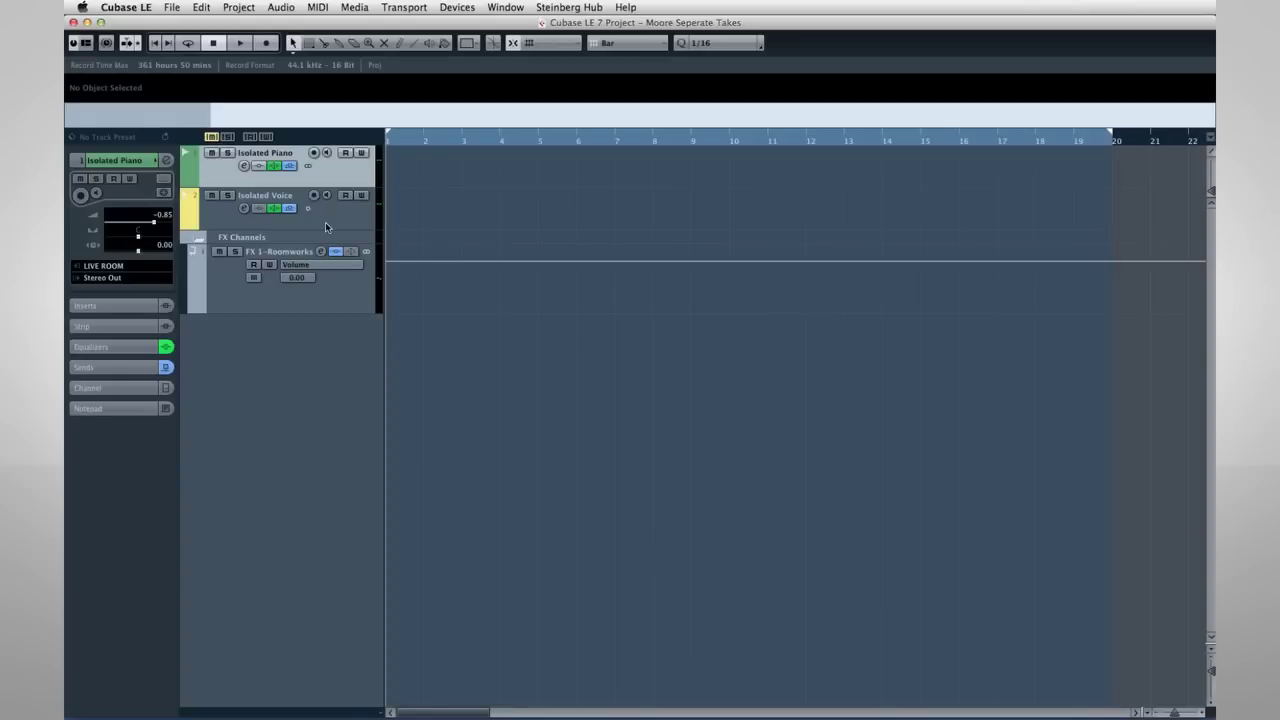
Record a piano take on the Isolated Piano track using the * key.
left_click(325, 225)
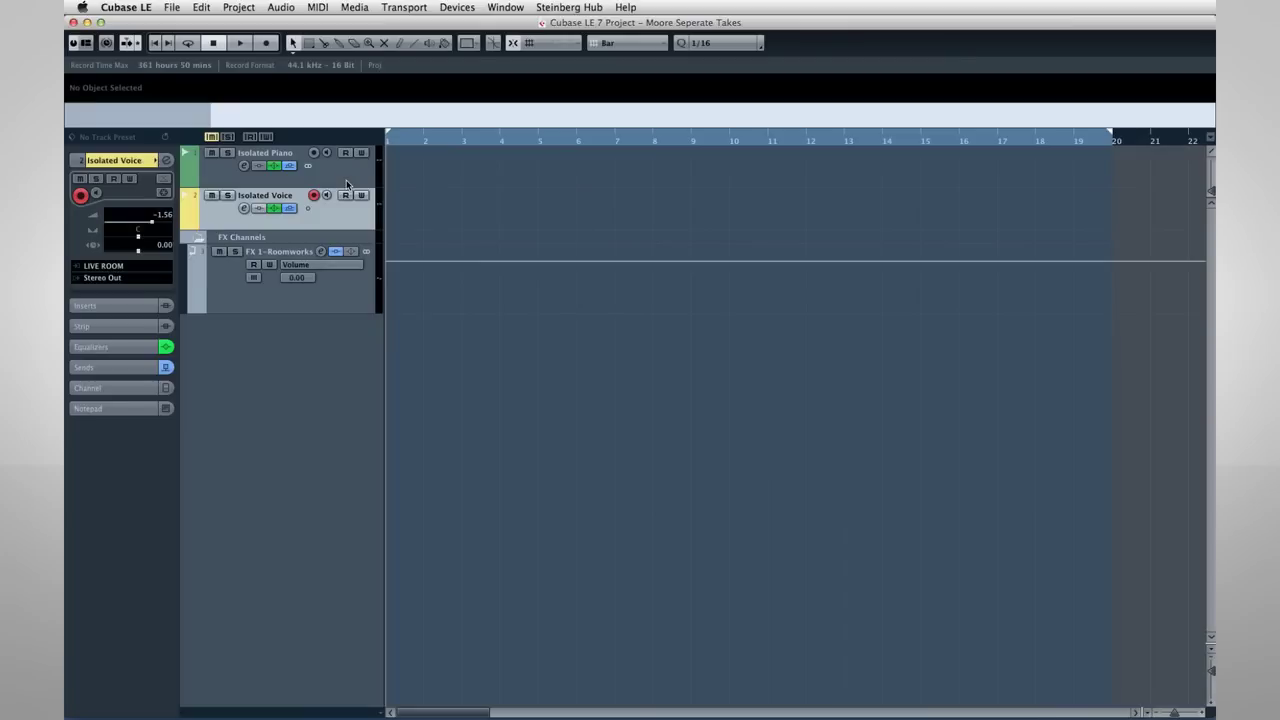
left_click(350, 176)
key("KP_Multiply")
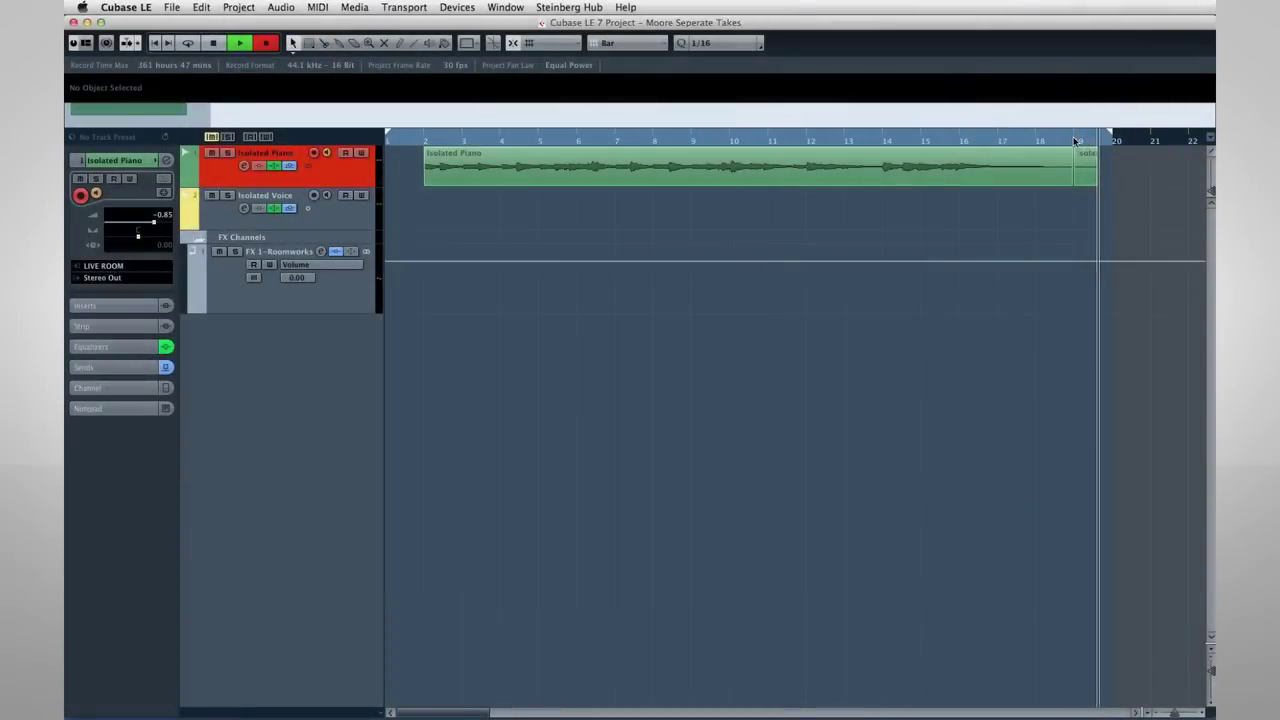
key("space")
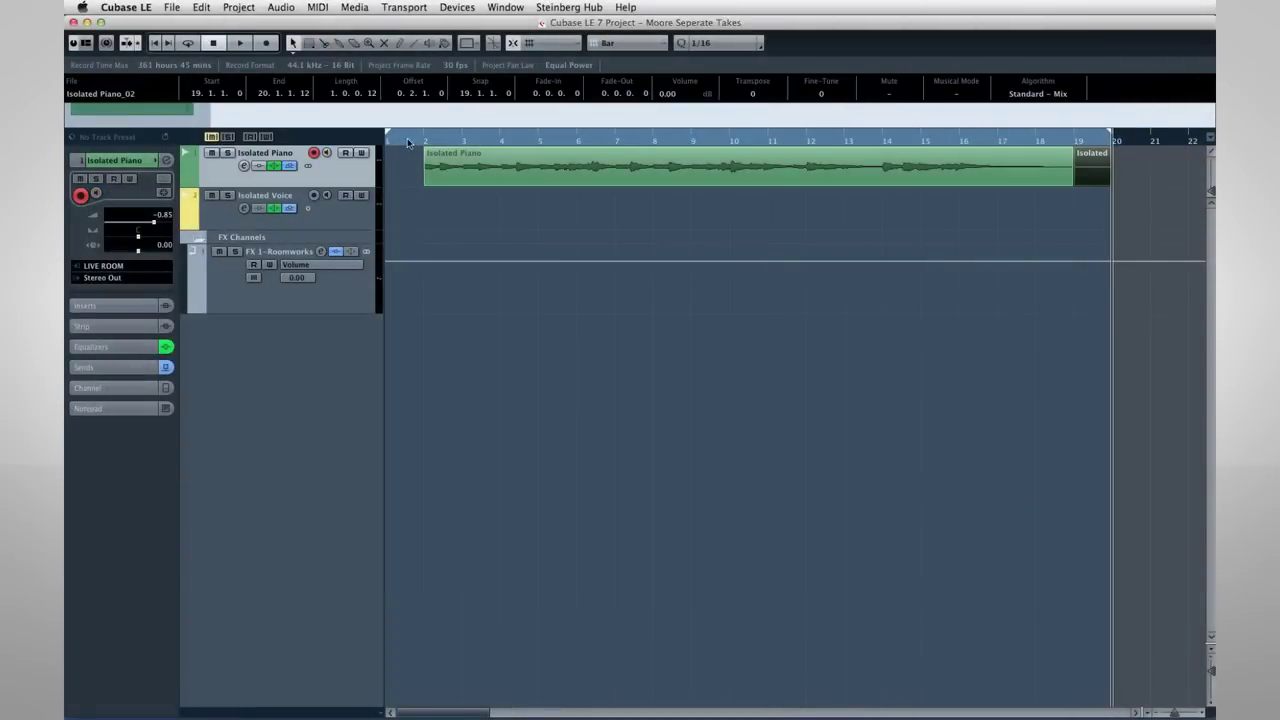
Arm the Isolated Voice track and record a separate vocal take on it.
scroll(408, 142, "left", 1)
left_click(315, 197)
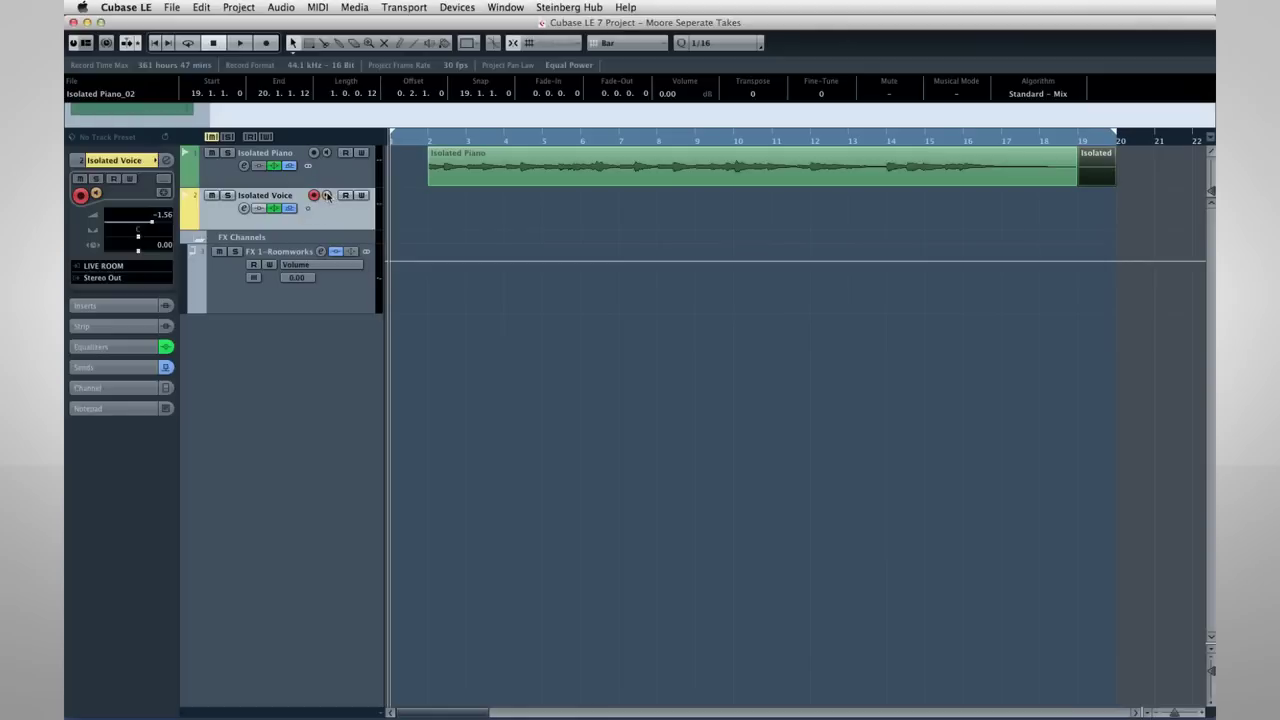
key("KP_Multiply")
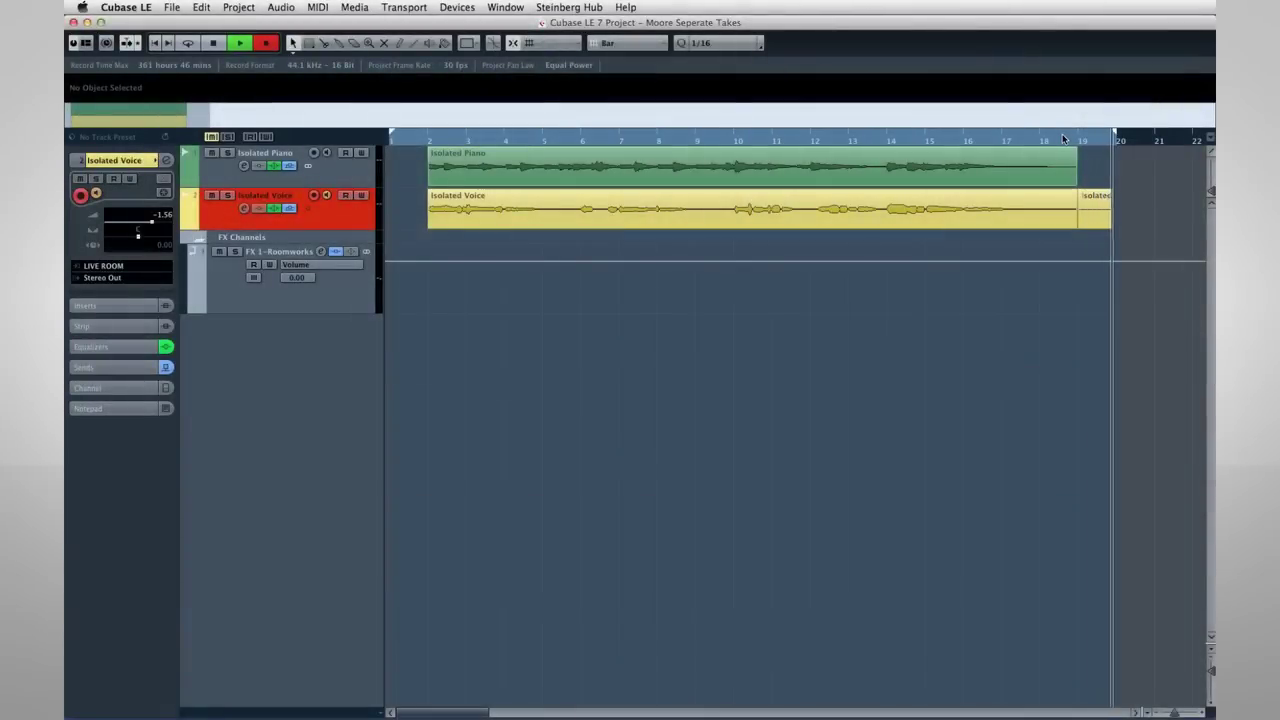
key("space")
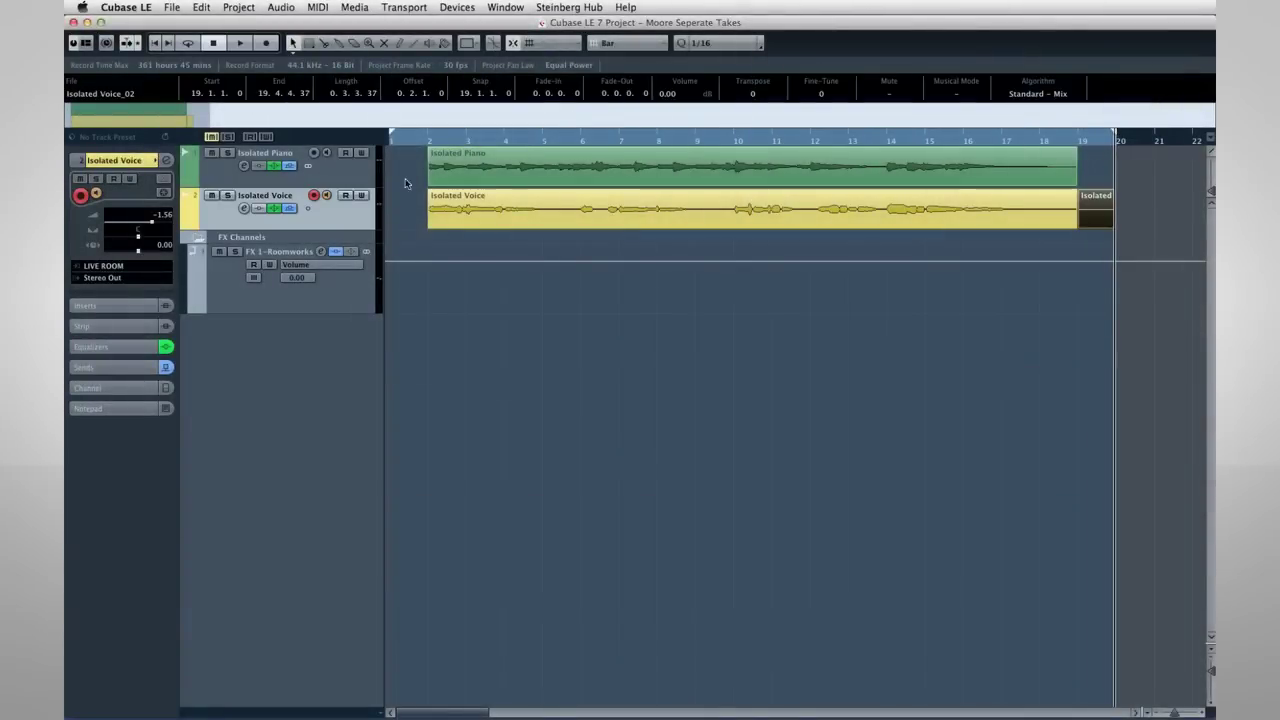
Disarm Isolated Voice and play both takes from the project start.
left_click(406, 138)
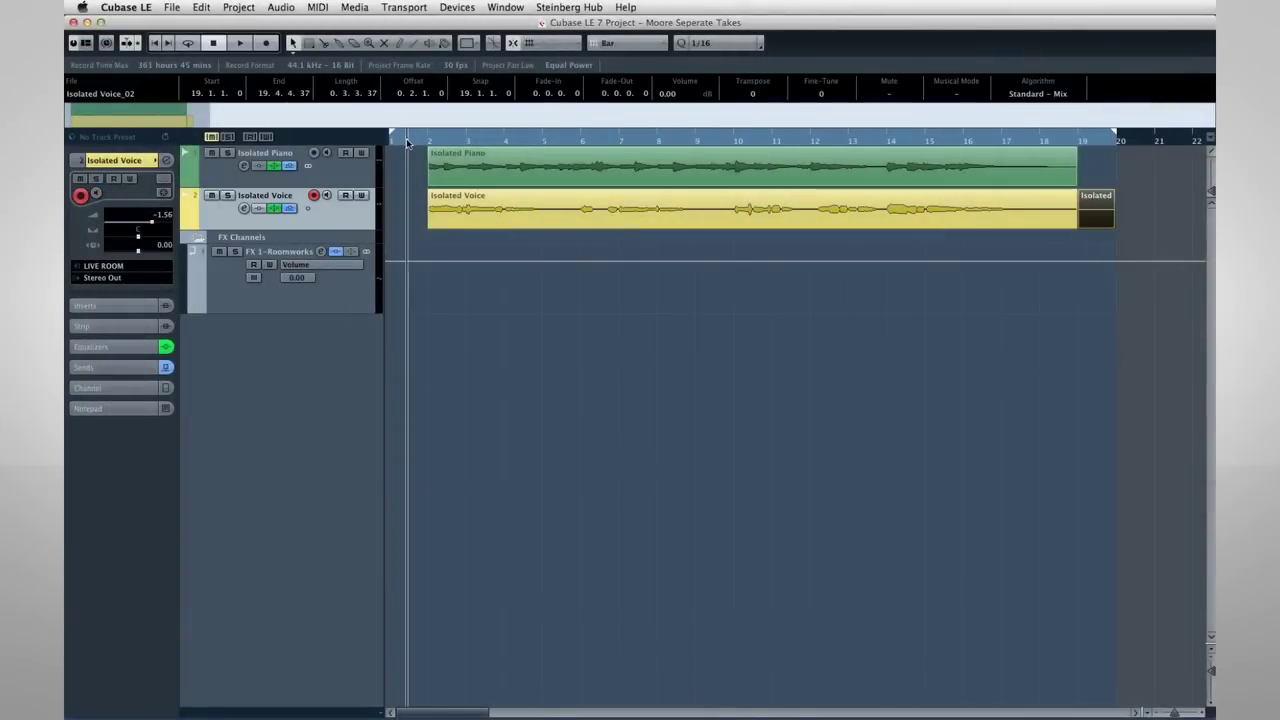
left_click(313, 195)
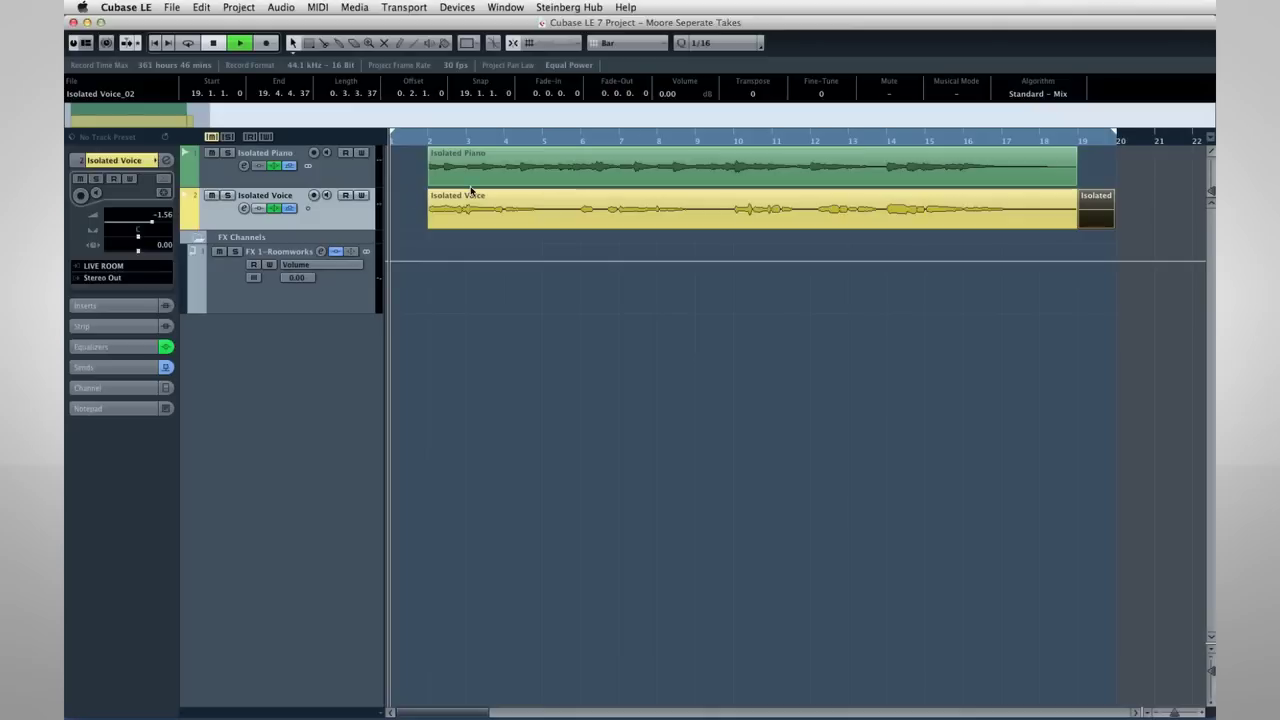
key("space")
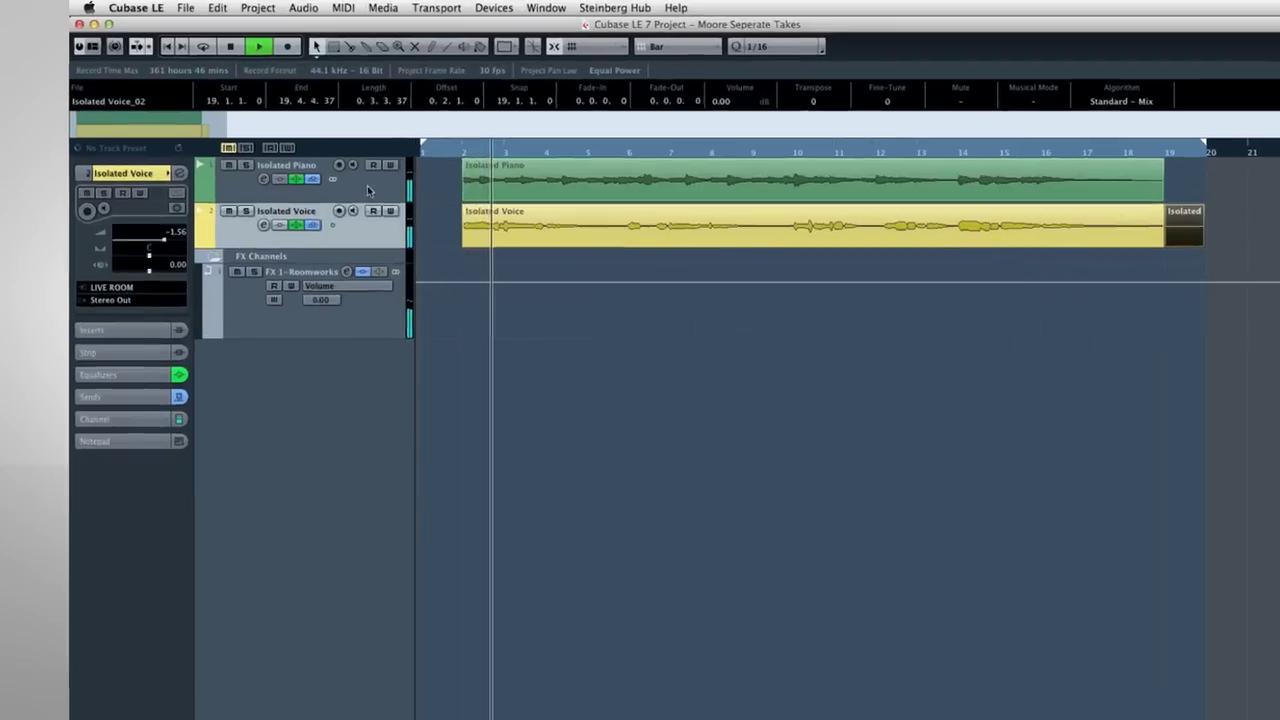
Solo Isolated Piano, then Isolated Voice, unsoloing each afterwards.
left_click(334, 174)
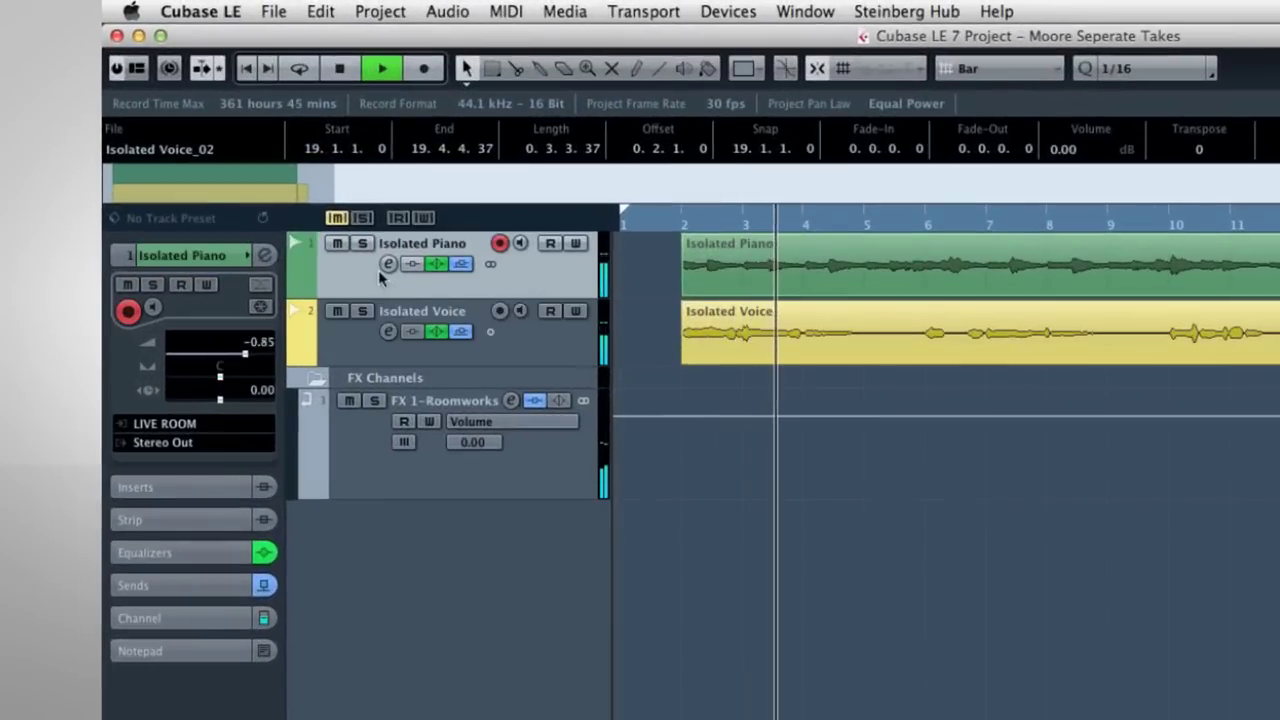
left_click(363, 244)
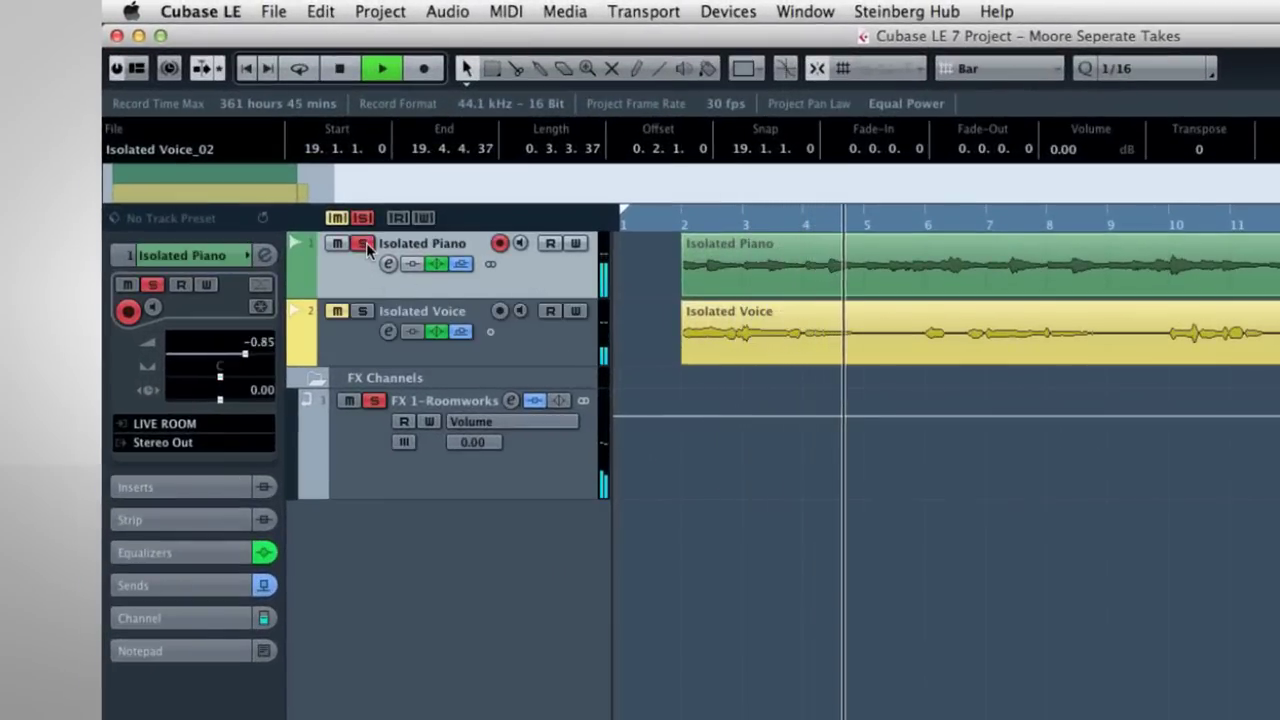
left_click(364, 245)
left_click(363, 312)
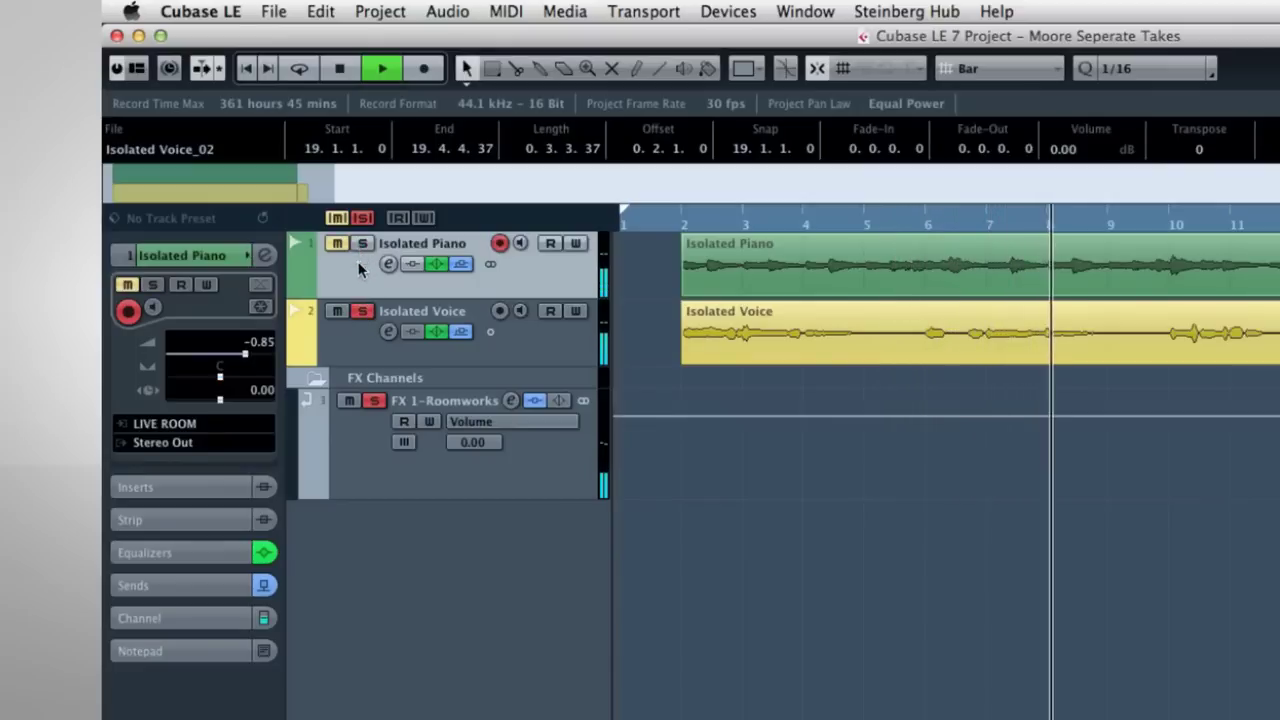
left_click(362, 311)
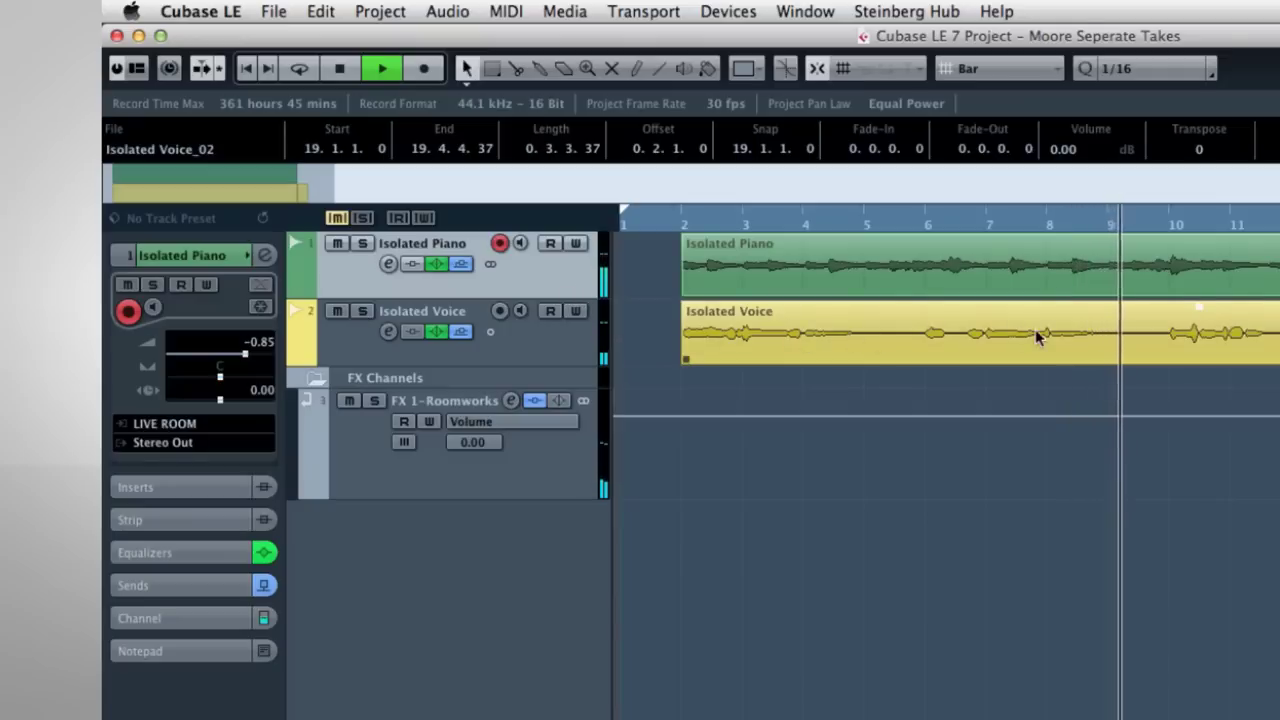
Stop playback and cut the Isolated Voice take near bar 5 and at bar 9.
key("space")
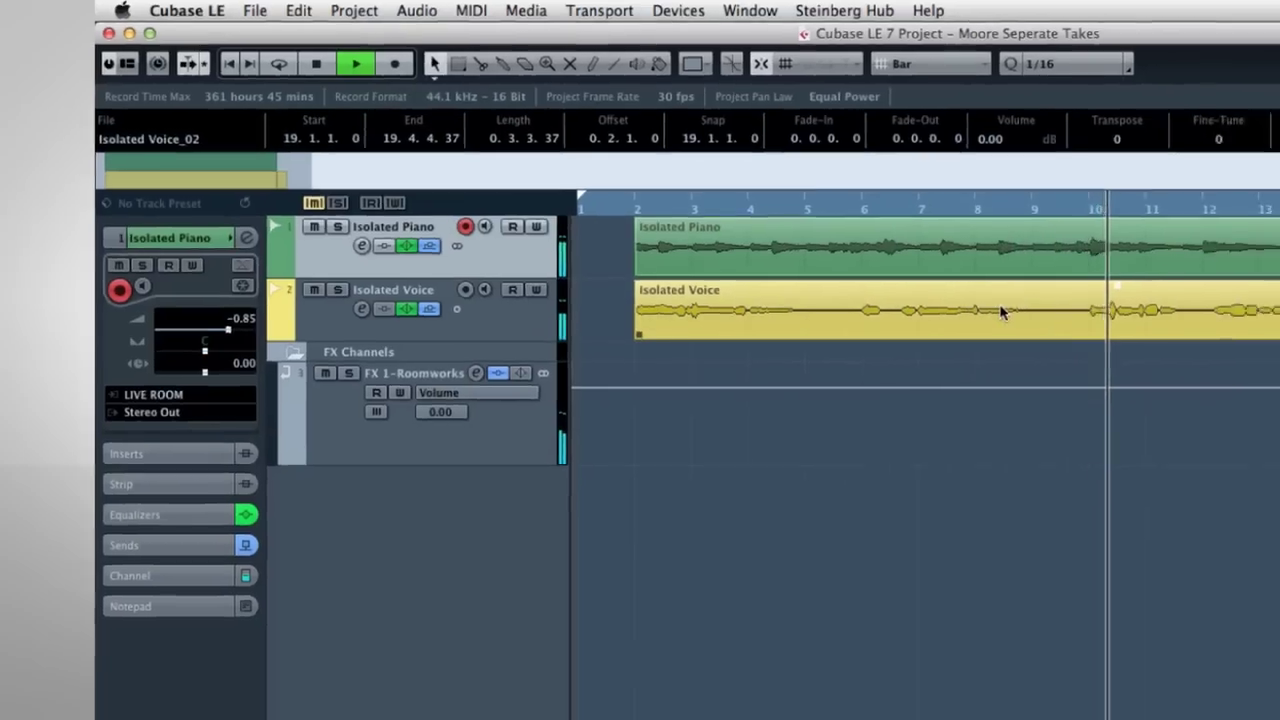
left_click(1072, 338)
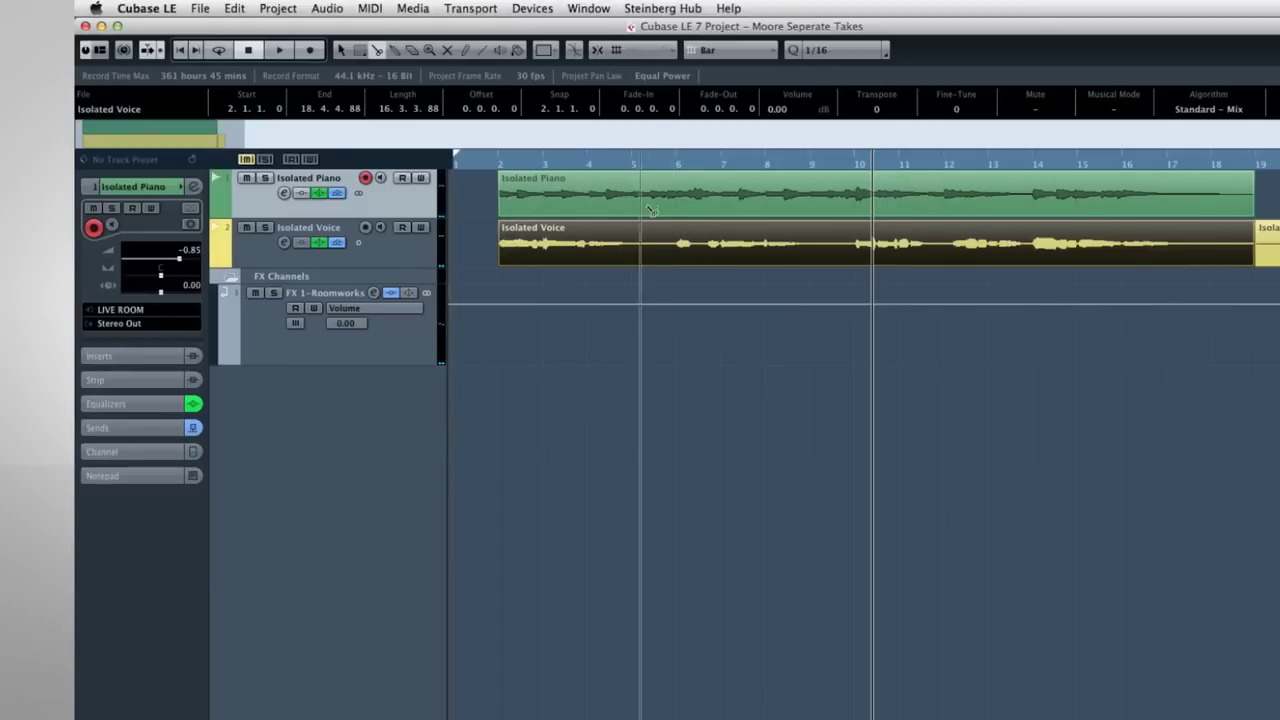
left_click(670, 246)
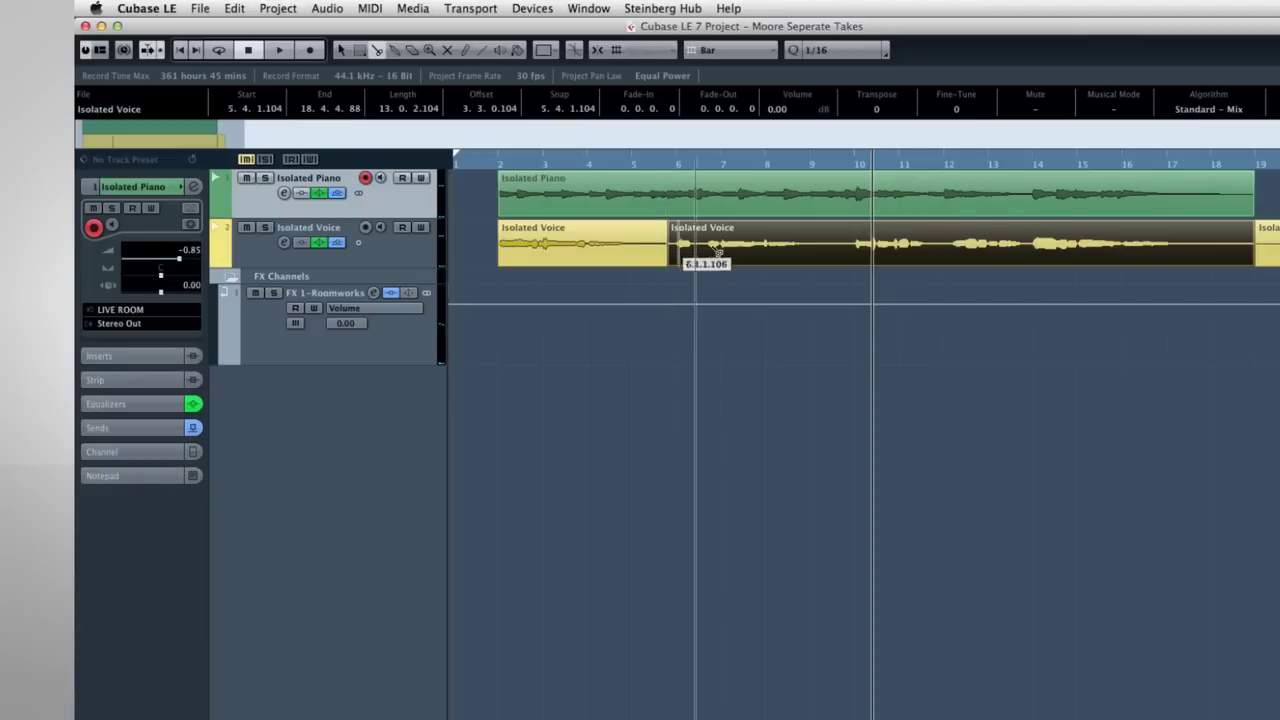
left_click(813, 250)
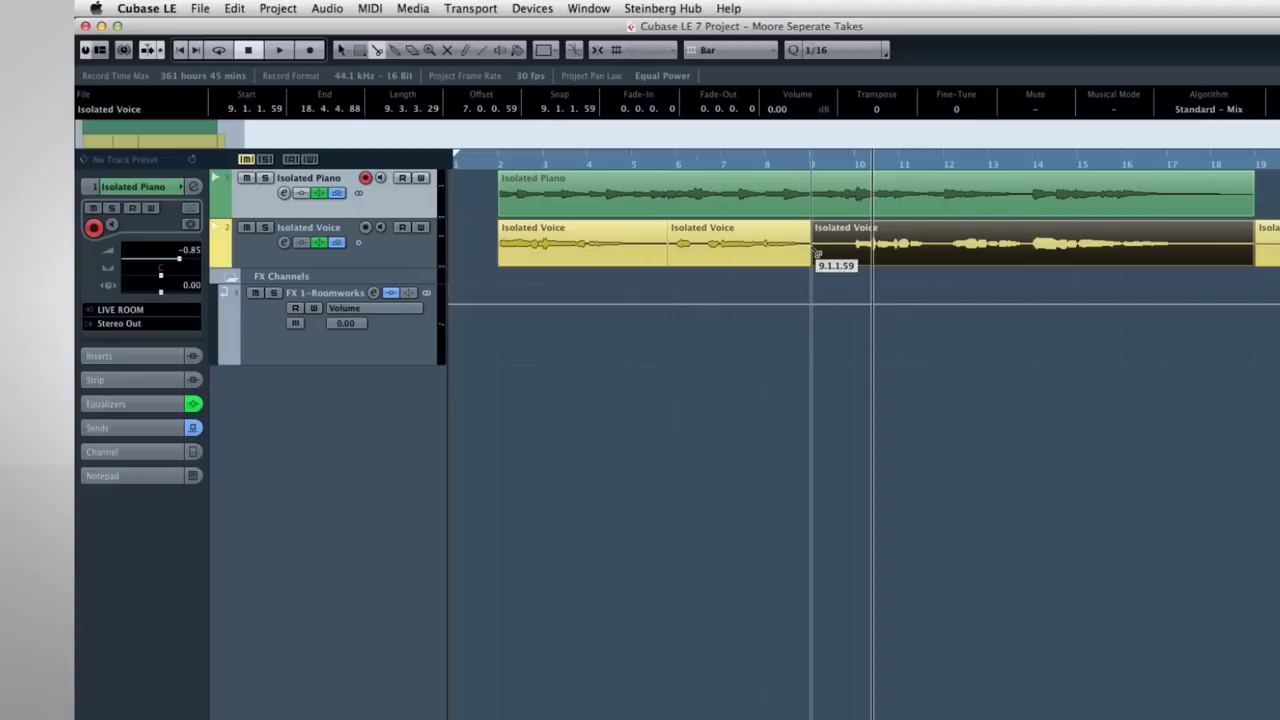
Lower the middle vocal event's volume to -2.45 dB.
key("1")
left_click(746, 235)
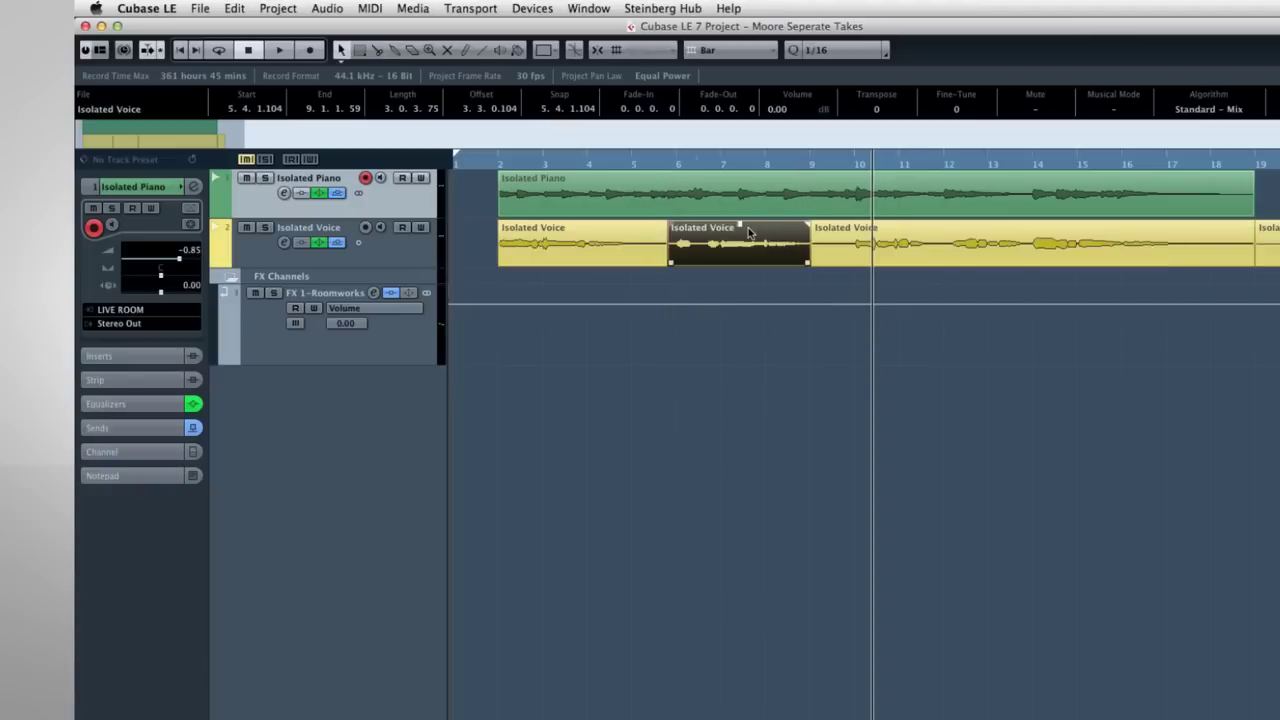
left_click_drag(740, 226, 739, 235)
Play from bar 5, delete the middle vocal event, undo the deletion, and stop.
left_click(659, 157)
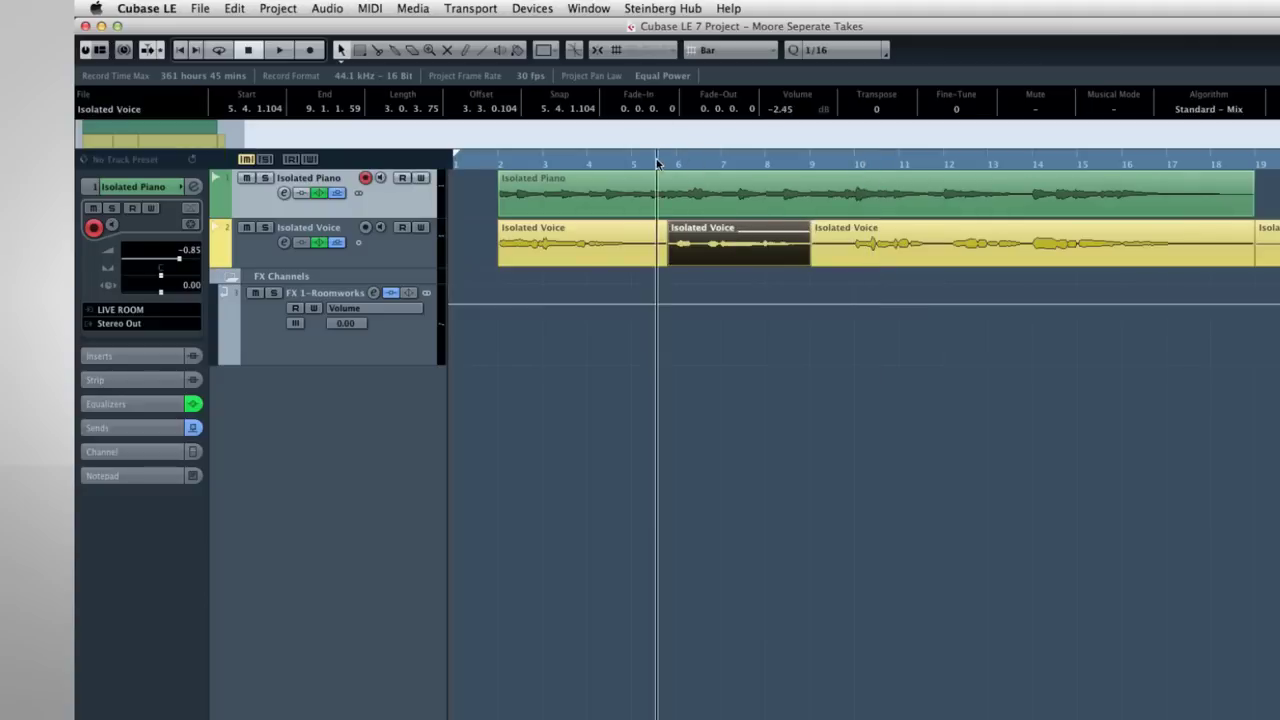
key("space")
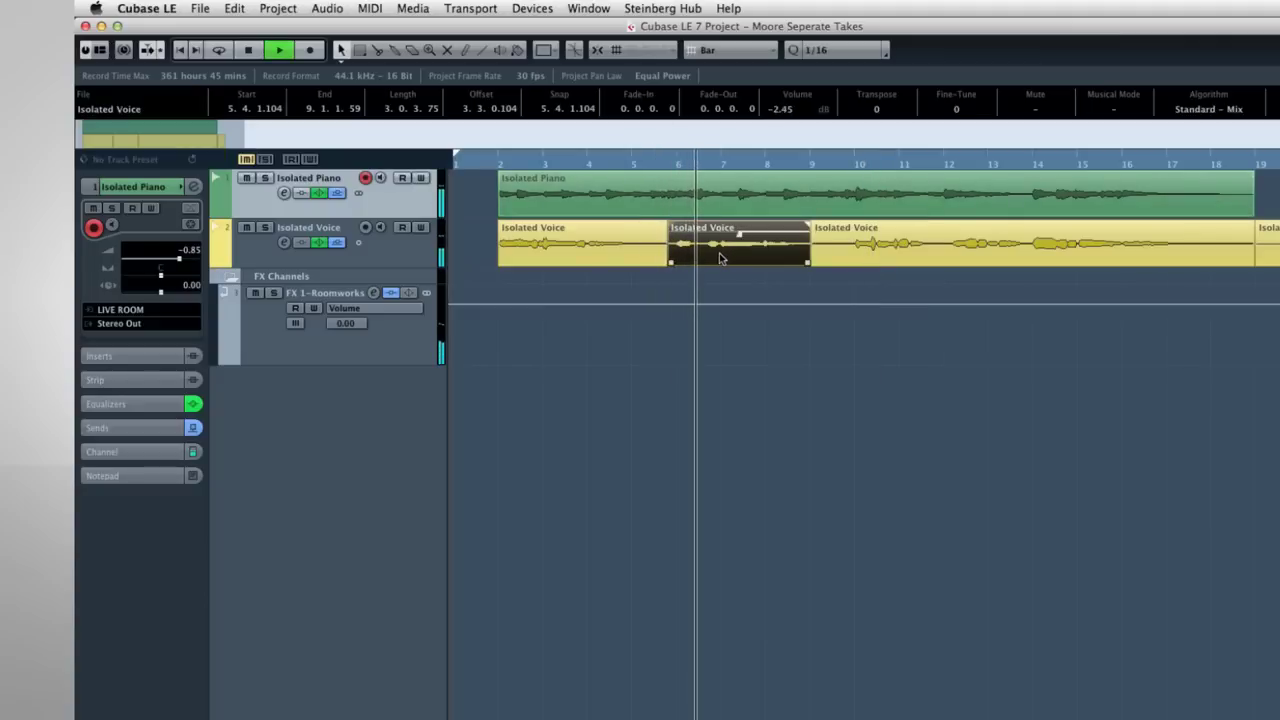
key("Delete")
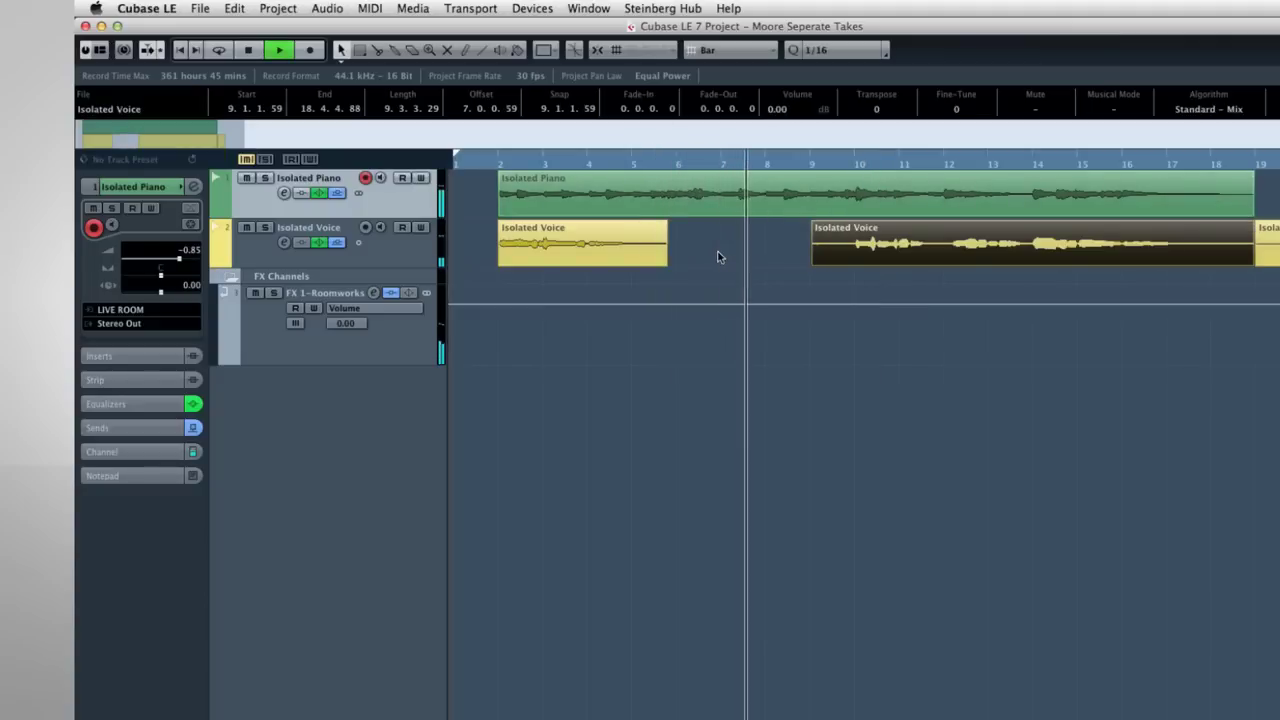
key("super+z")
key("space")
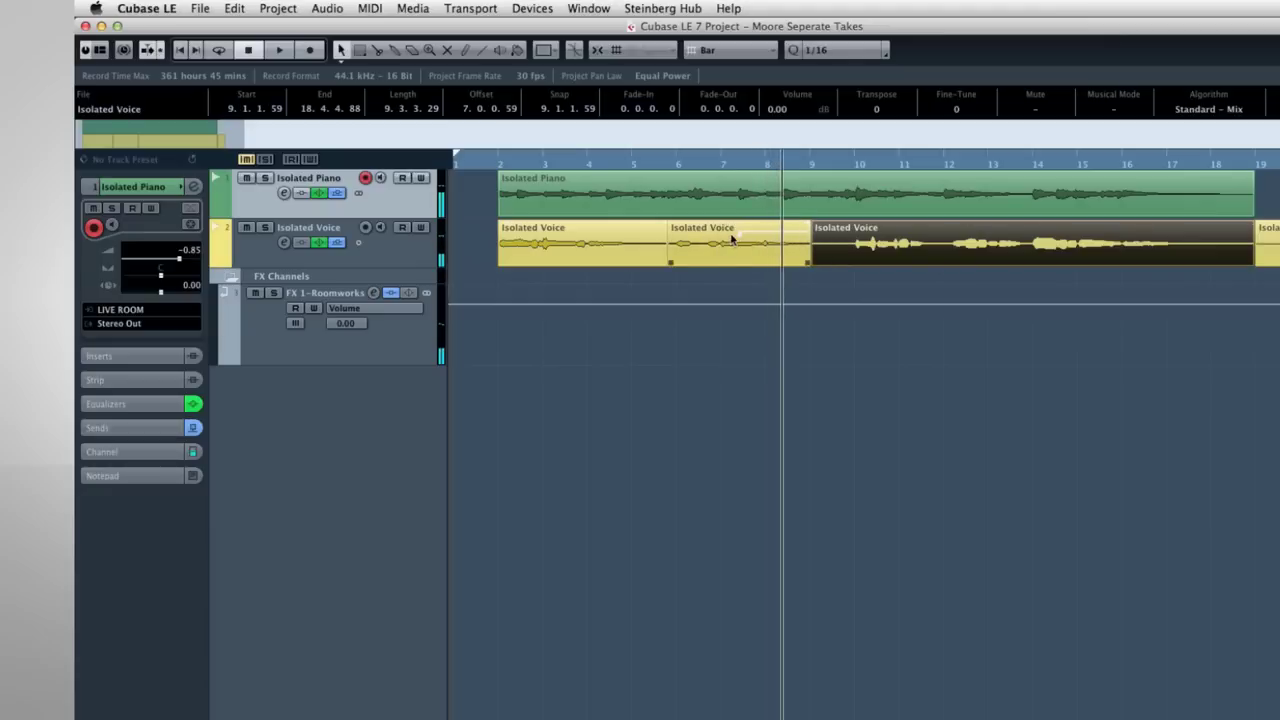
Raise the middle vocal event's volume back to -0.63 dB and deselect all events.
left_click_drag(738, 230, 810, 222)
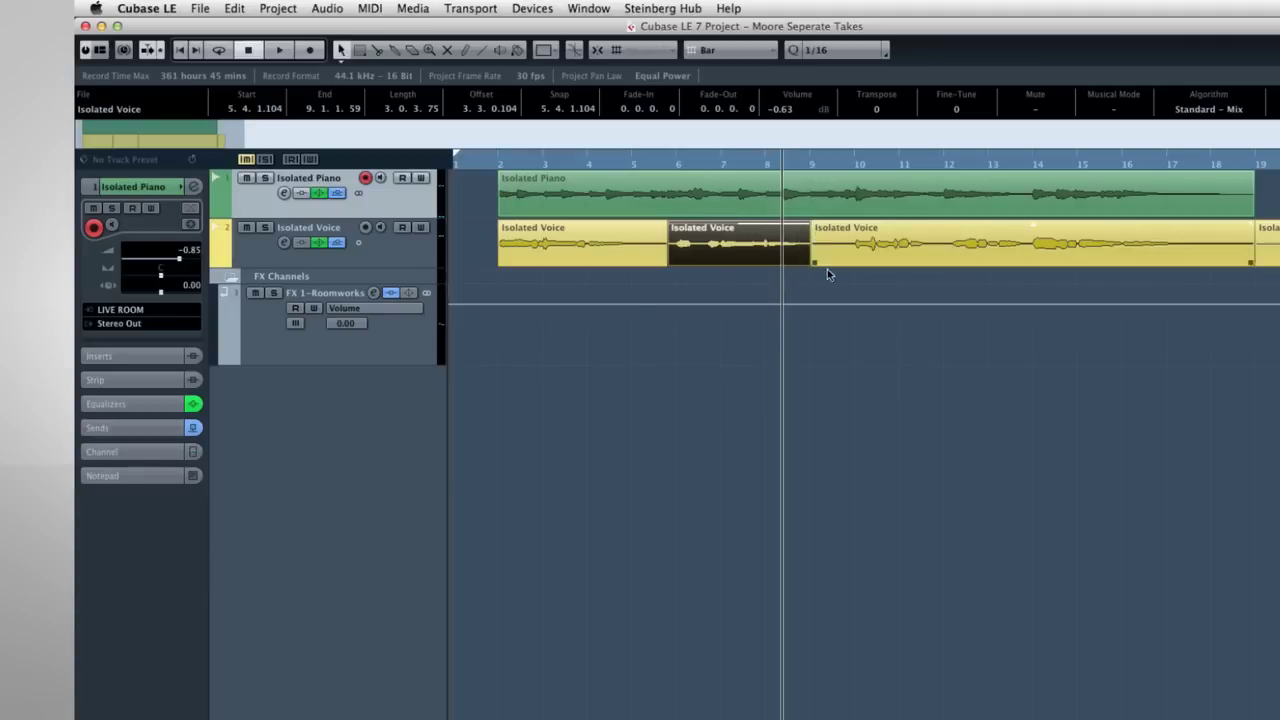
left_click(835, 262)
left_click(842, 288)
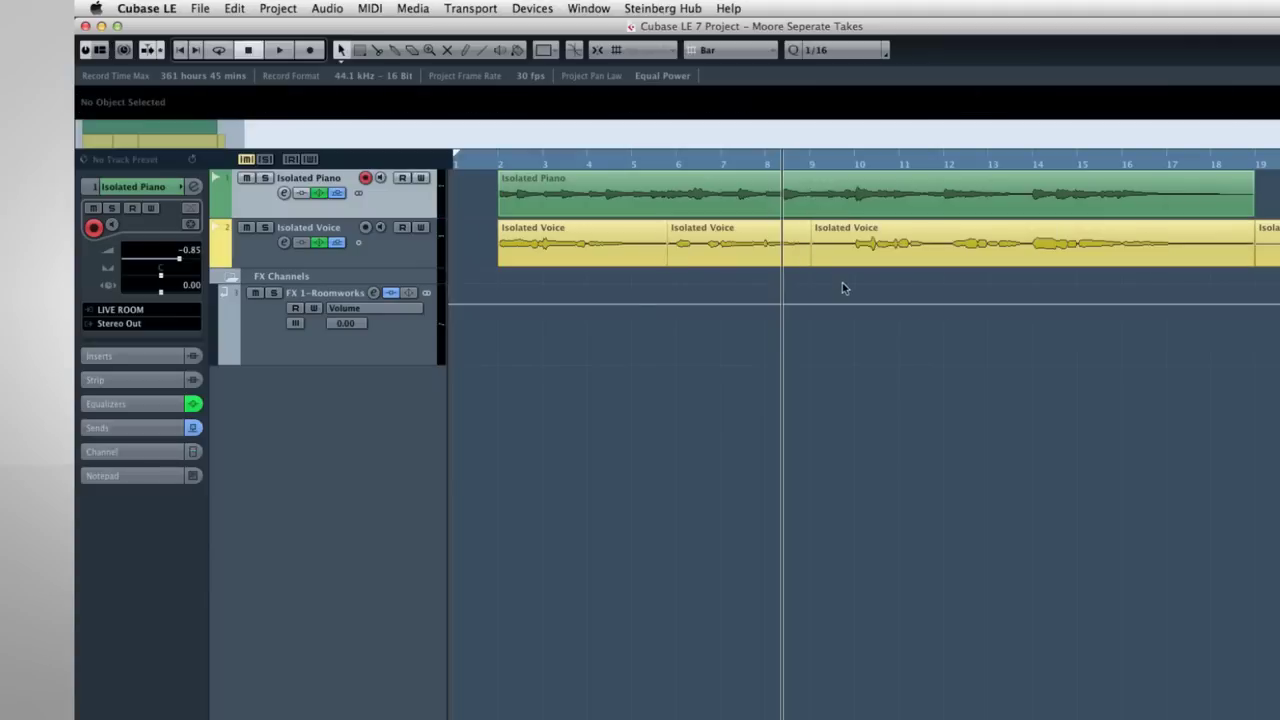